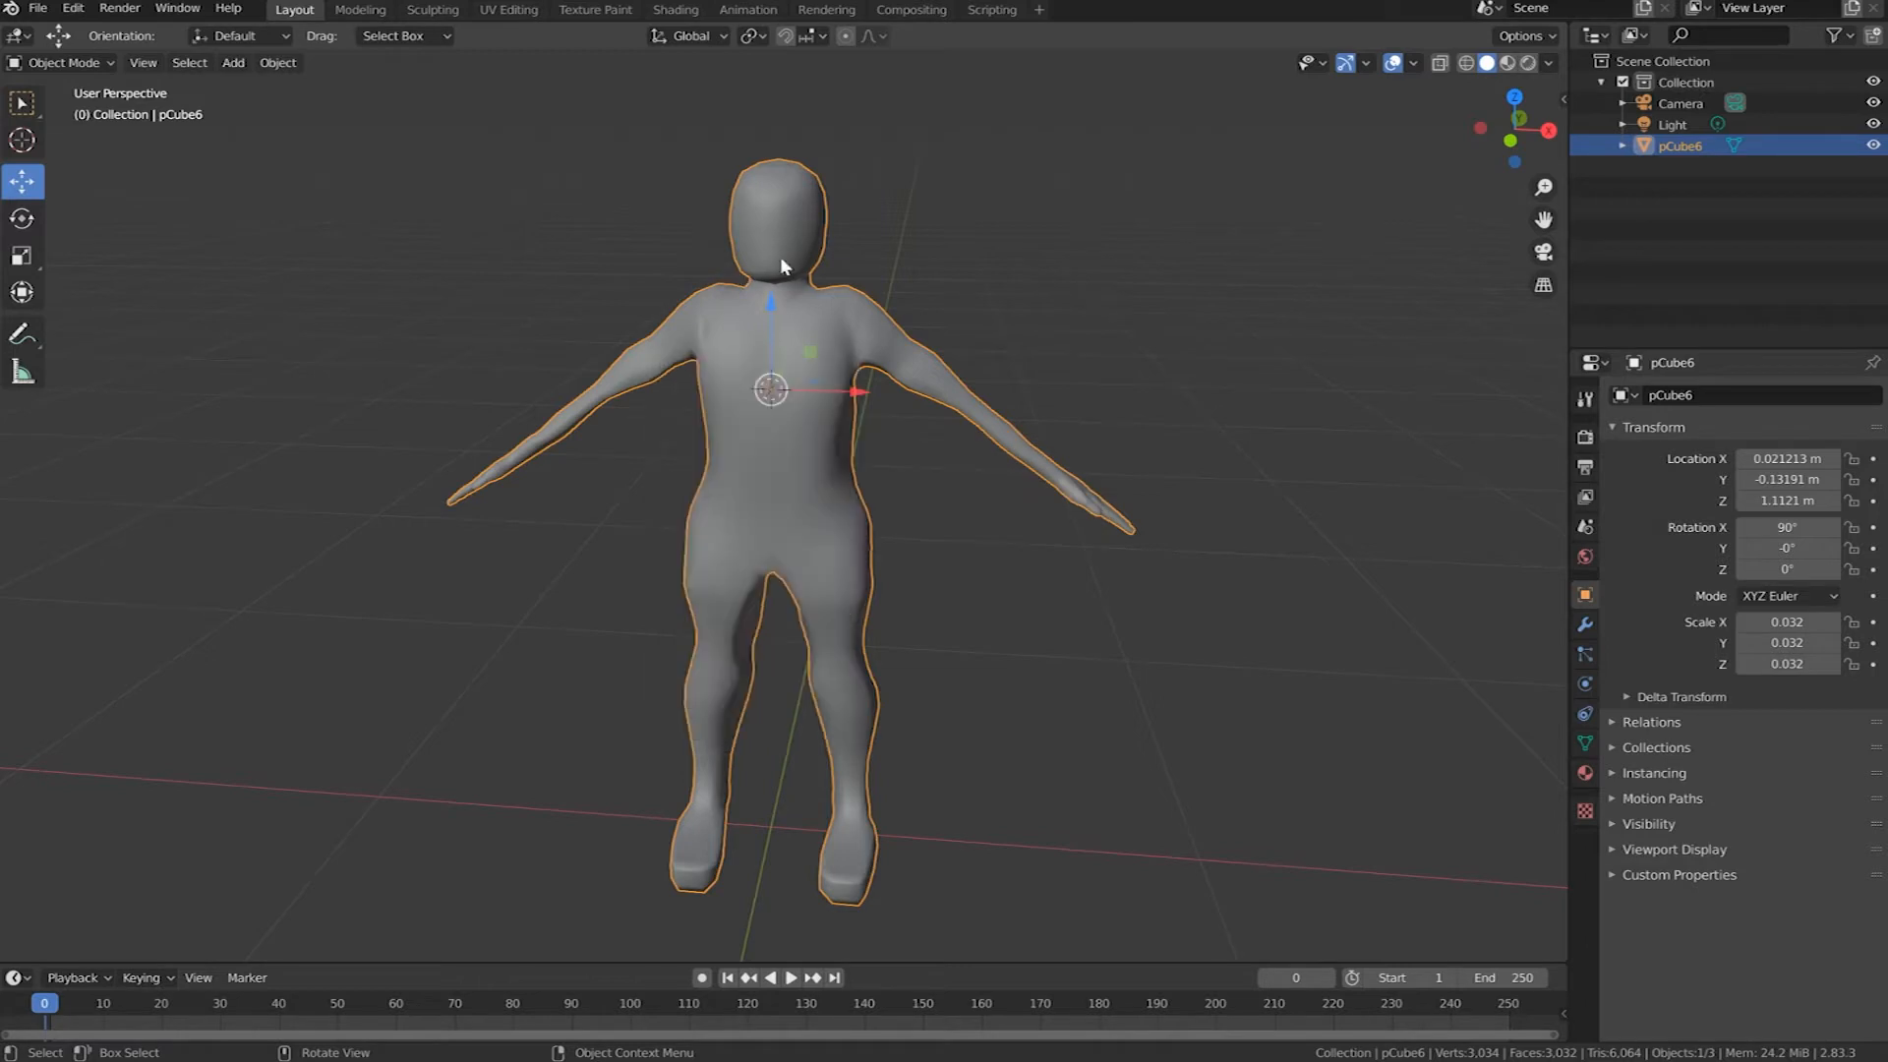
Step: Apply flat shading to the humanoid mesh and check its surface up close
right_click(764, 441)
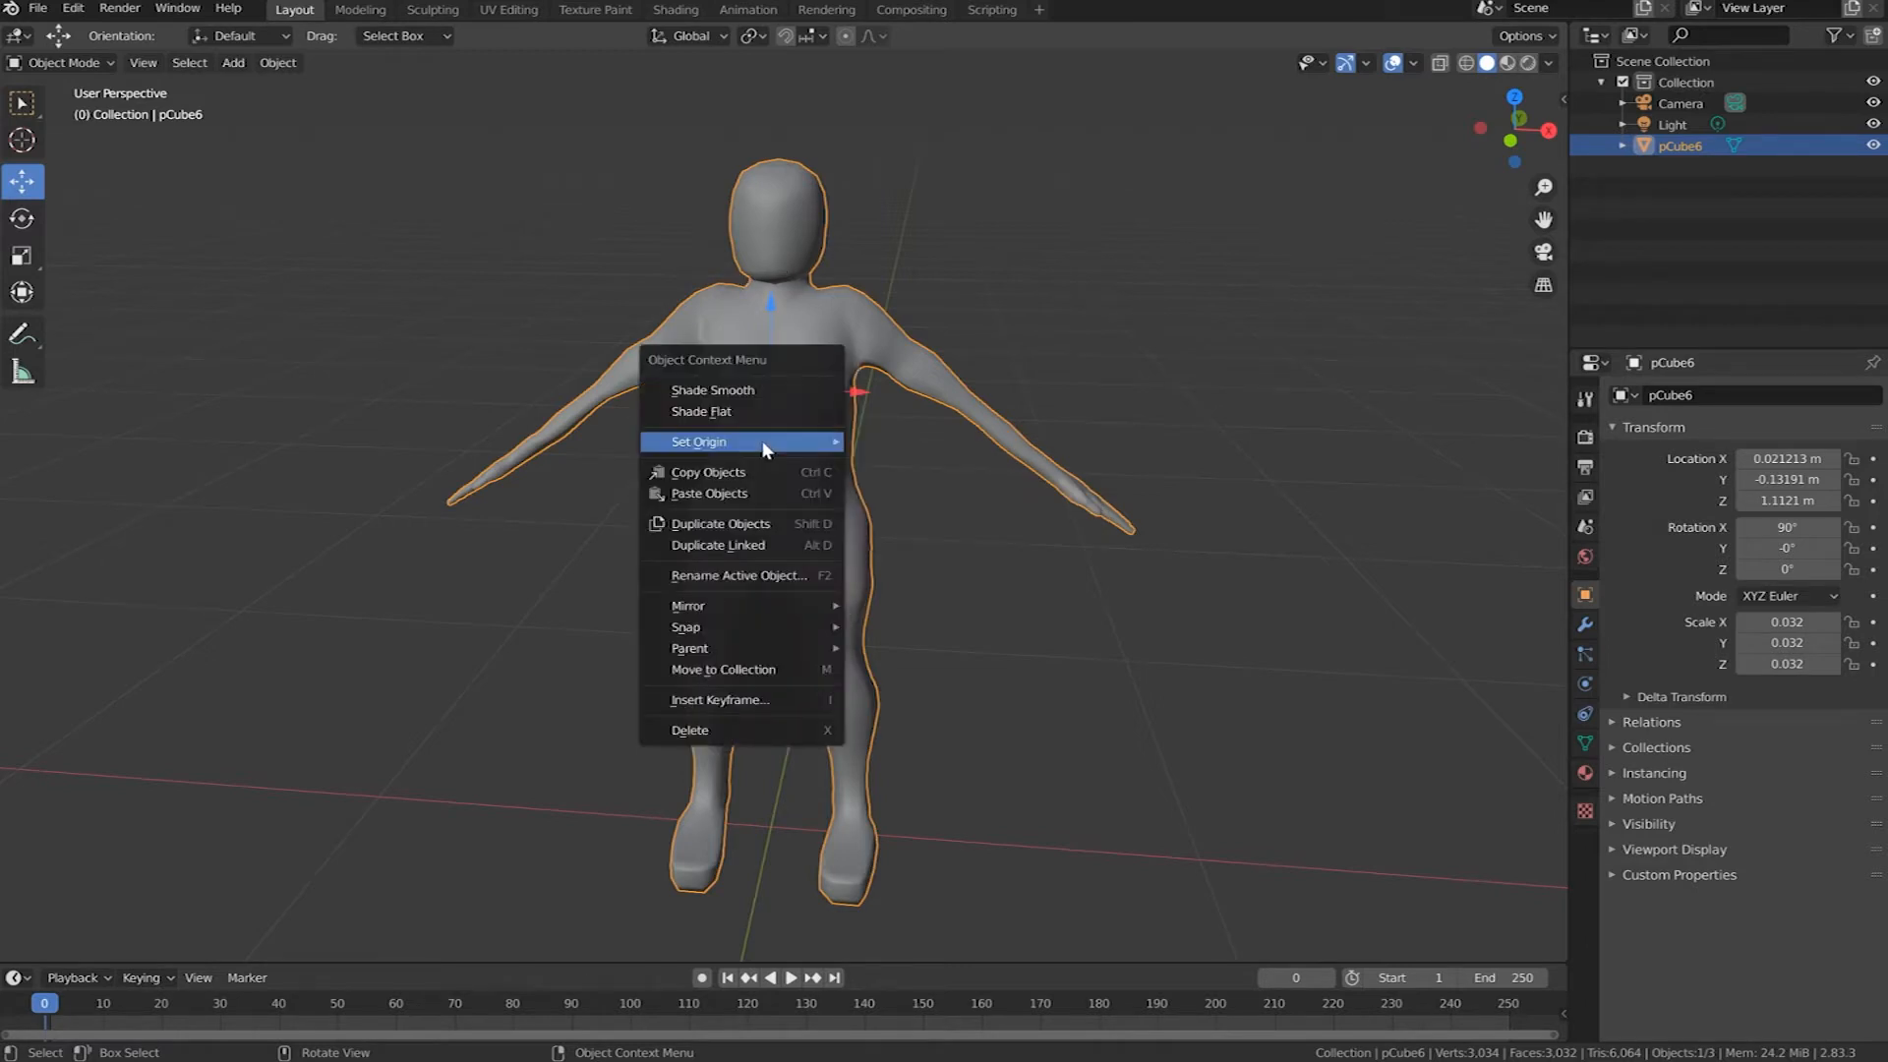
left_click(715, 413)
scroll(776, 439, "up", 6)
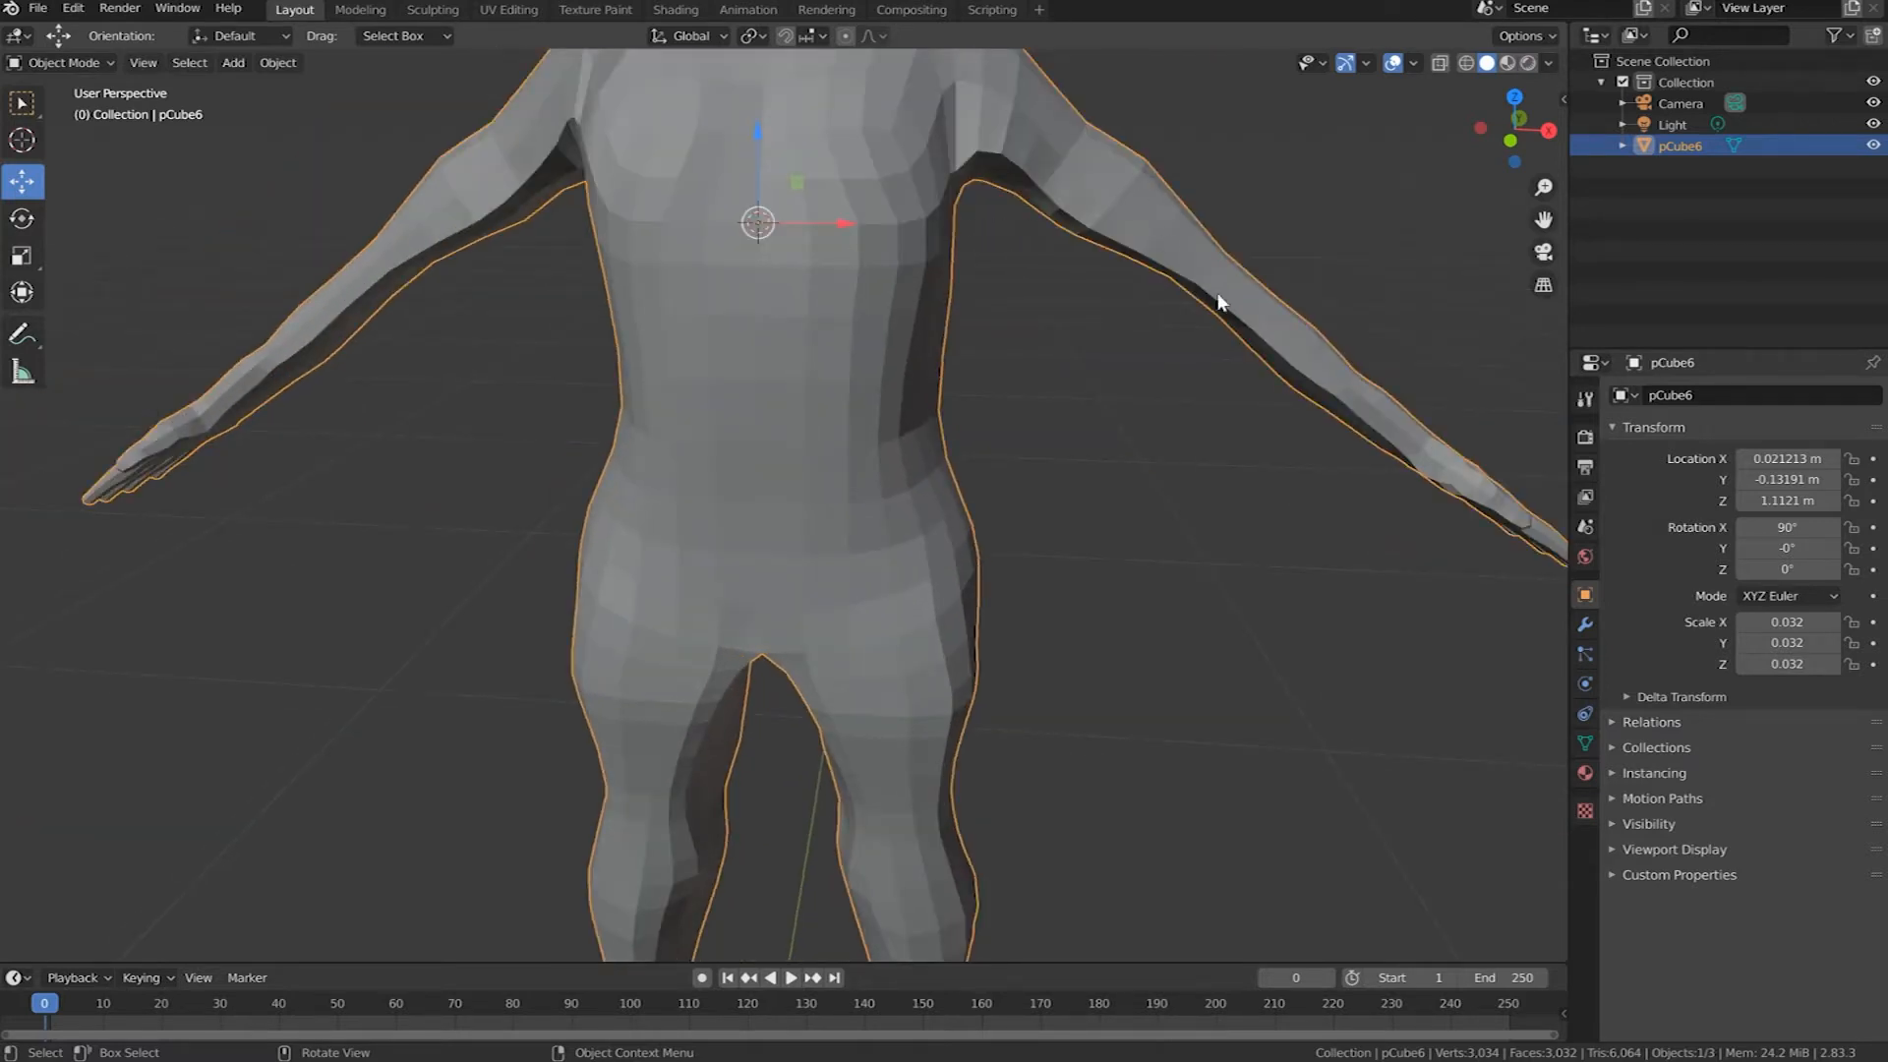
scroll(785, 437, "down", 4)
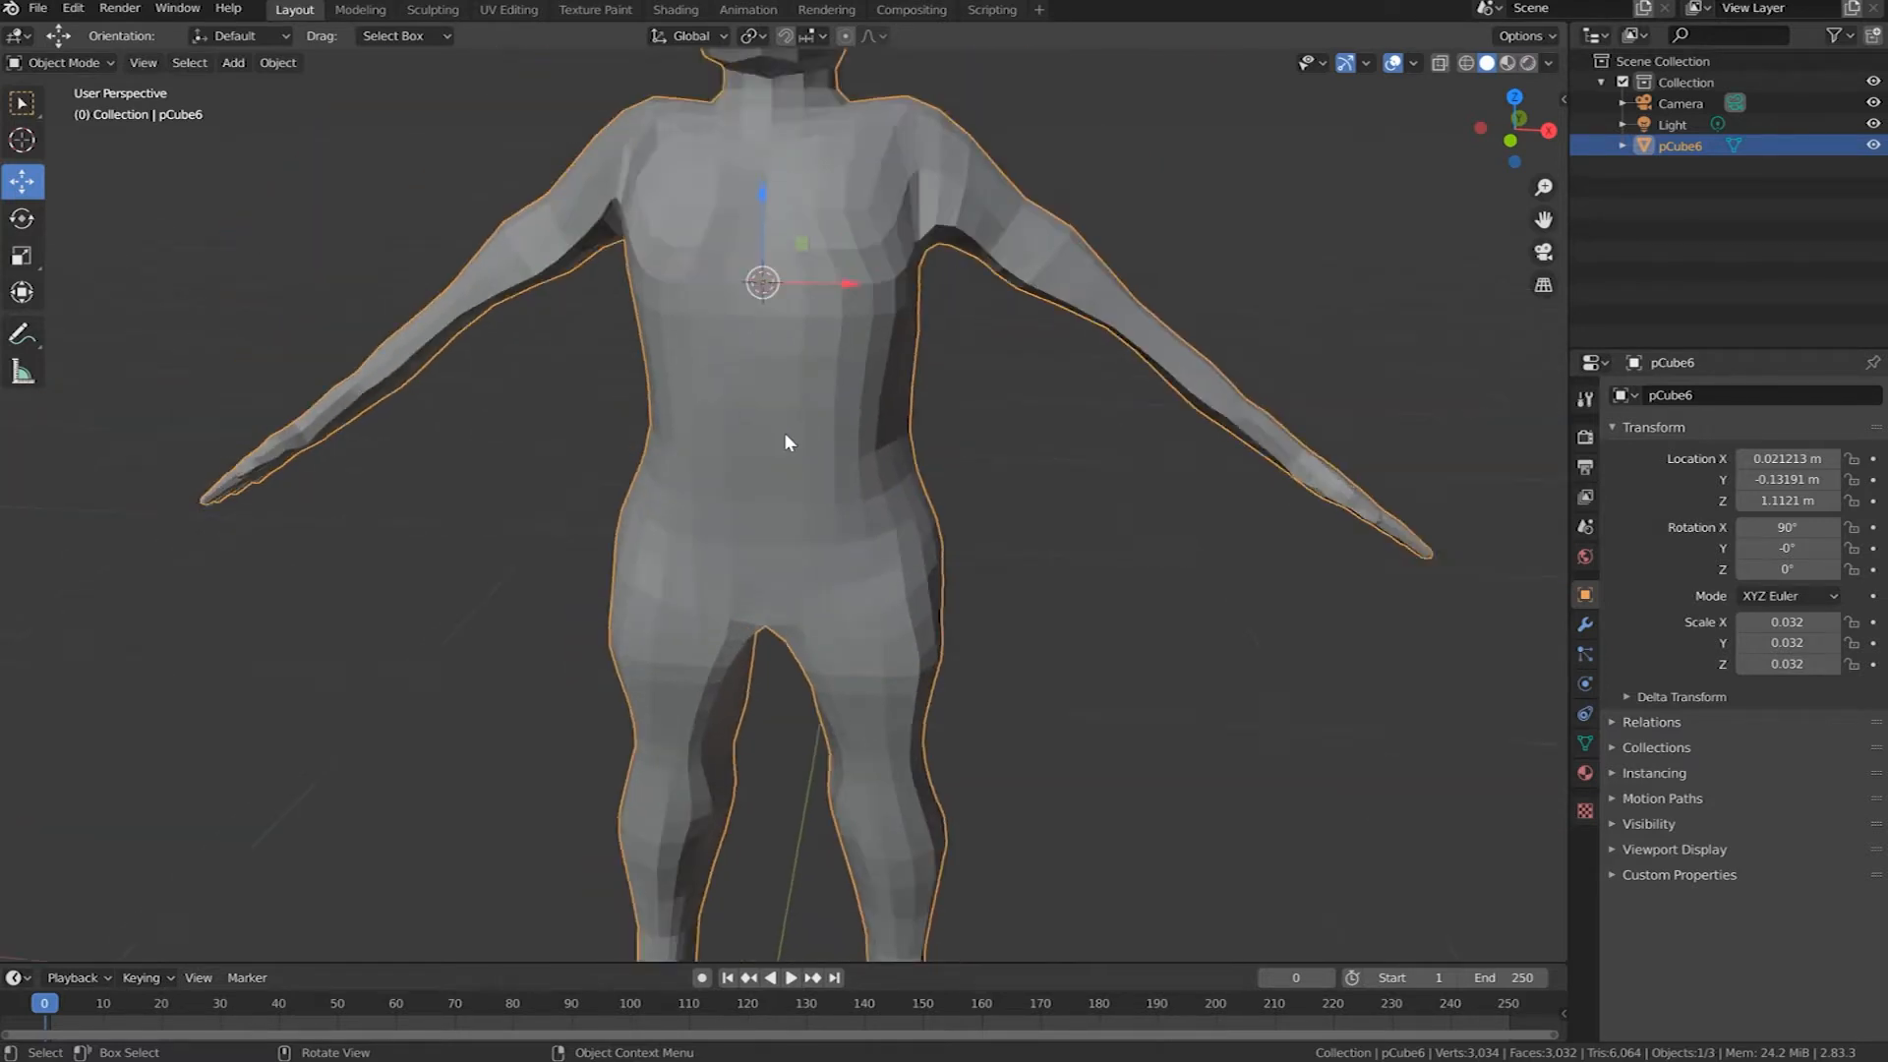
Step: Switch the humanoid mesh to Sculpt Mode and choose the Grab brush
left_click(74, 61)
left_click(60, 133)
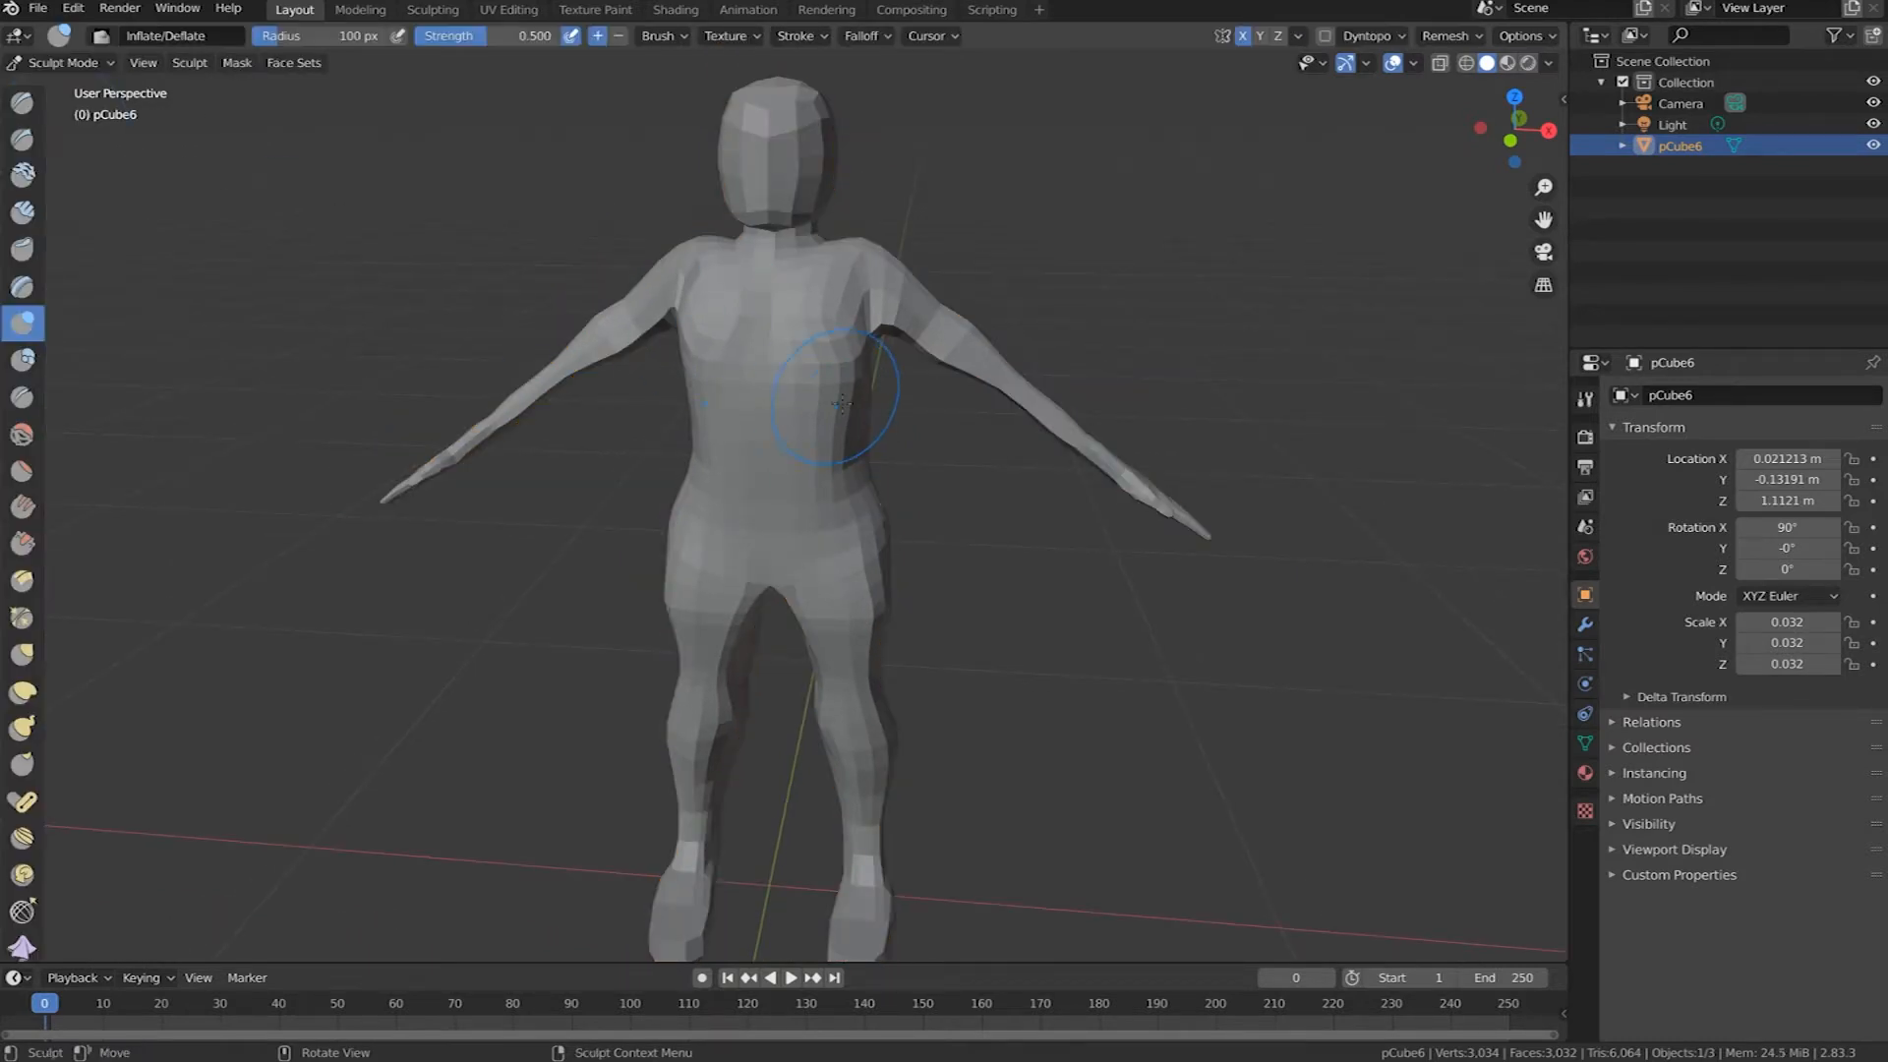
mouse_move(853, 448)
middle_mouse_down()
mouse_move(1013, 441)
mouse_move(850, 429)
mouse_move(952, 531)
middle_mouse_up()
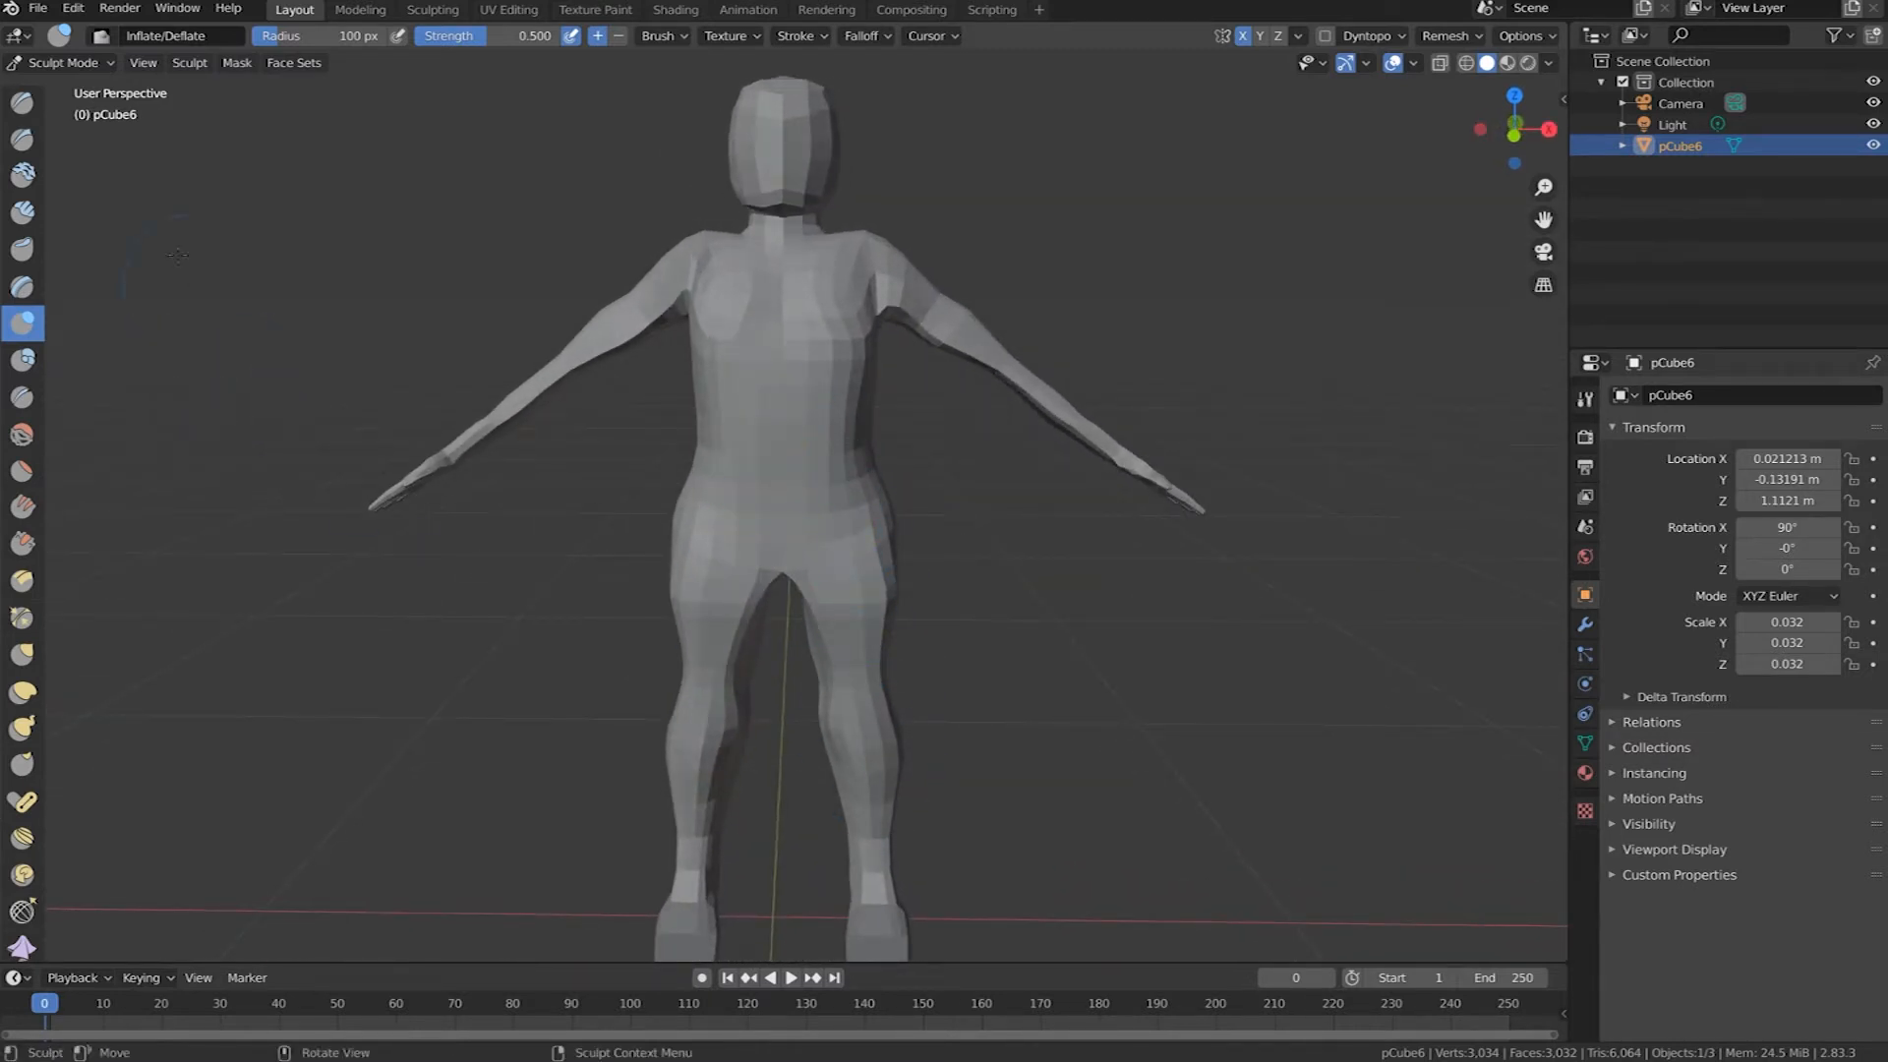
left_click(24, 654)
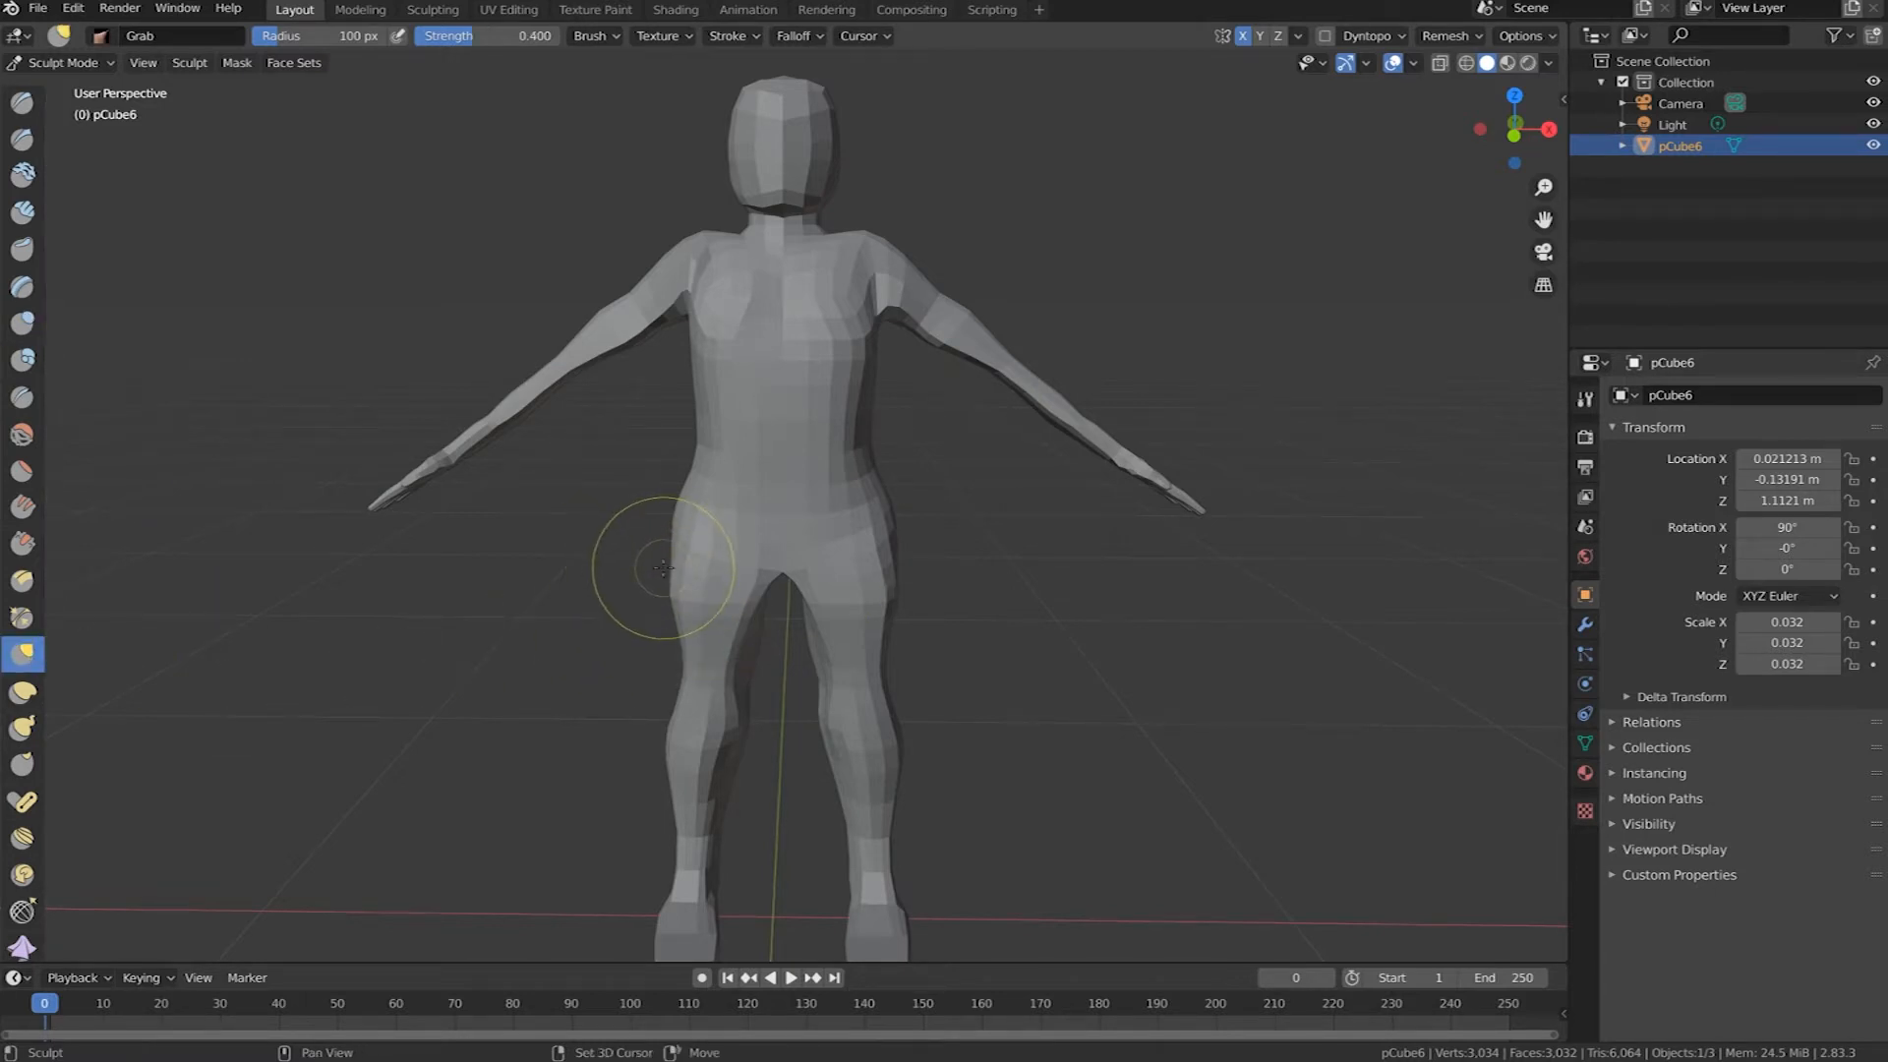
Step: Switch the sculpt brush to Snake Hook and return to the Grab brush
key("shift+space")
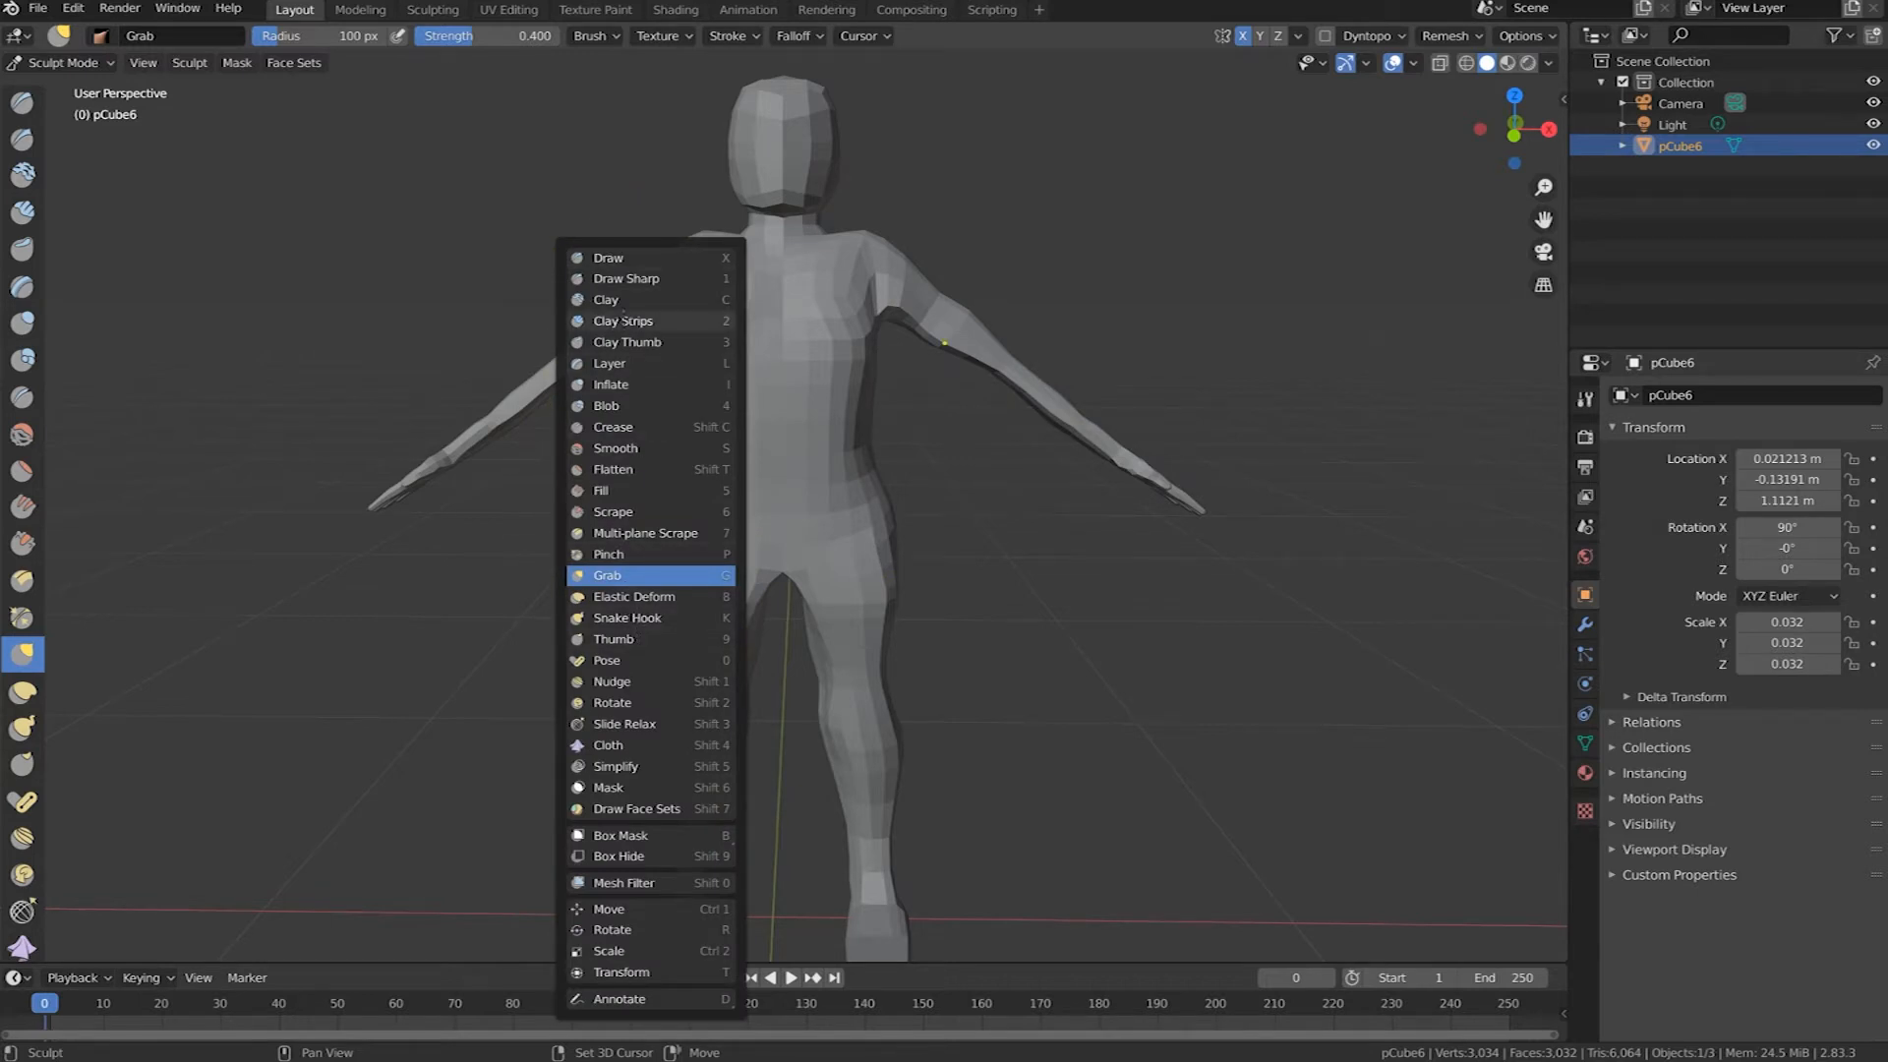
key("shift+space")
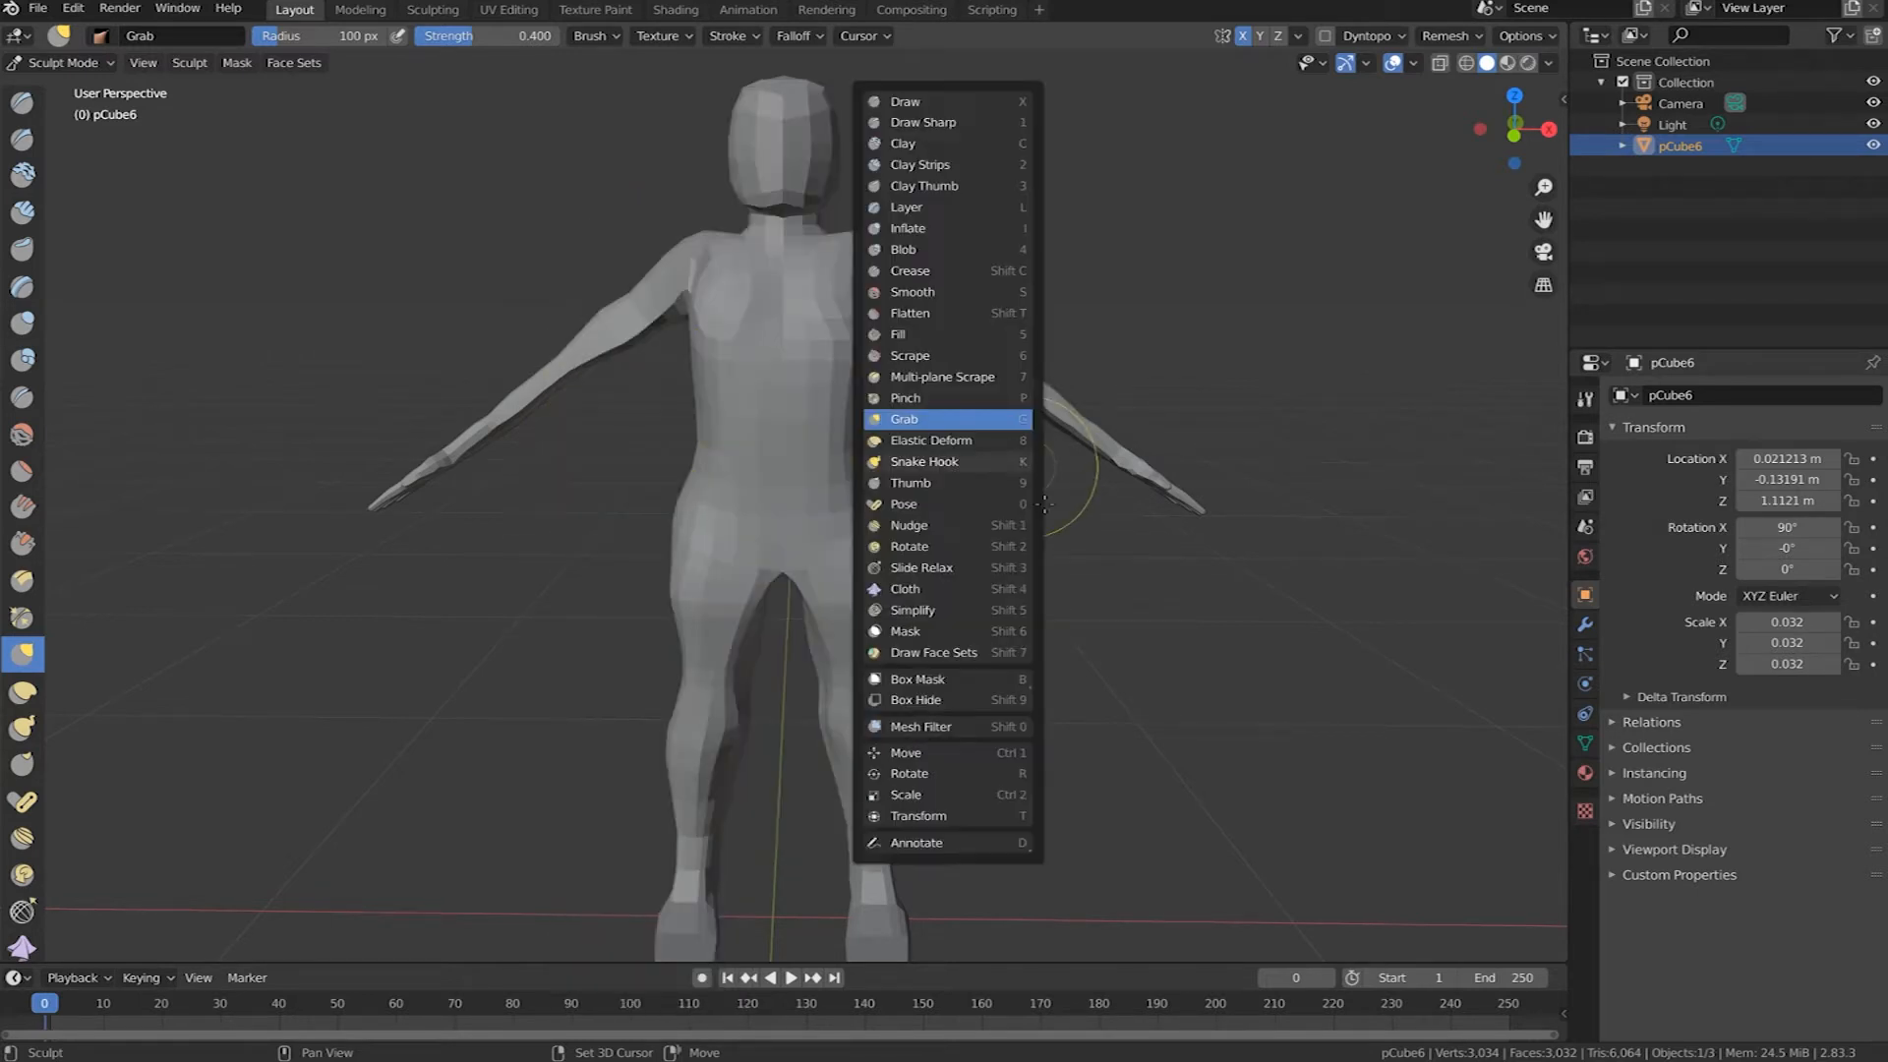
left_click(786, 468)
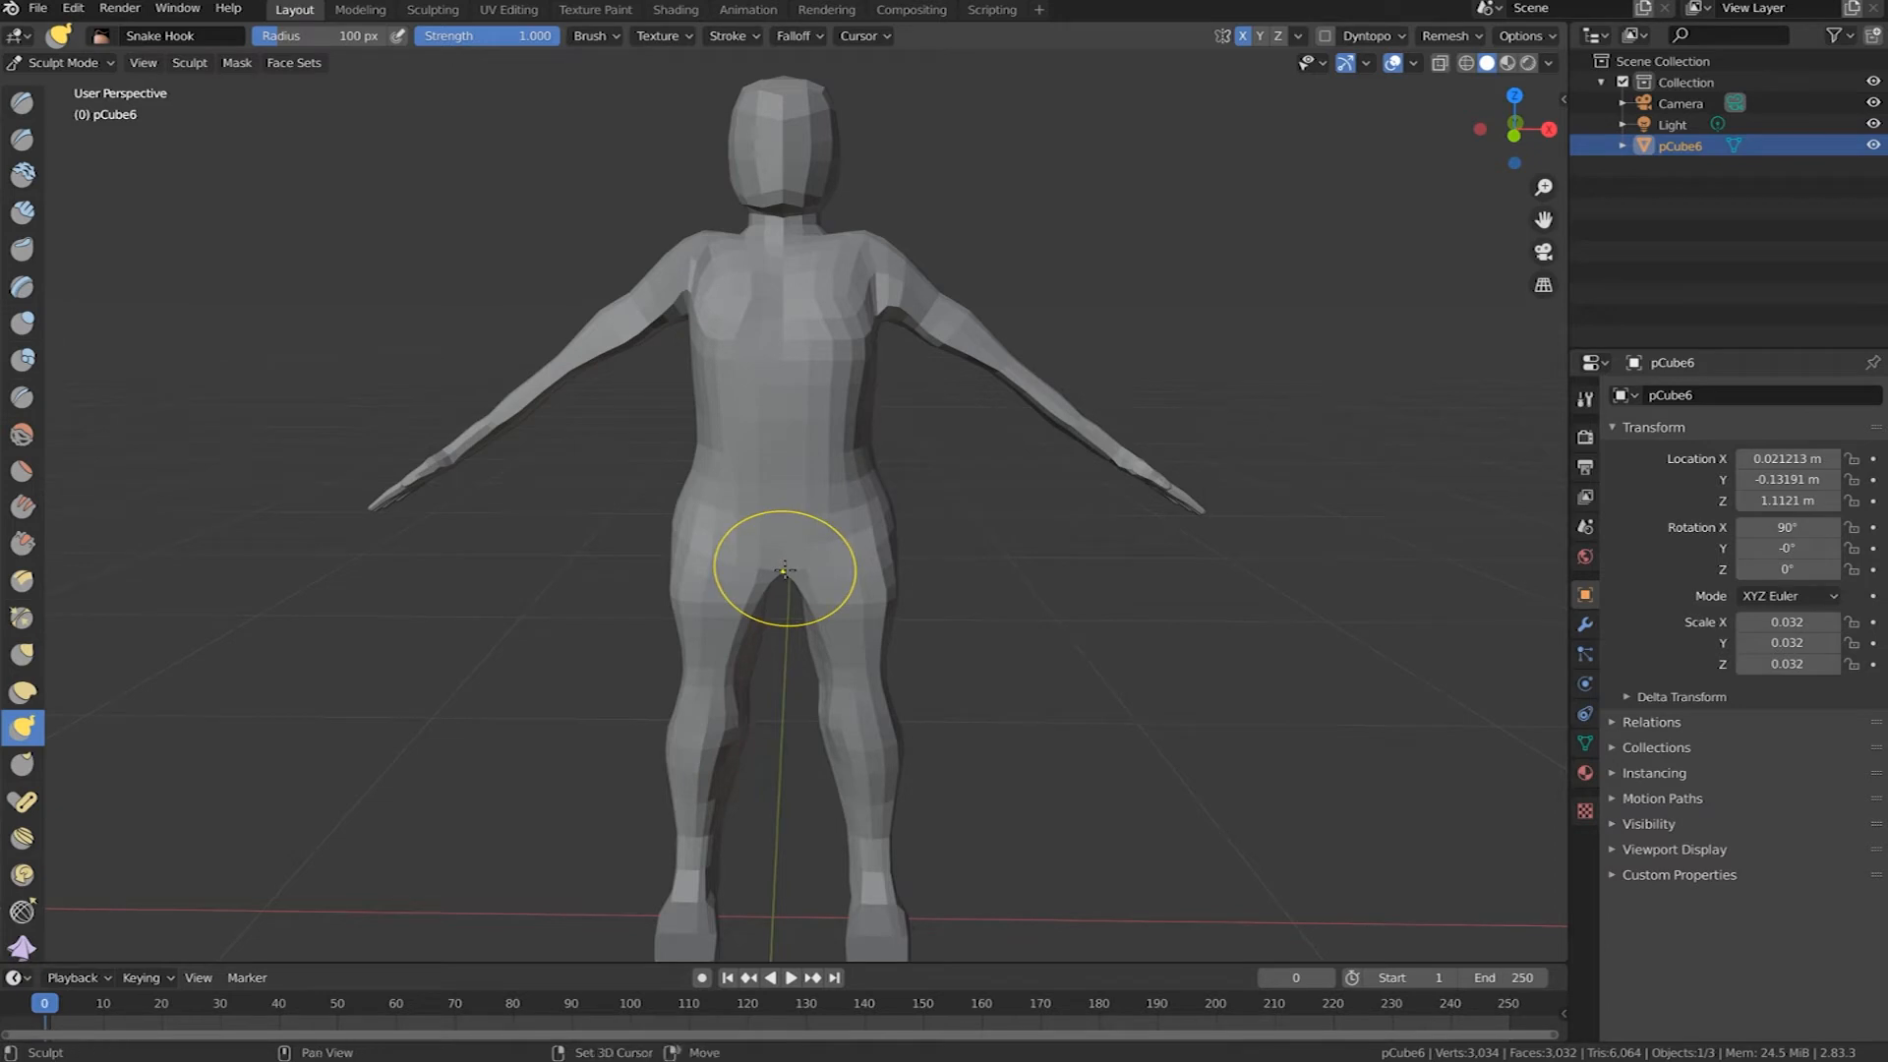
key("shift+space")
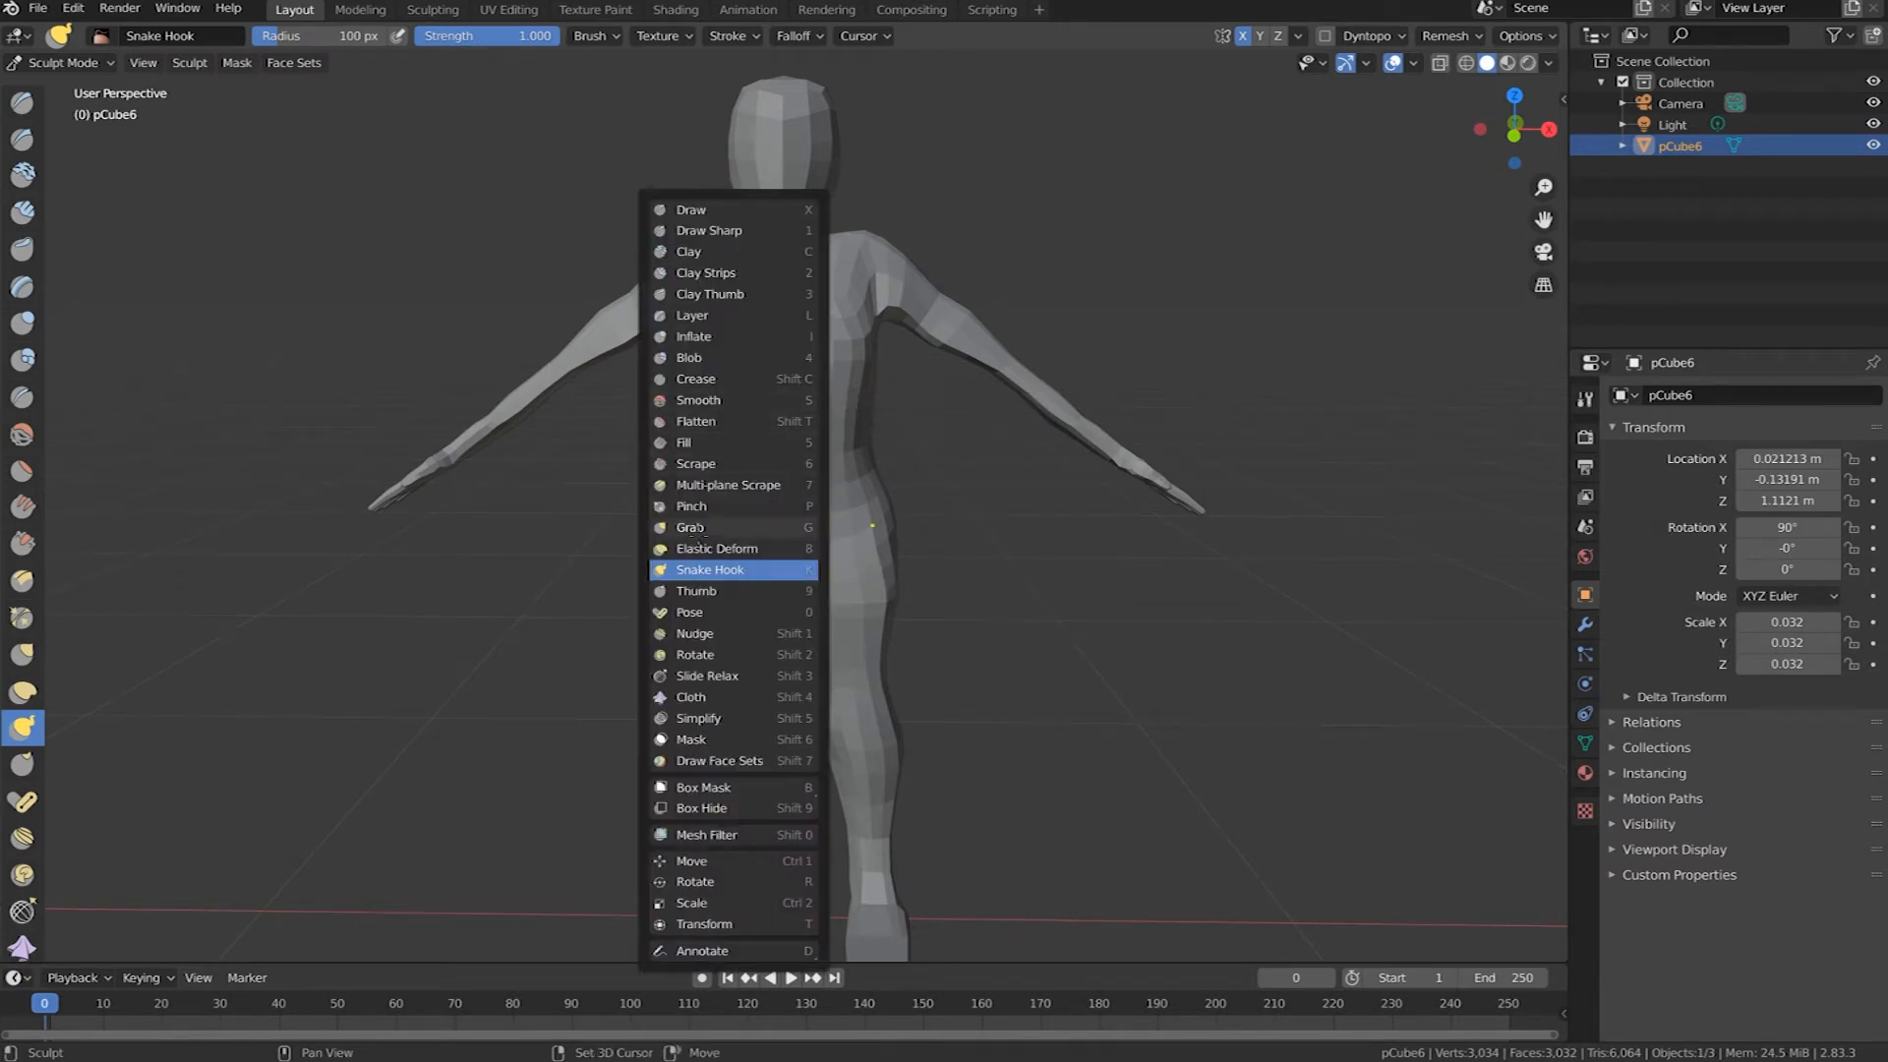
left_click(695, 531)
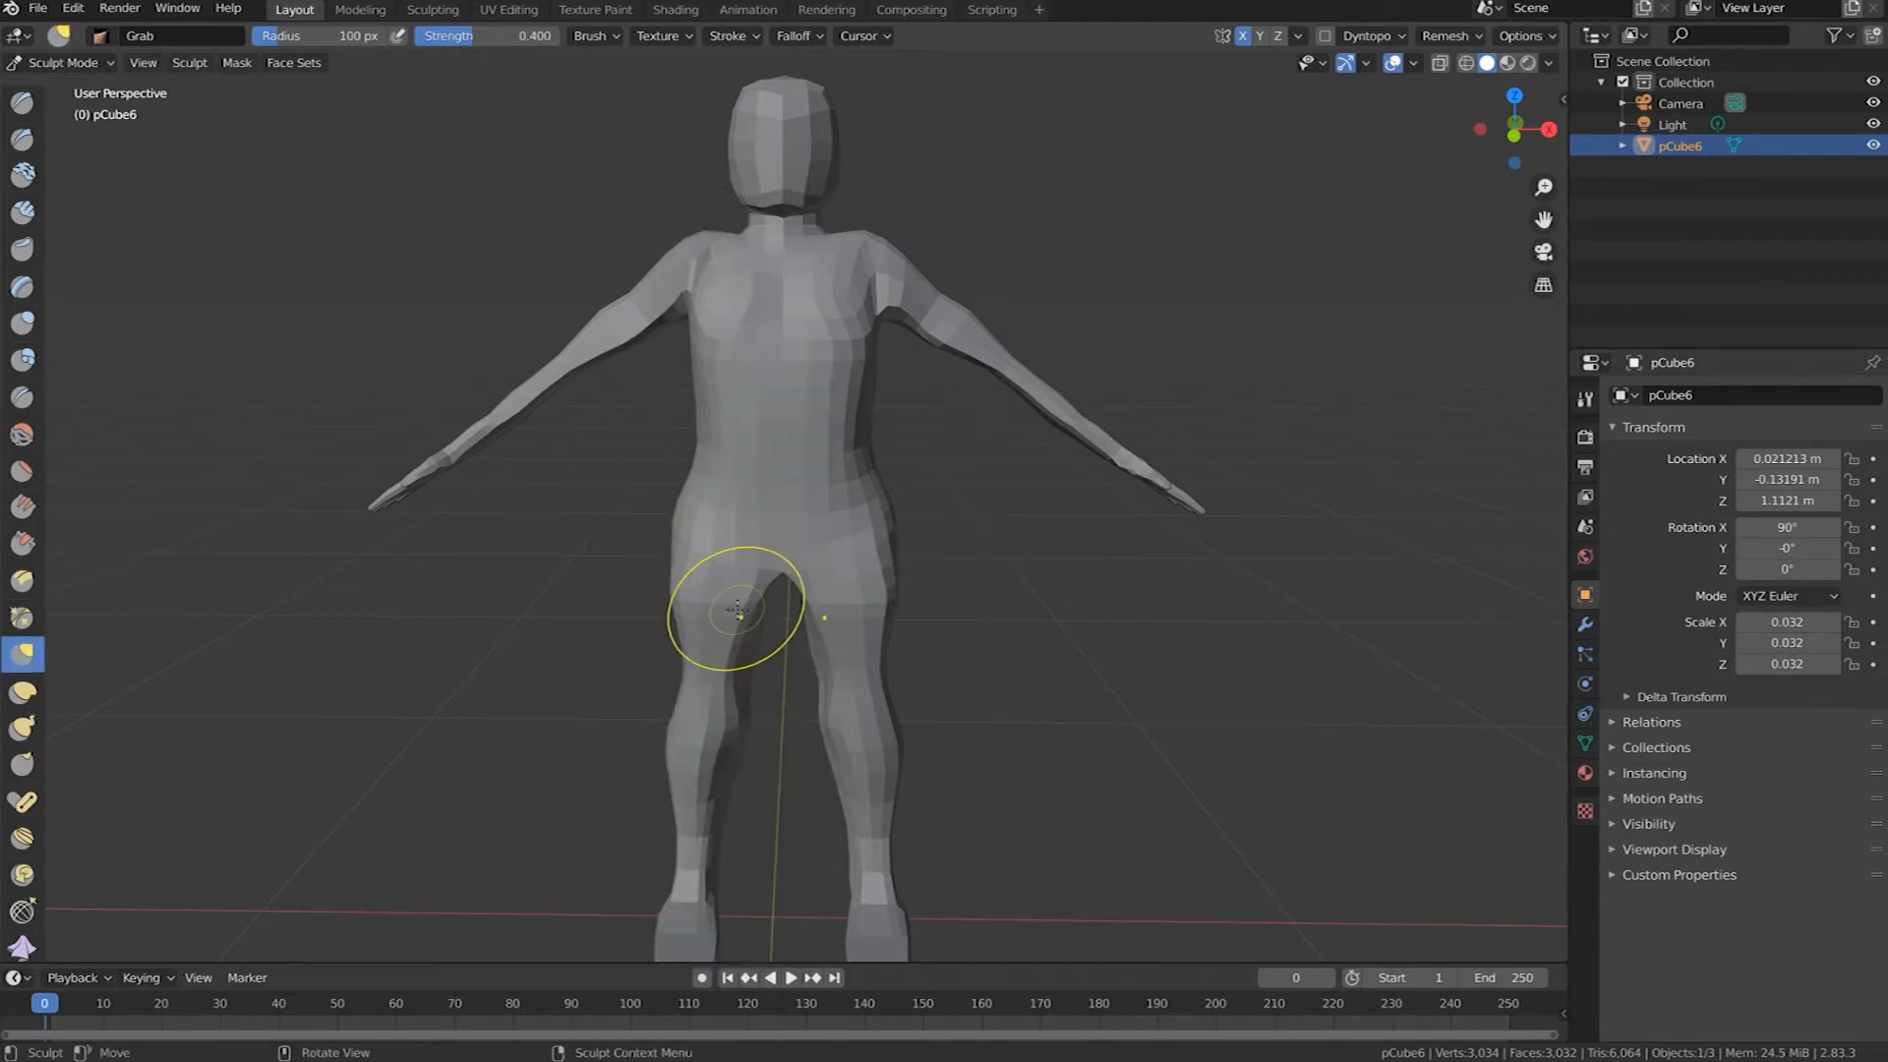
Step: Reshape the hips, thighs and lower legs with the Grab brush from the front and side to slim the legs
left_click_drag(737, 610, 740, 743)
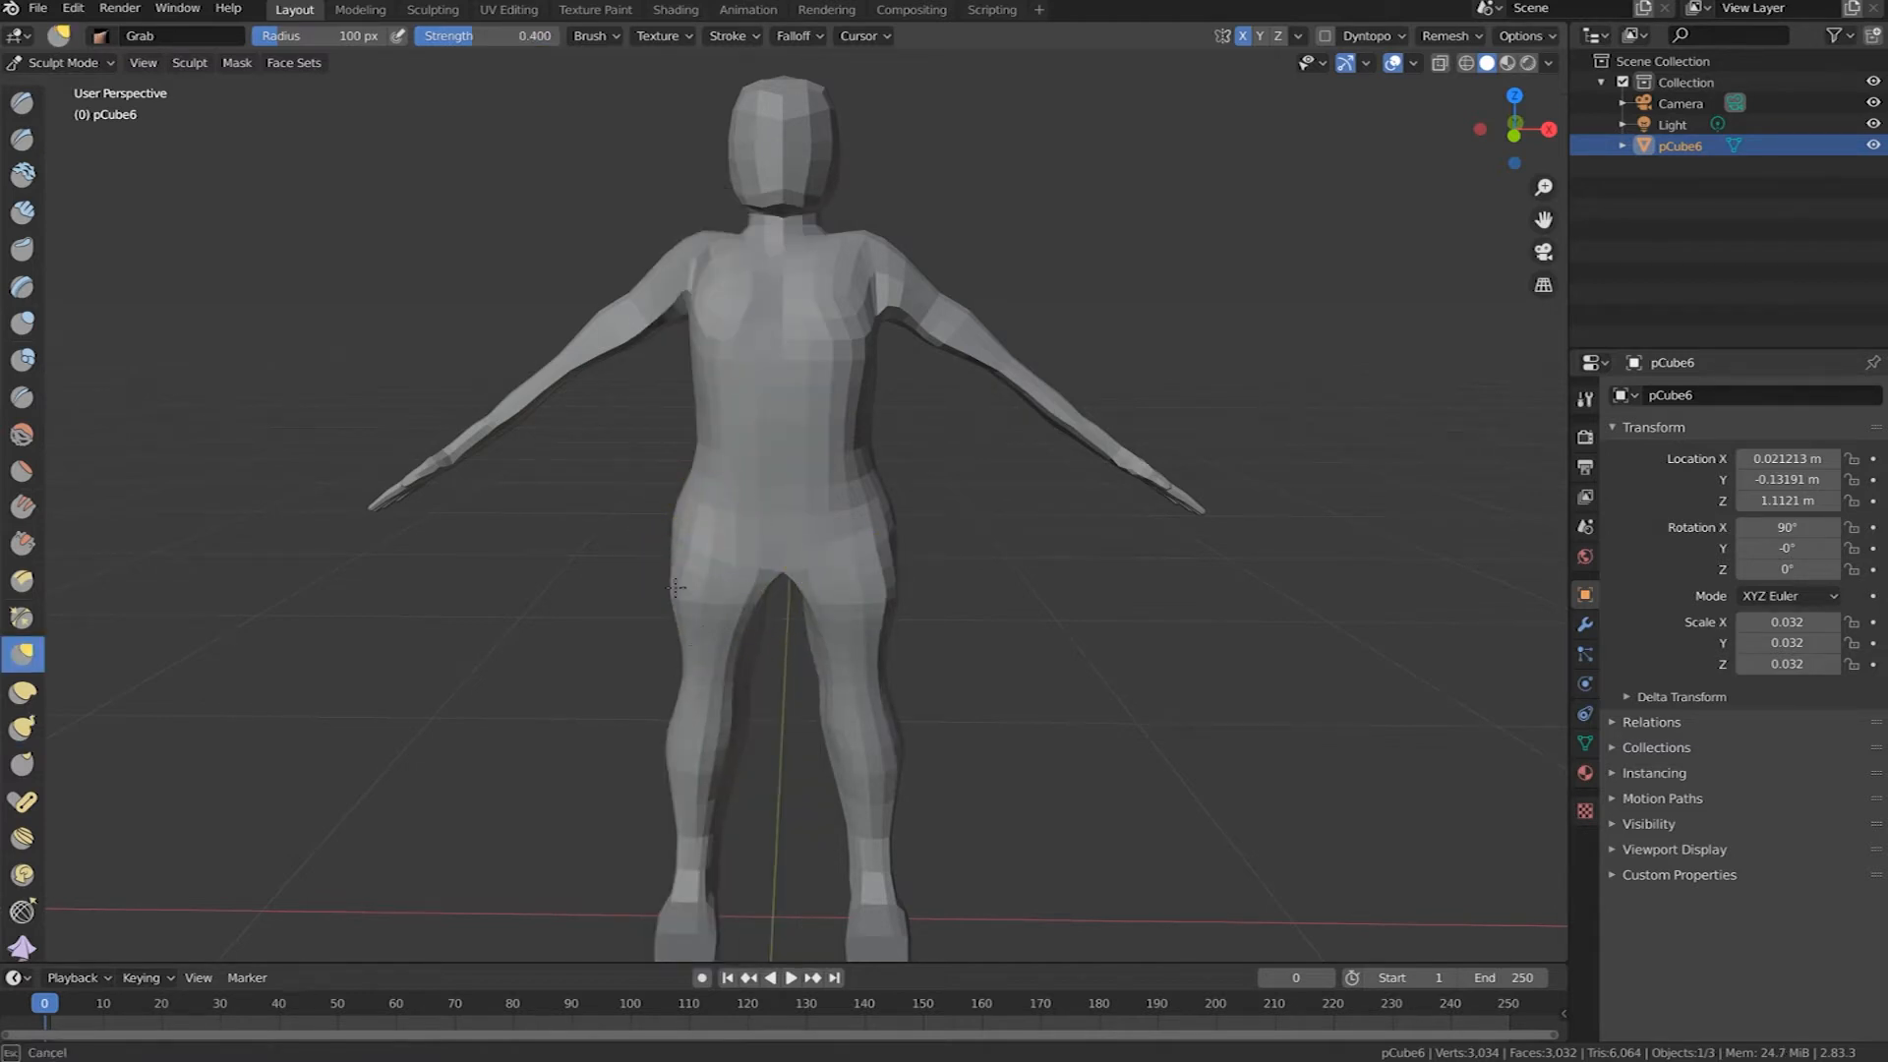
left_click_drag(669, 552, 689, 549)
middle_click_drag(1030, 685, 816, 639)
left_click_drag(778, 521, 797, 509)
left_click_drag(768, 622, 775, 627)
left_click_drag(784, 720, 793, 827)
Step: Pull the calves into a straighter shape with the Grab brush and check the legs from several angles
mouse_move(959, 815)
middle_mouse_down()
mouse_move(840, 828)
mouse_move(777, 780)
middle_mouse_up()
left_click_drag(724, 692, 706, 697)
mouse_move(966, 759)
middle_mouse_down()
mouse_move(879, 776)
mouse_move(835, 708)
middle_mouse_up()
middle_click_drag(839, 610, 826, 784)
mouse_move(821, 675)
middle_mouse_down()
mouse_move(856, 688)
mouse_move(866, 727)
mouse_move(1059, 671)
mouse_move(675, 379)
middle_mouse_up()
mouse_move(738, 521)
middle_mouse_down()
mouse_move(771, 623)
mouse_move(935, 618)
middle_mouse_up()
middle_click_drag(758, 579, 868, 558)
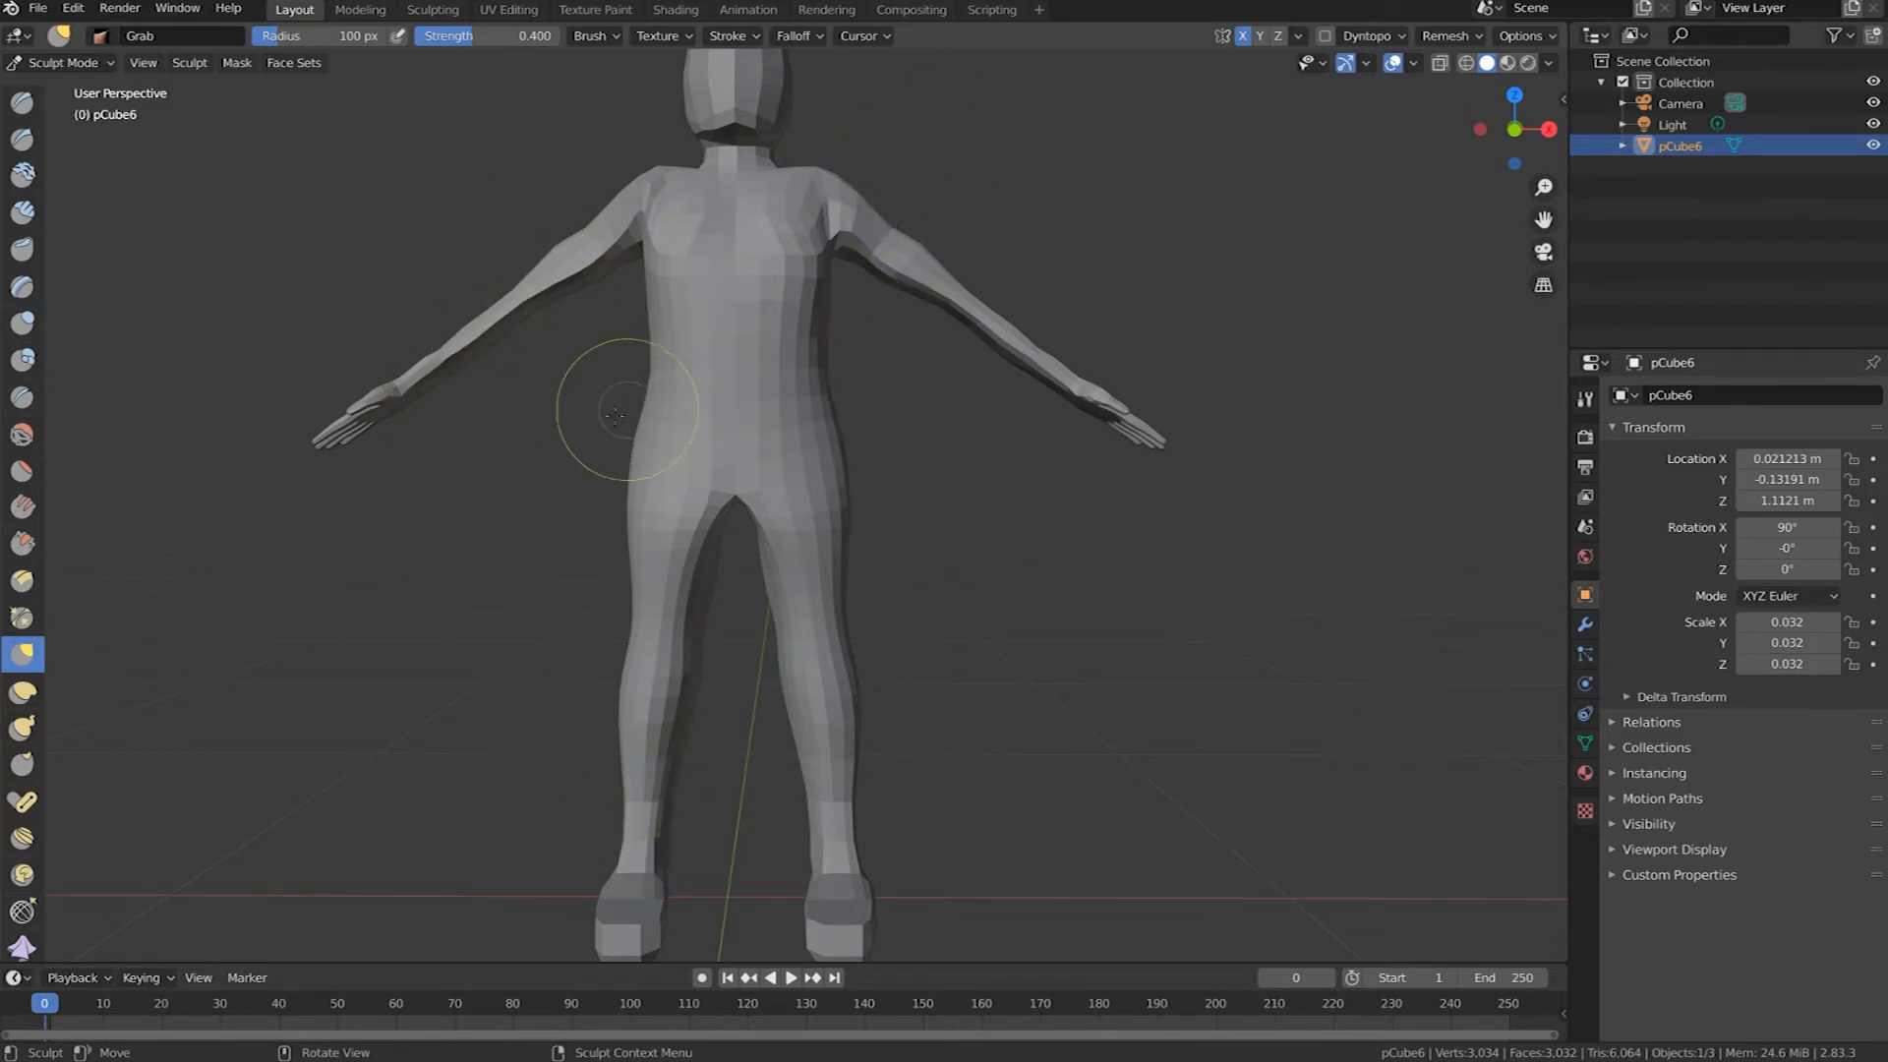
Step: Smooth both arms from the shoulders down to the forearms
middle_click_drag(544, 466, 548, 386)
mouse_move(603, 236)
left_mouse_down("shift")
mouse_move(523, 300)
mouse_move(492, 364)
left_mouse_up("shift")
left_click_drag(559, 315, 447, 411, "shift")
middle_click_drag(548, 371, 561, 303)
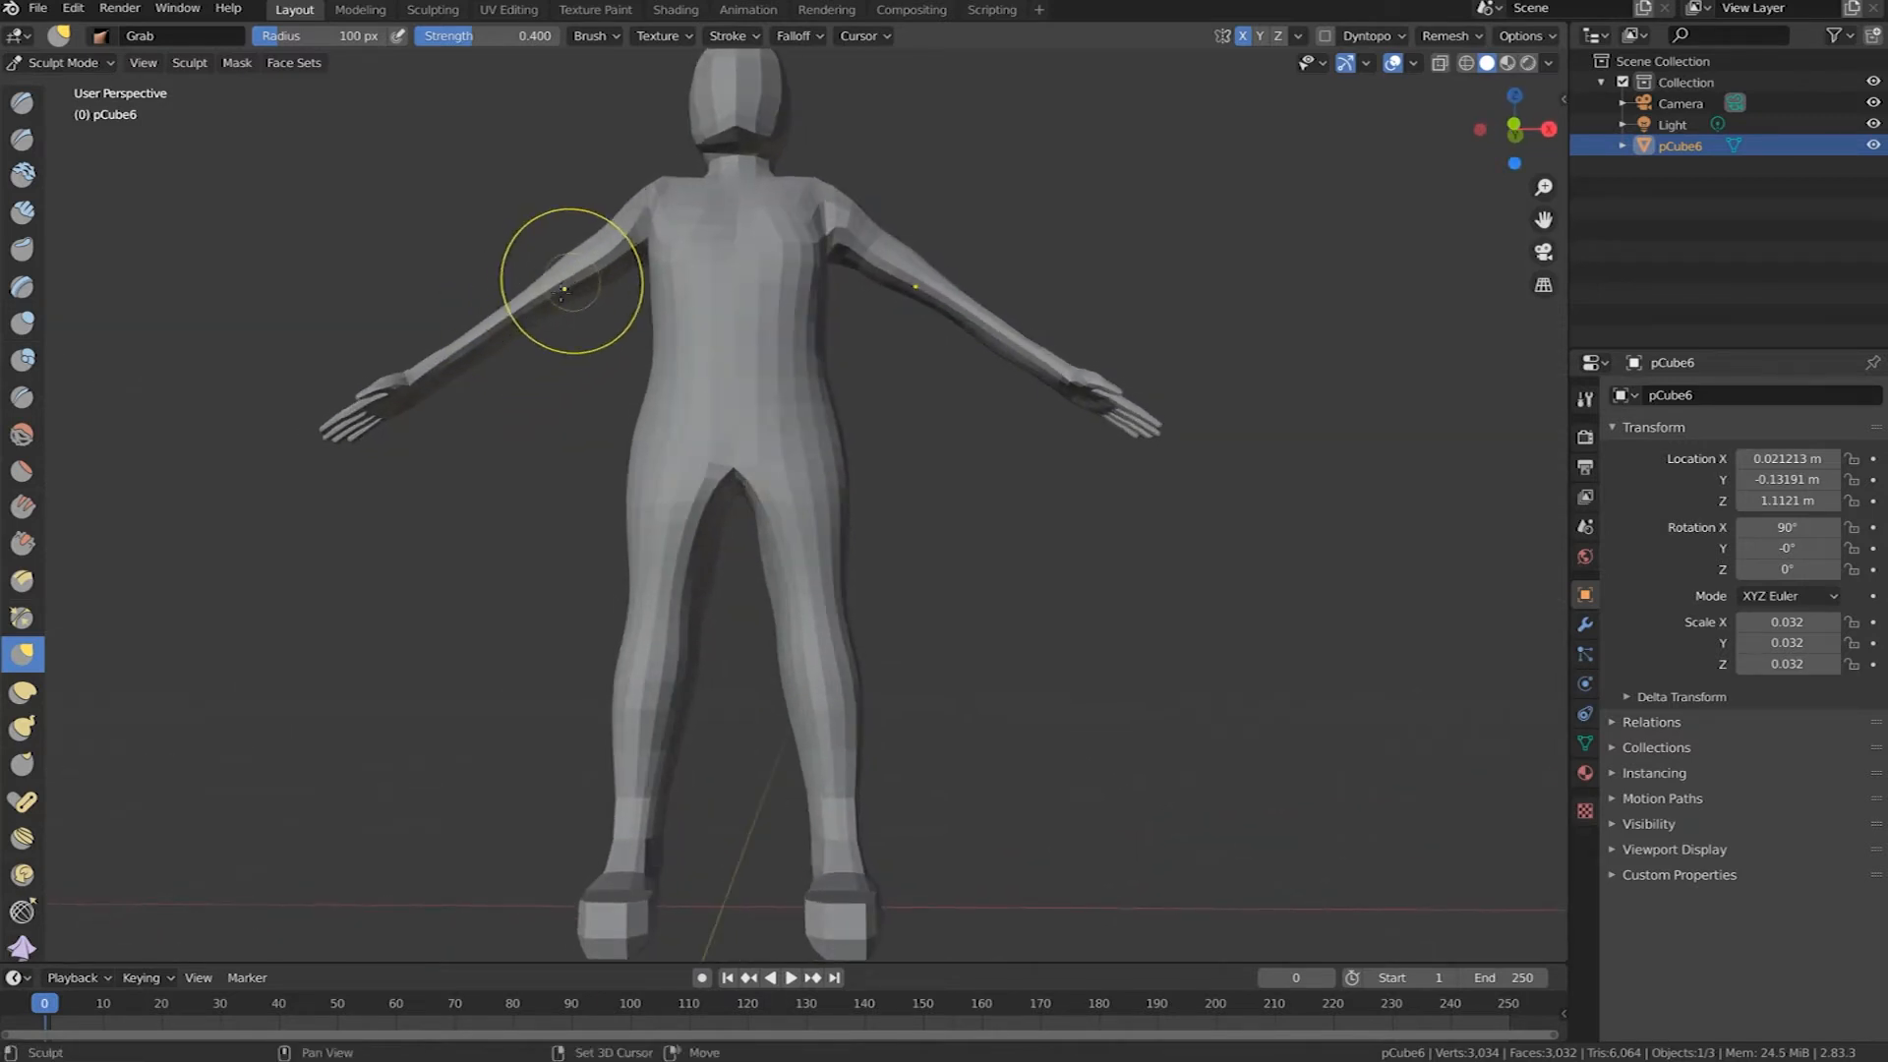
Step: Adjust the torso, shoulders and upper arms with small Grab strokes to broaden the shoulder area
mouse_move(733, 380)
middle_mouse_down()
mouse_move(784, 430)
mouse_move(688, 428)
mouse_move(693, 406)
middle_mouse_up()
left_click_drag(724, 392, 721, 399)
middle_click_drag(742, 347, 869, 232)
left_click_drag(804, 207, 808, 177)
middle_click_drag(813, 222, 916, 216)
left_click_drag(657, 200, 633, 197)
left_click_drag(561, 289, 537, 288)
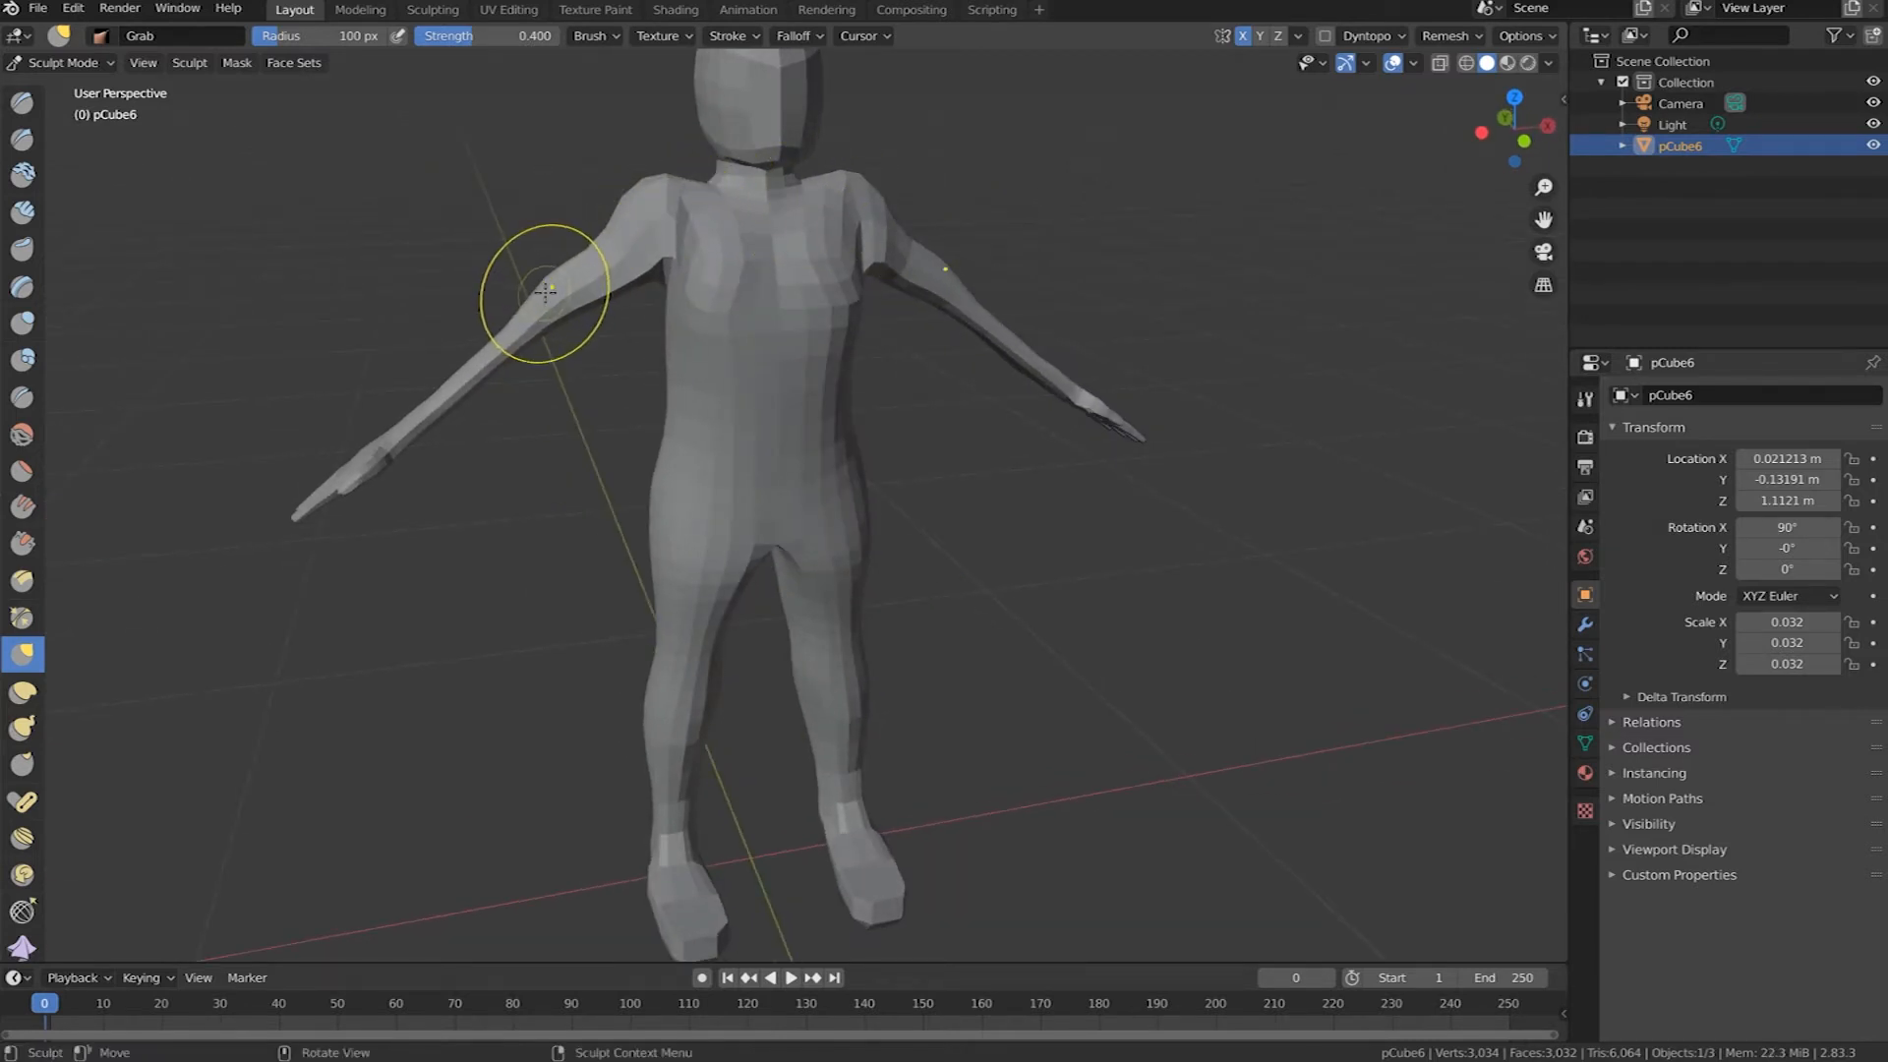
Step: Refine the hips, upper back and shoulders with Grab strokes from the side, back and front
mouse_move(717, 393)
middle_mouse_down()
mouse_move(584, 402)
mouse_move(635, 385)
middle_mouse_up()
mouse_move(665, 546)
left_mouse_down()
mouse_move(649, 527)
mouse_move(670, 537)
left_mouse_up()
middle_click_drag(807, 540, 594, 523)
mouse_move(787, 280)
left_mouse_down()
mouse_move(789, 262)
mouse_move(759, 293)
left_mouse_up()
middle_click_drag(914, 315, 675, 353)
left_click_drag(906, 225, 921, 263)
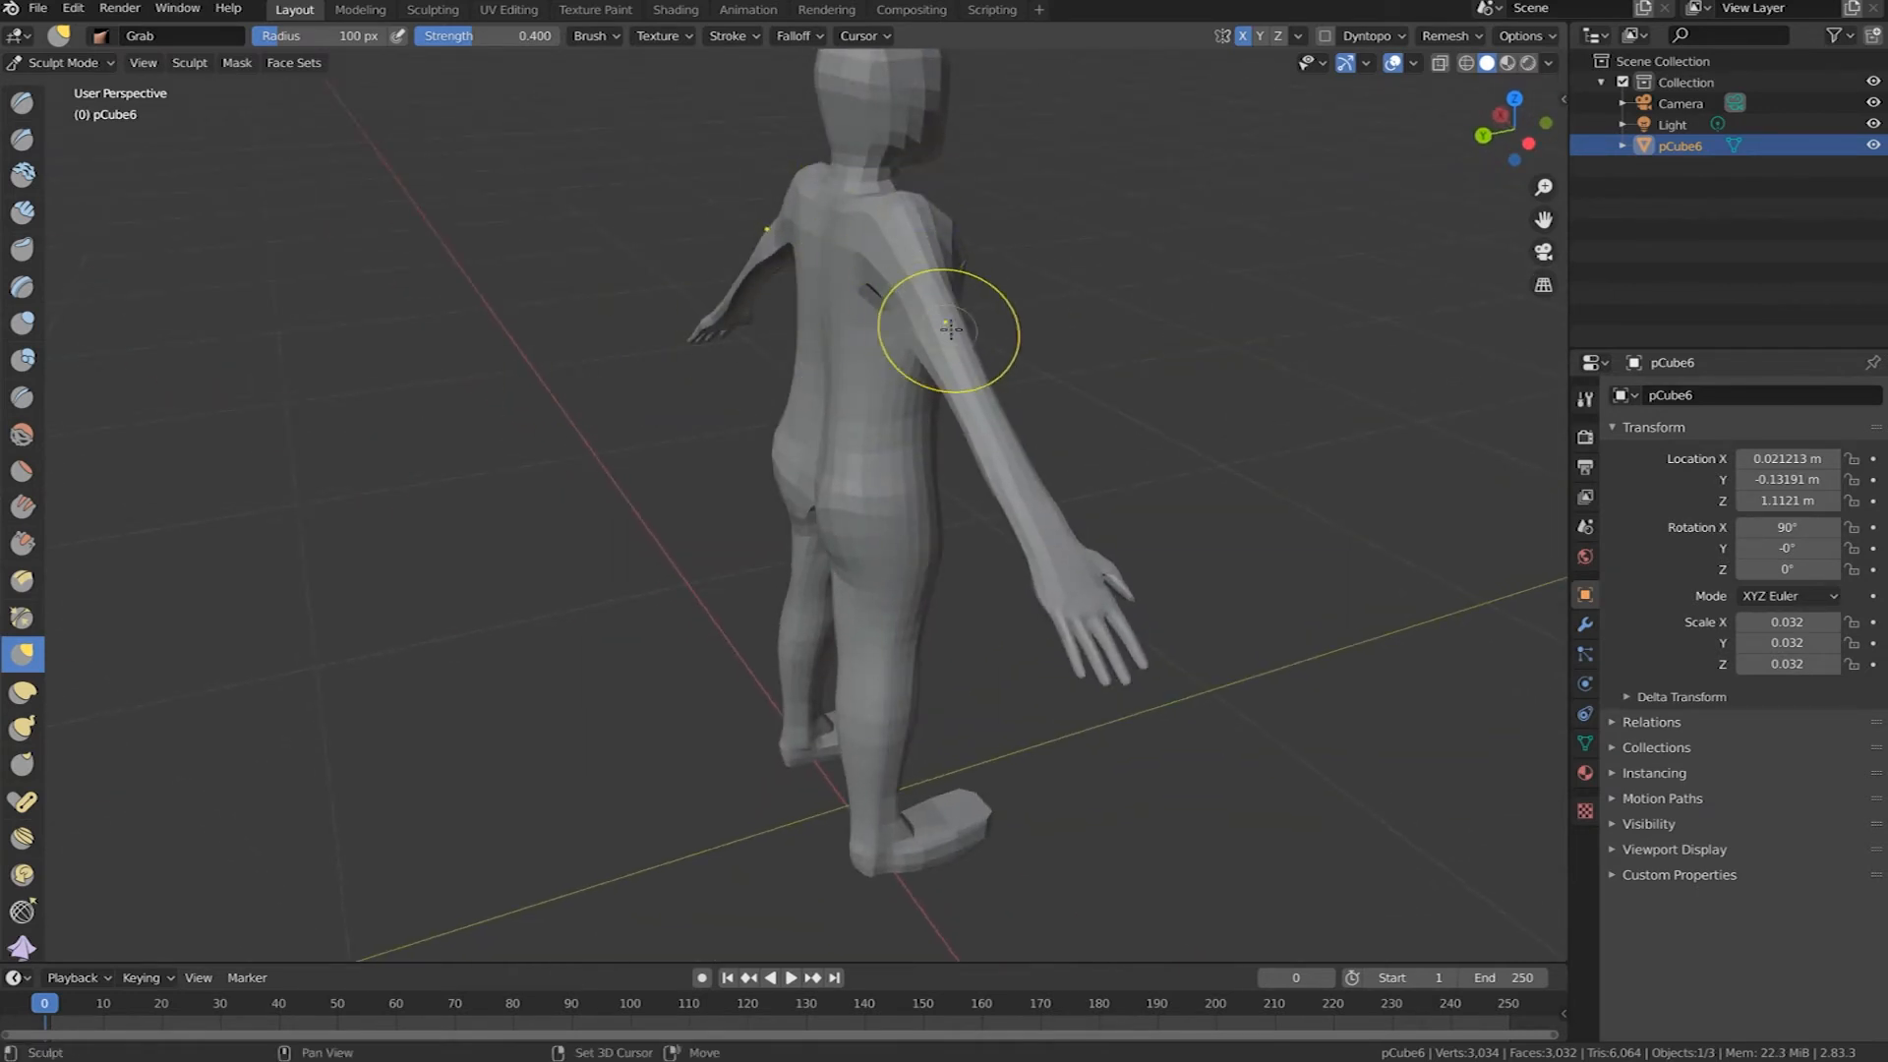
middle_click_drag(937, 322, 723, 321)
left_click_drag(650, 198, 629, 232)
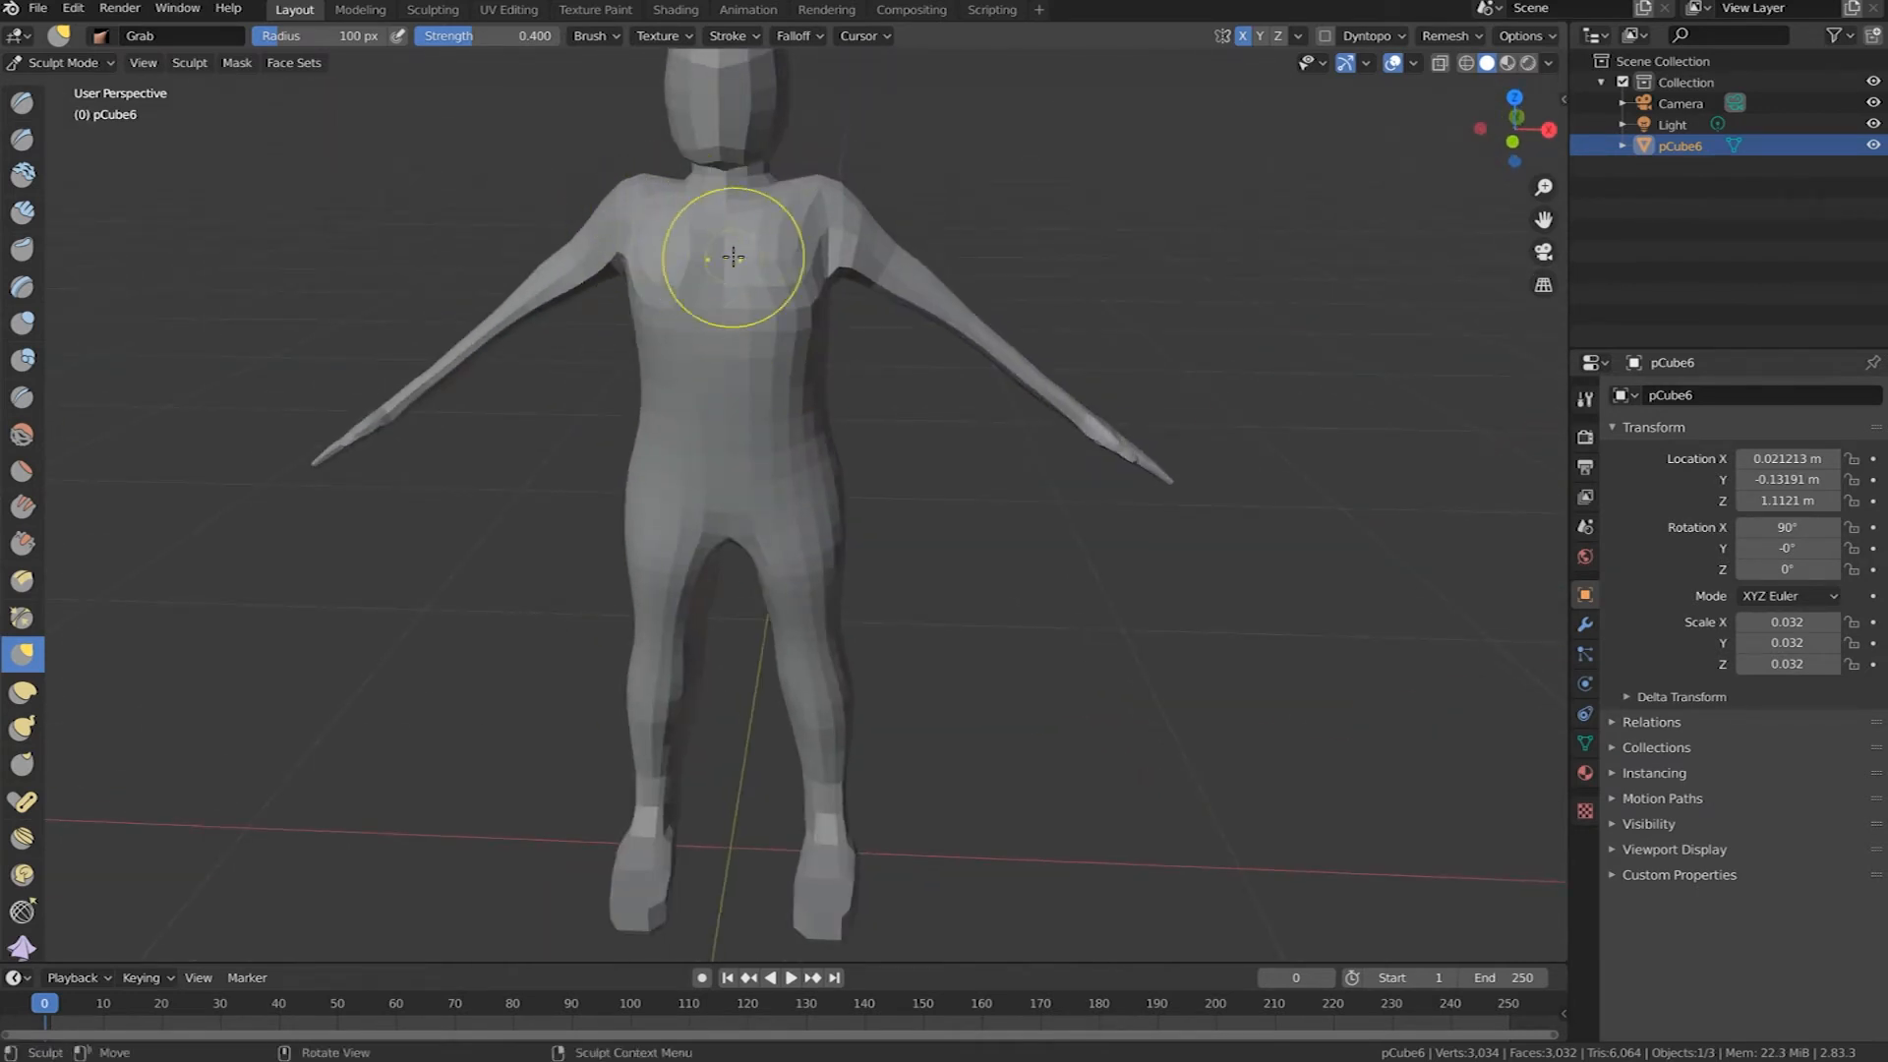
Step: Smooth the chest and the side of the torso below the armpit
middle_click_drag(717, 253, 719, 255)
left_click_drag(753, 213, 856, 345, "shift")
middle_click_drag(662, 367, 1496, 780)
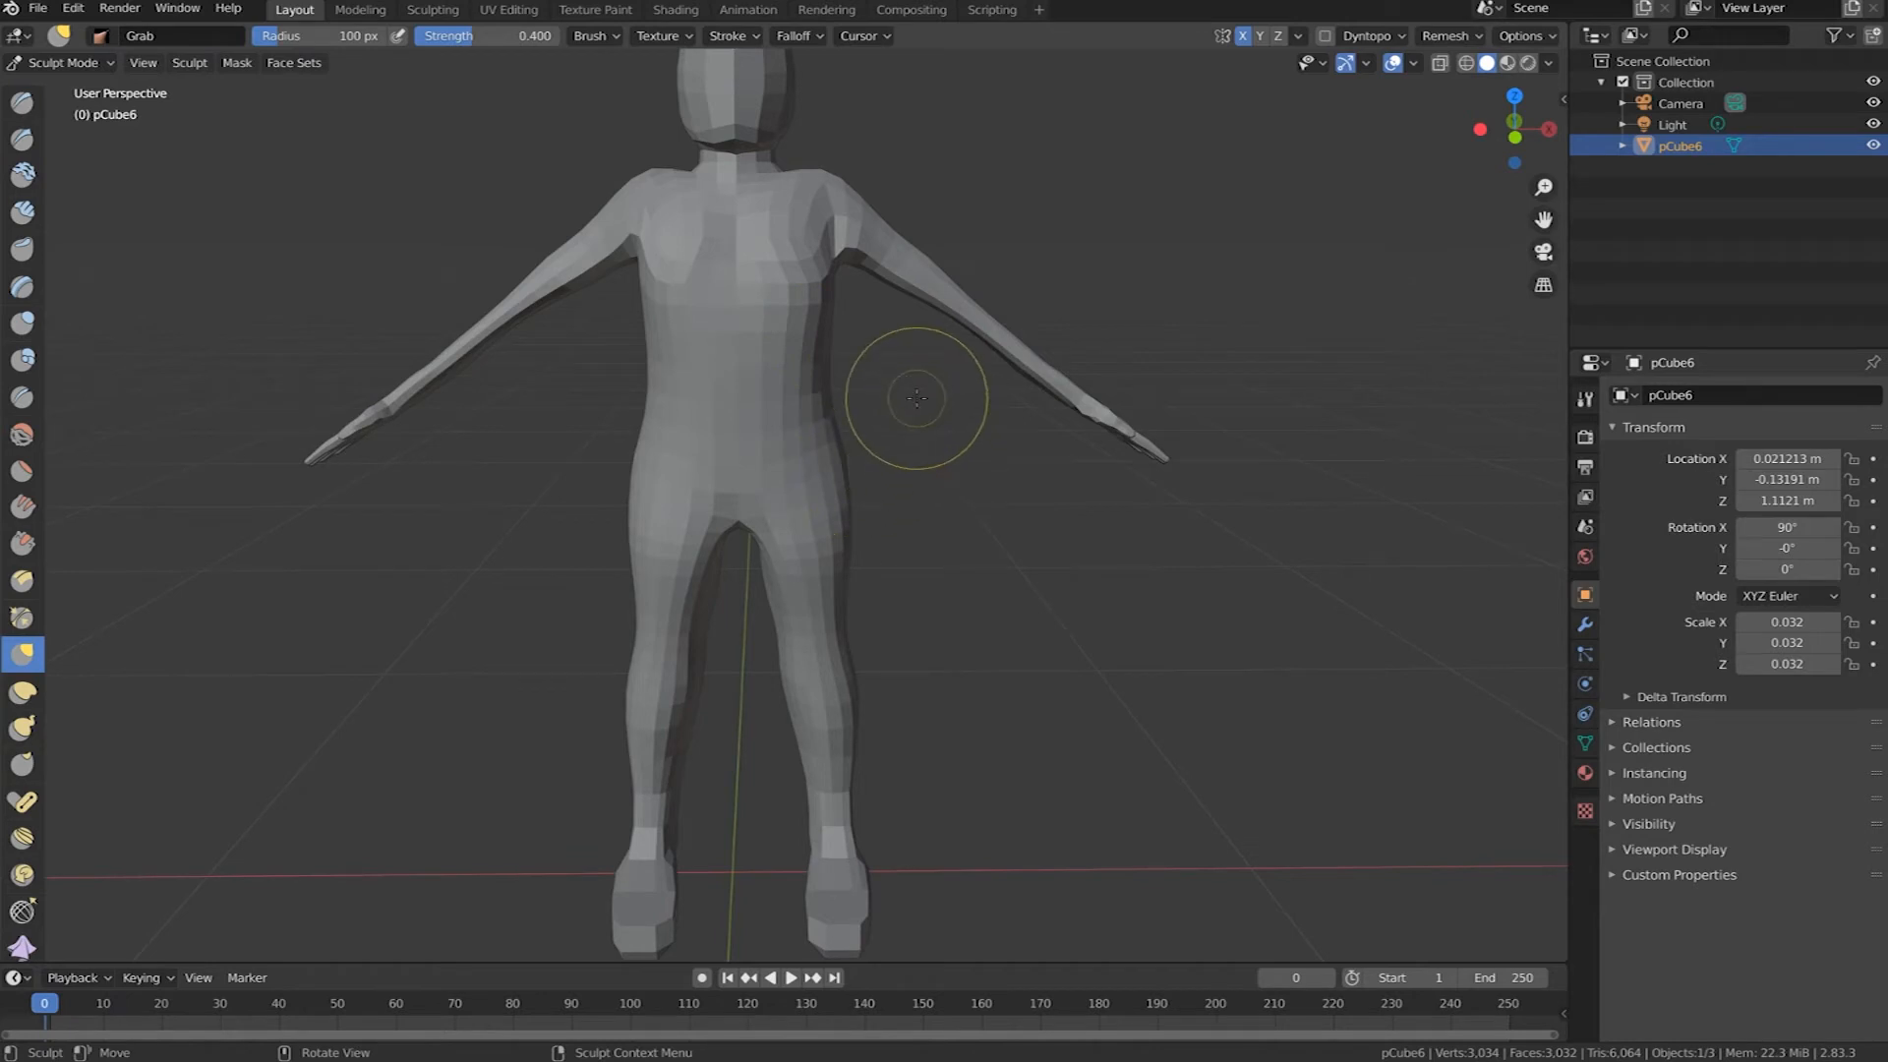
Step: Enlarge and round the head from the front and side with the Inflate/Deflate brush
middle_click_drag(898, 337, 889, 434, "shift")
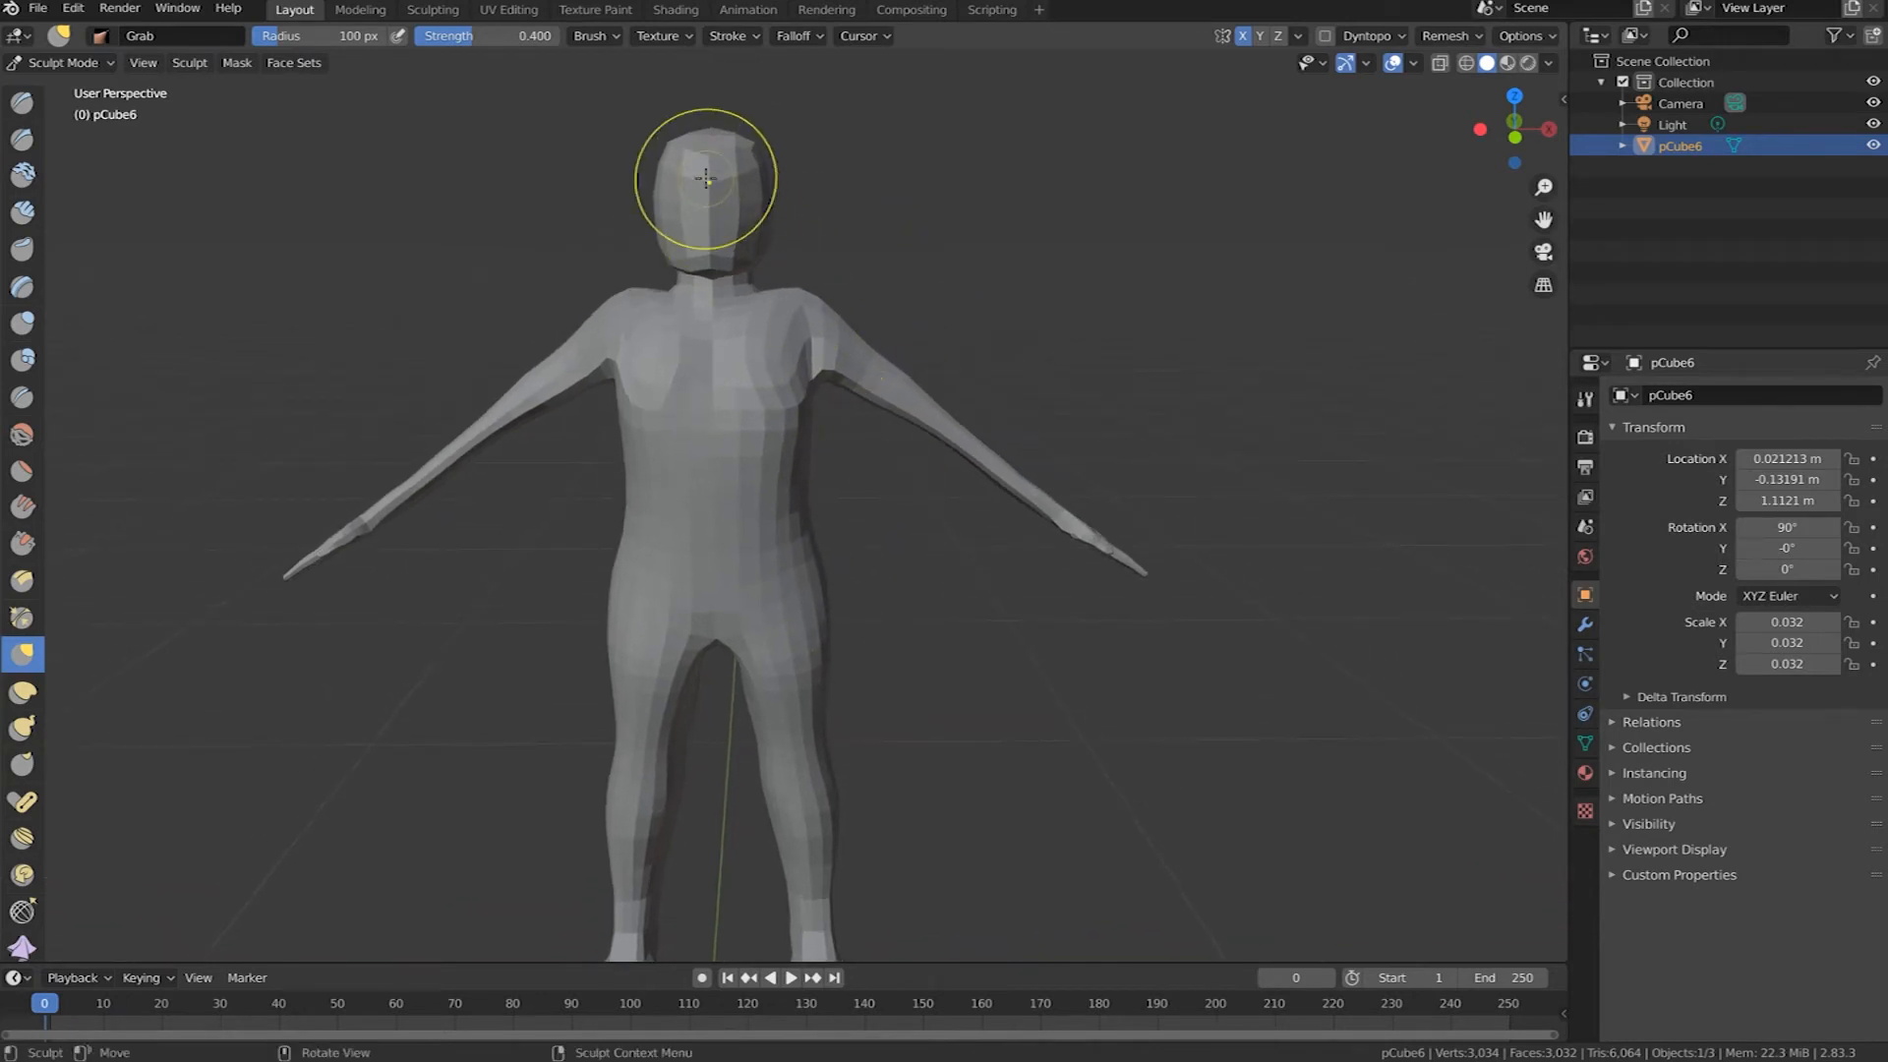
mouse_move(700, 172)
middle_mouse_down()
mouse_move(659, 266)
mouse_move(686, 253)
middle_mouse_up()
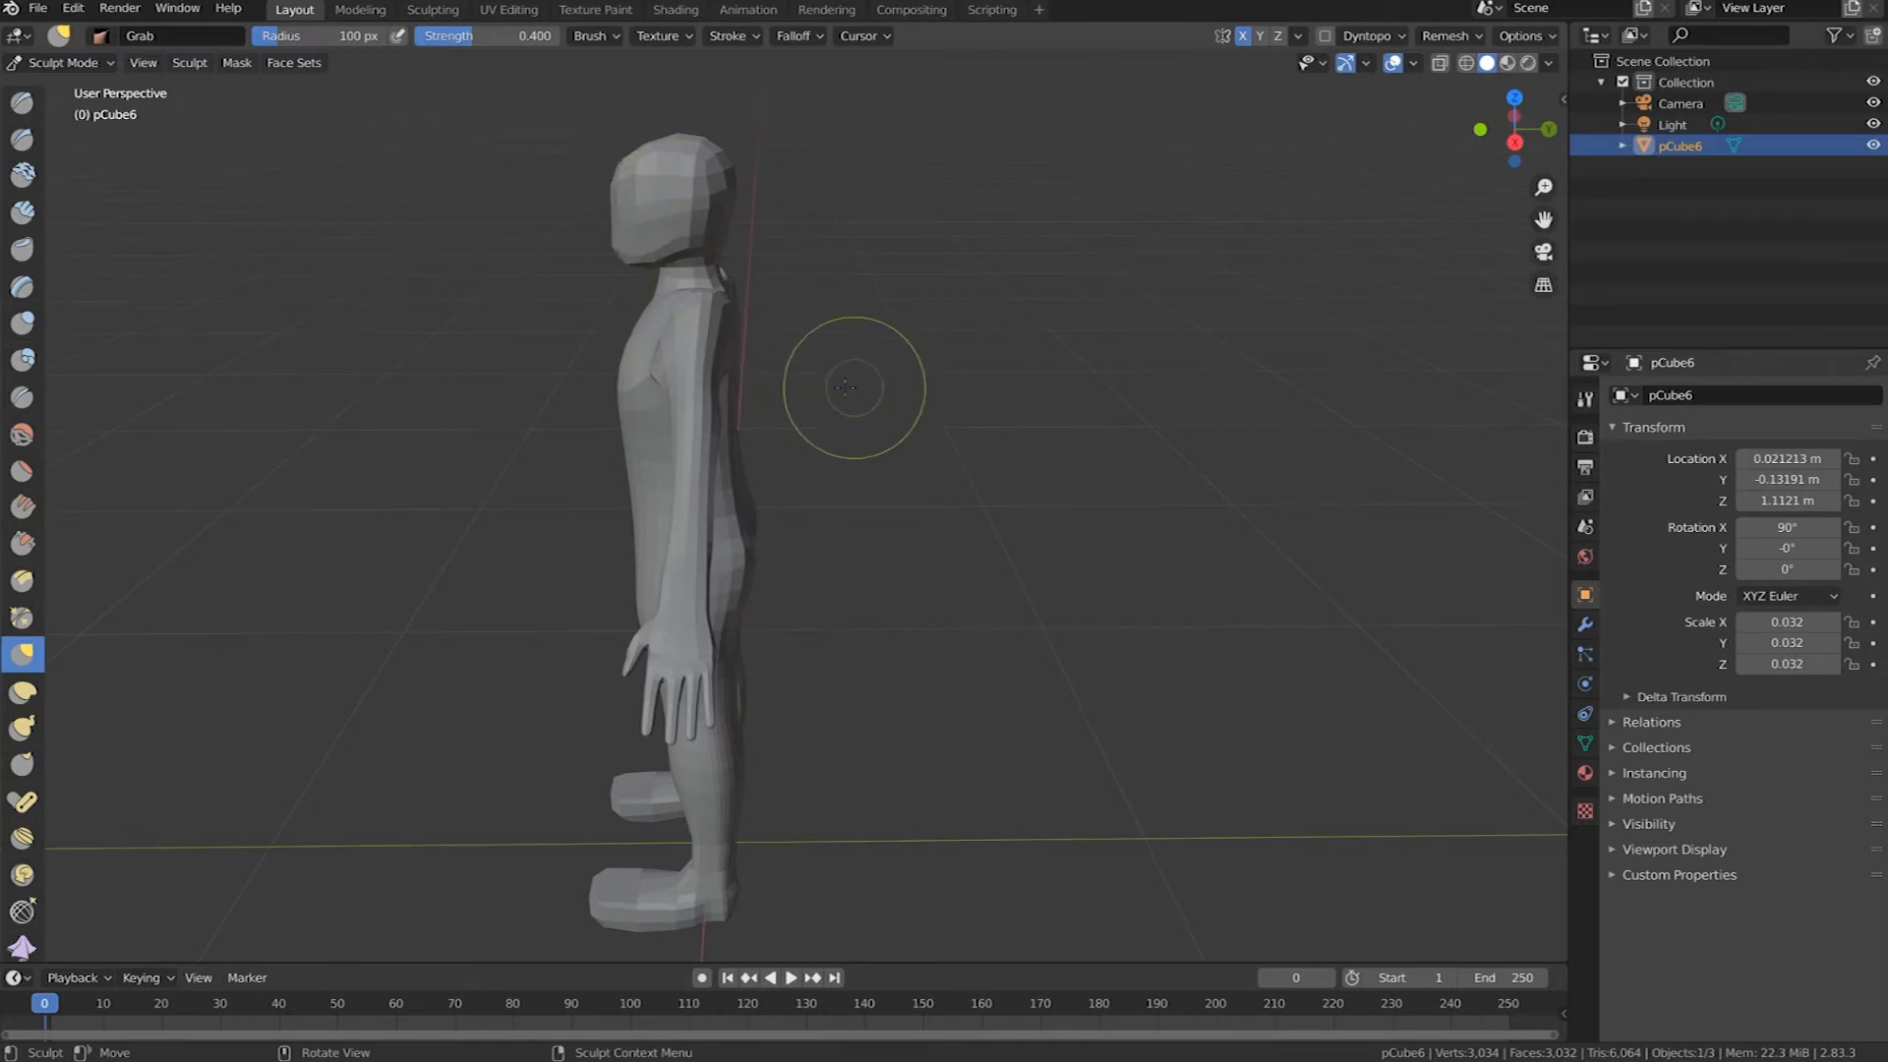
middle_click_drag(896, 479, 1006, 463)
scroll(1006, 463, "down", 1)
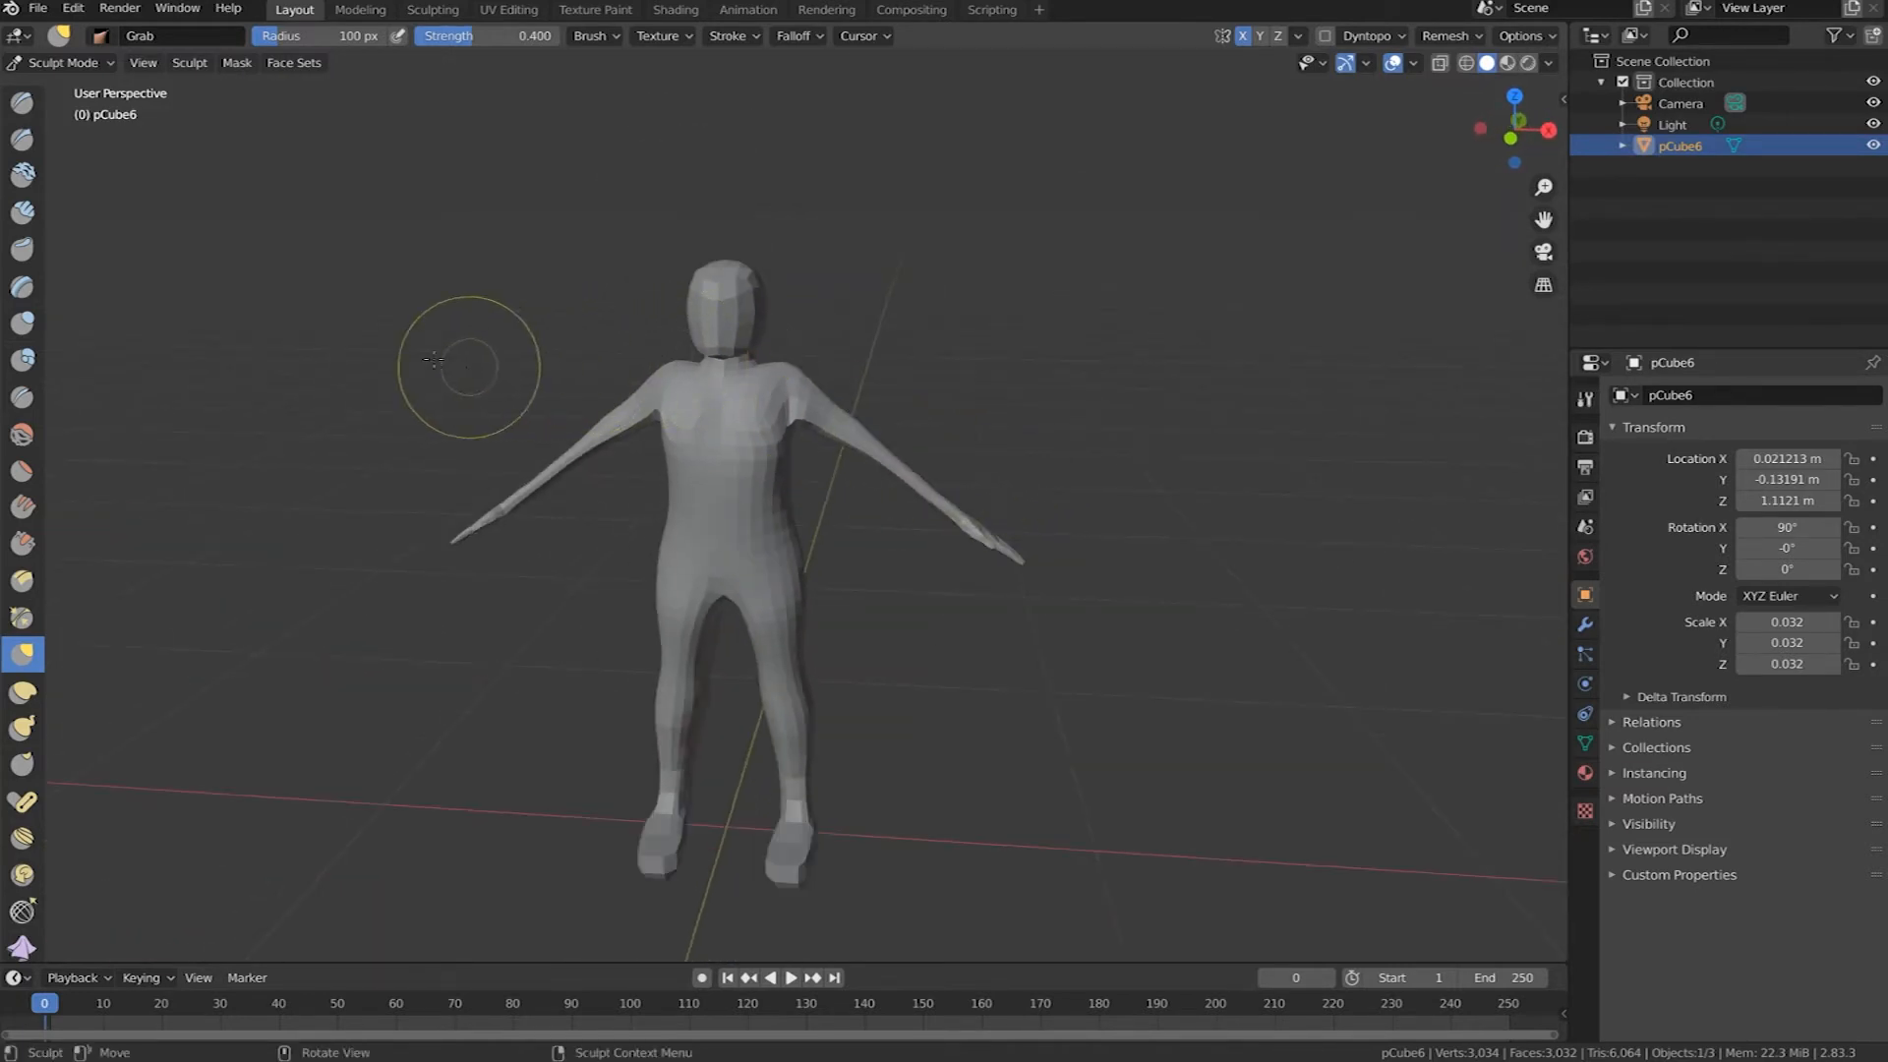
left_click(28, 329)
left_click_drag(725, 300, 704, 275)
middle_click_drag(852, 326, 788, 307)
scroll(787, 307, "up", 3)
scroll(847, 323, "down", 1)
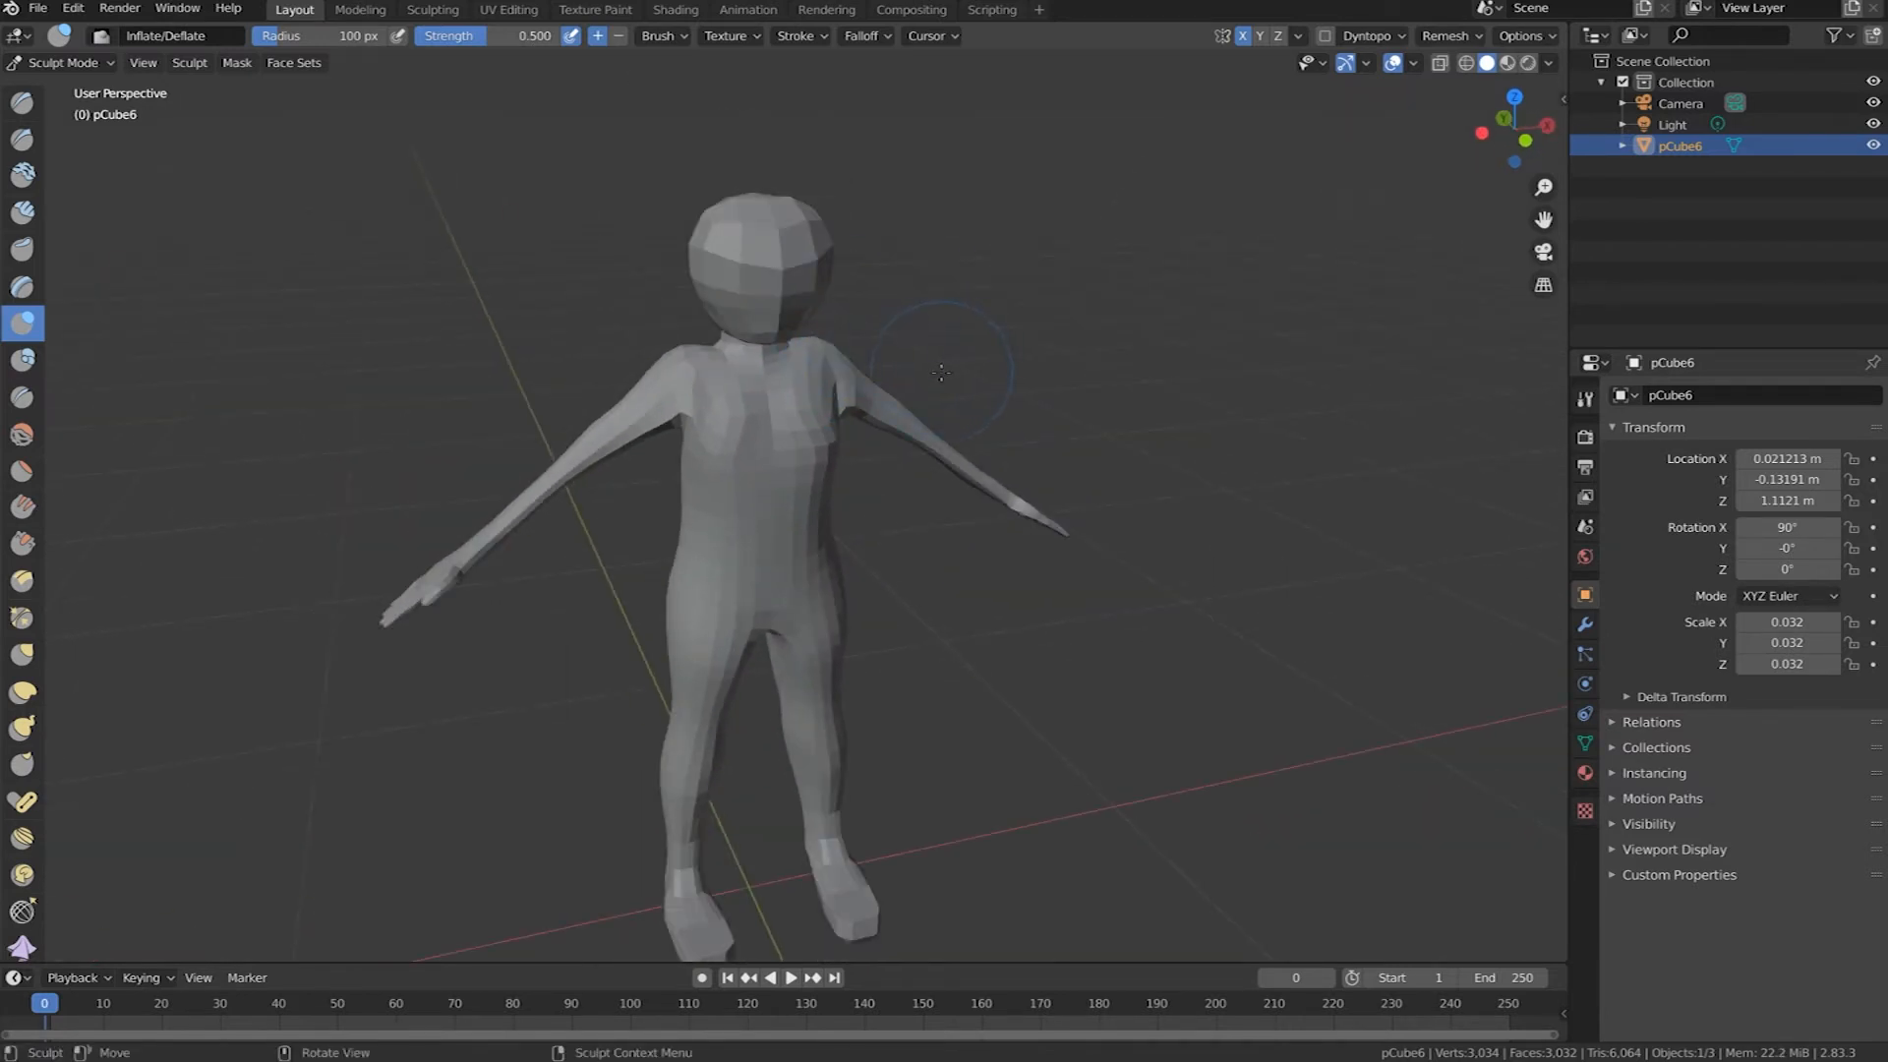
mouse_move(942, 373)
middle_mouse_down()
mouse_move(794, 438)
mouse_move(738, 418)
middle_mouse_up()
left_click_drag(657, 257, 688, 216)
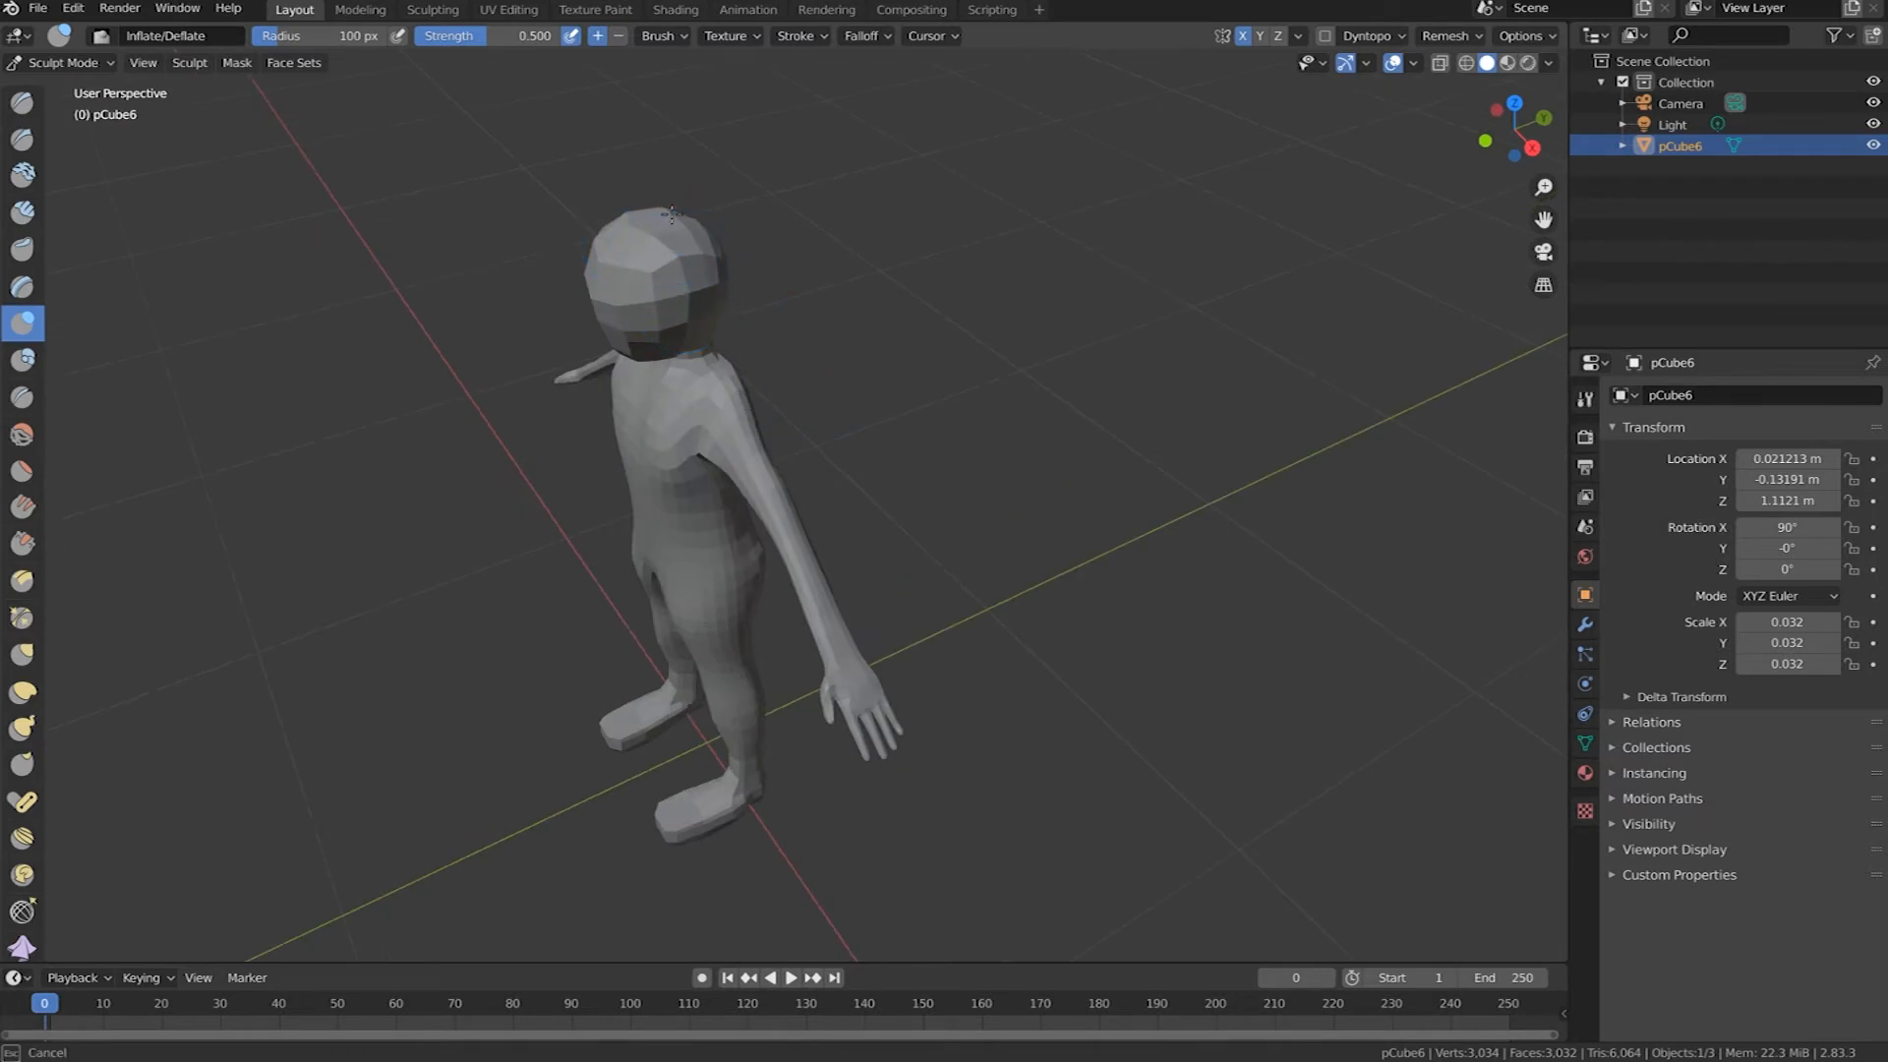
Step: Smooth the top and side of the inflated head
middle_click_drag(695, 258, 937, 286)
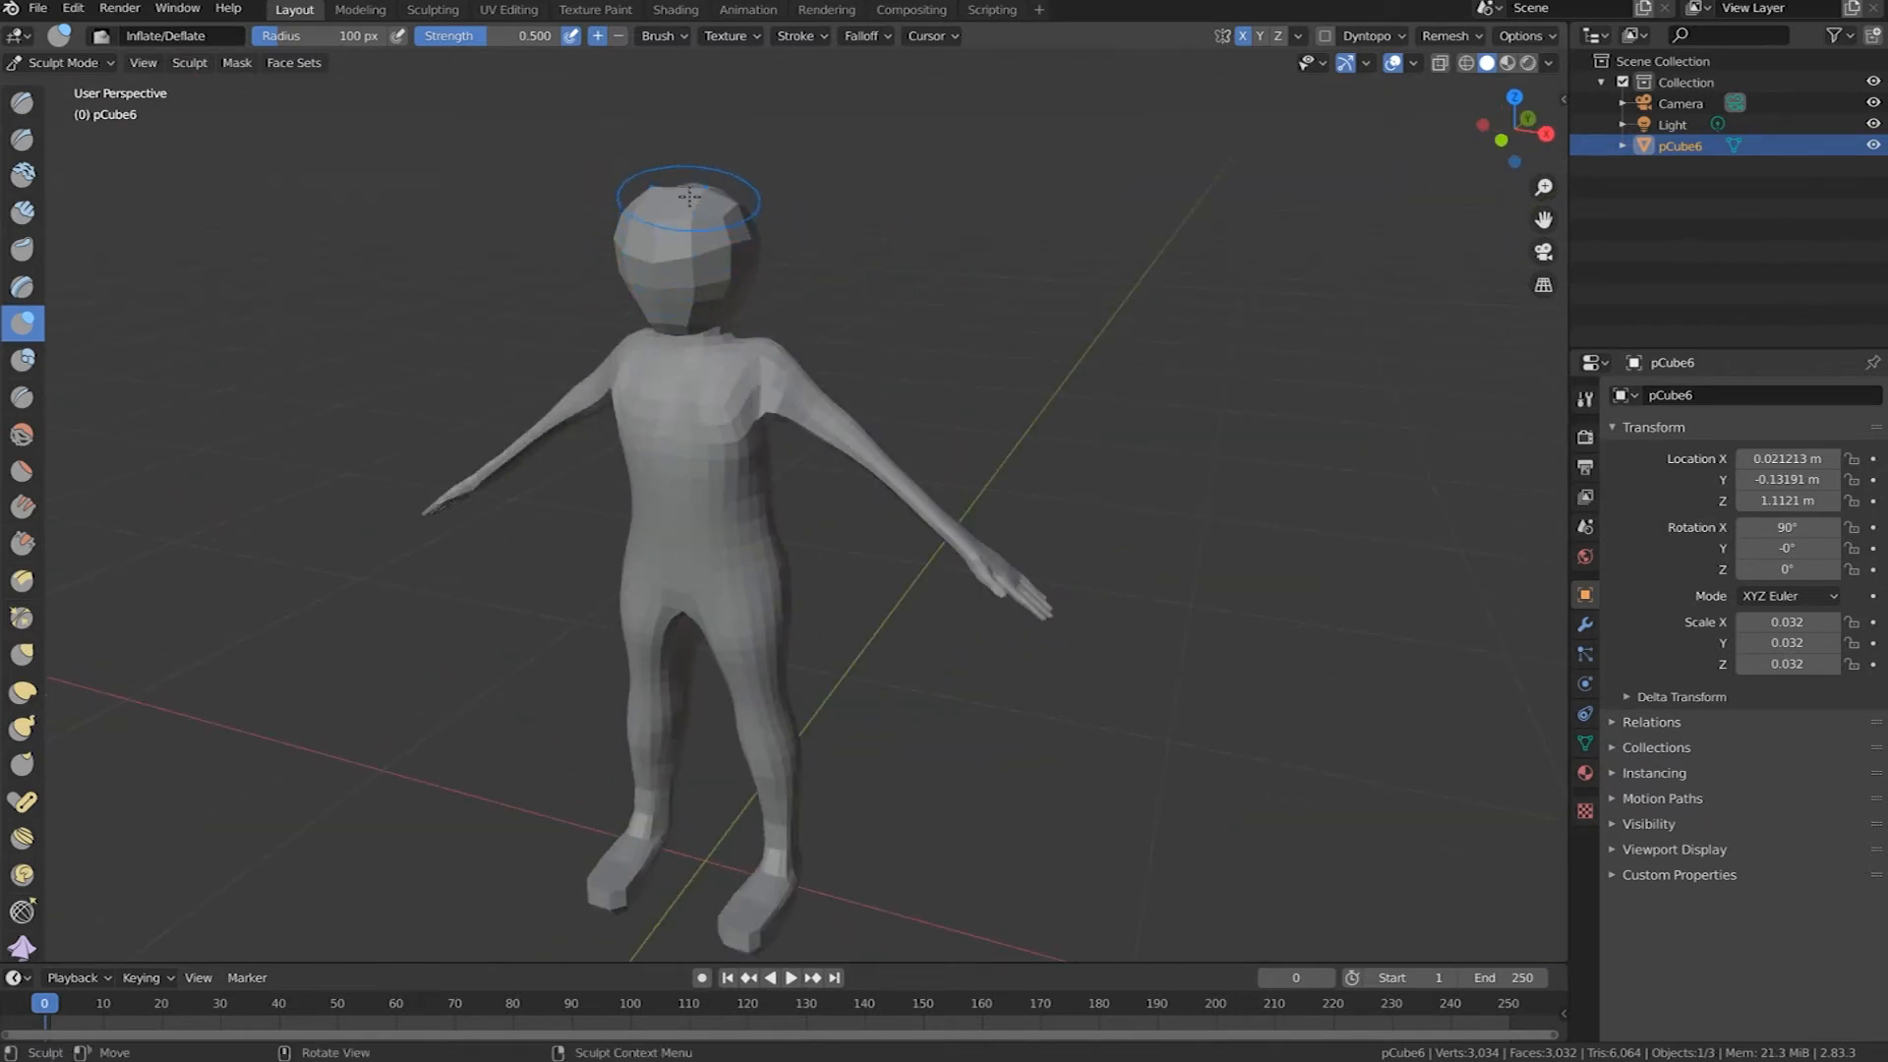
left_click_drag(679, 189, 709, 198, "shift")
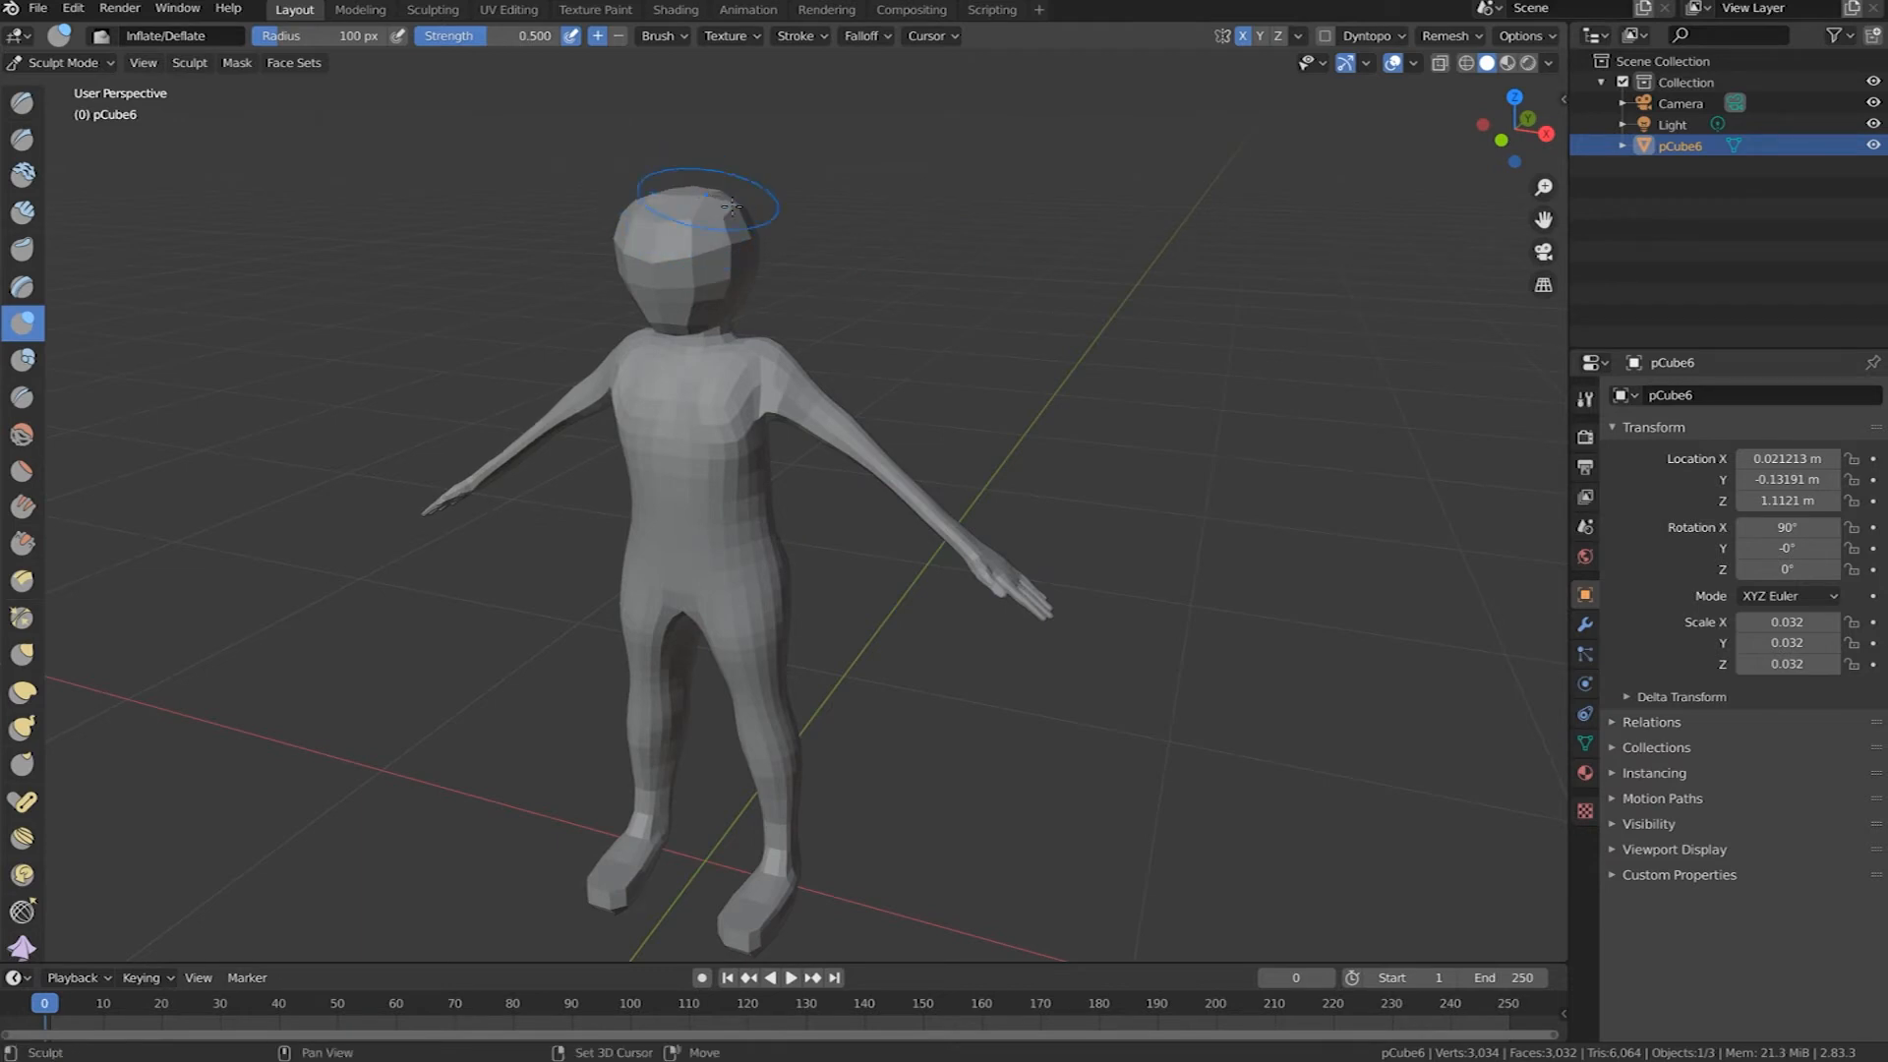
middle_click_drag(797, 267, 771, 266)
left_click_drag(730, 223, 726, 258, "shift")
middle_click_drag(779, 272, 970, 277)
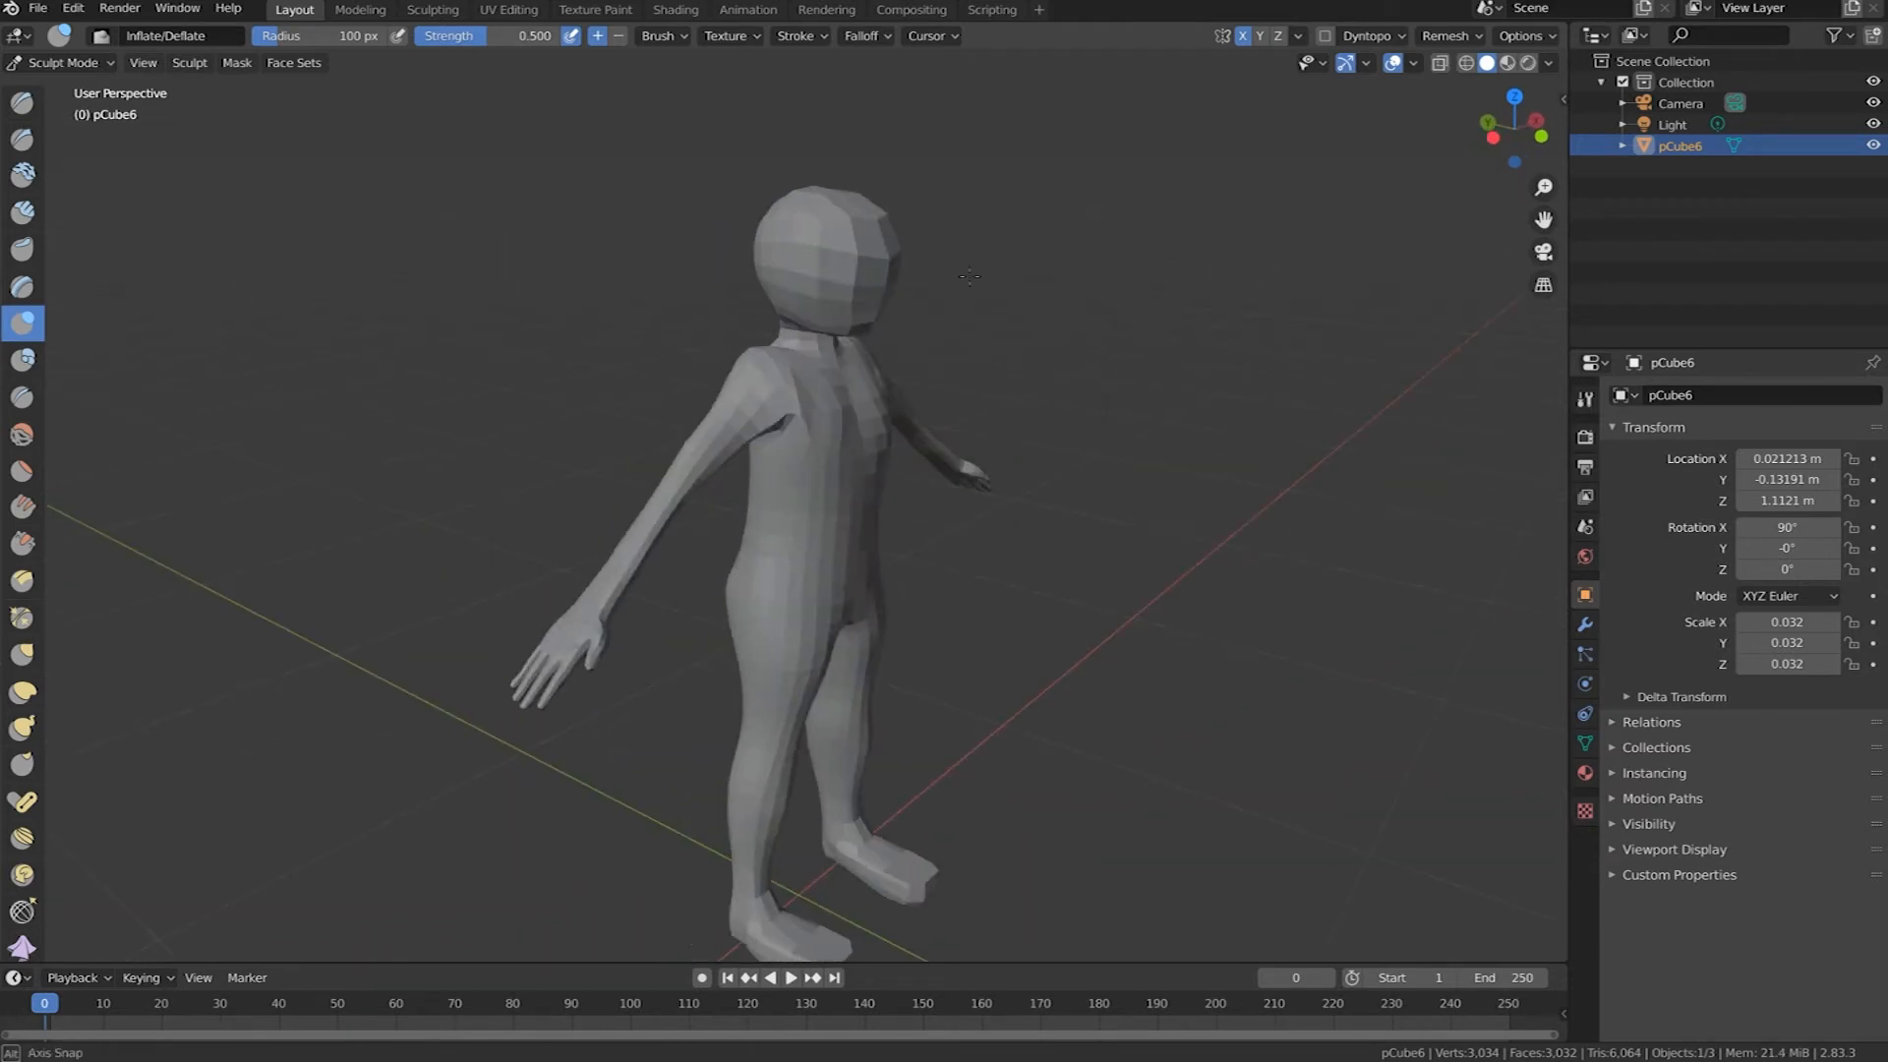
Step: Inflate the head further, enlarging the brush radius to 240 px for a broader, more even stroke
middle_click_drag(781, 271, 600, 258)
left_click_drag(700, 248, 714, 258)
middle_click_drag(767, 283, 974, 303)
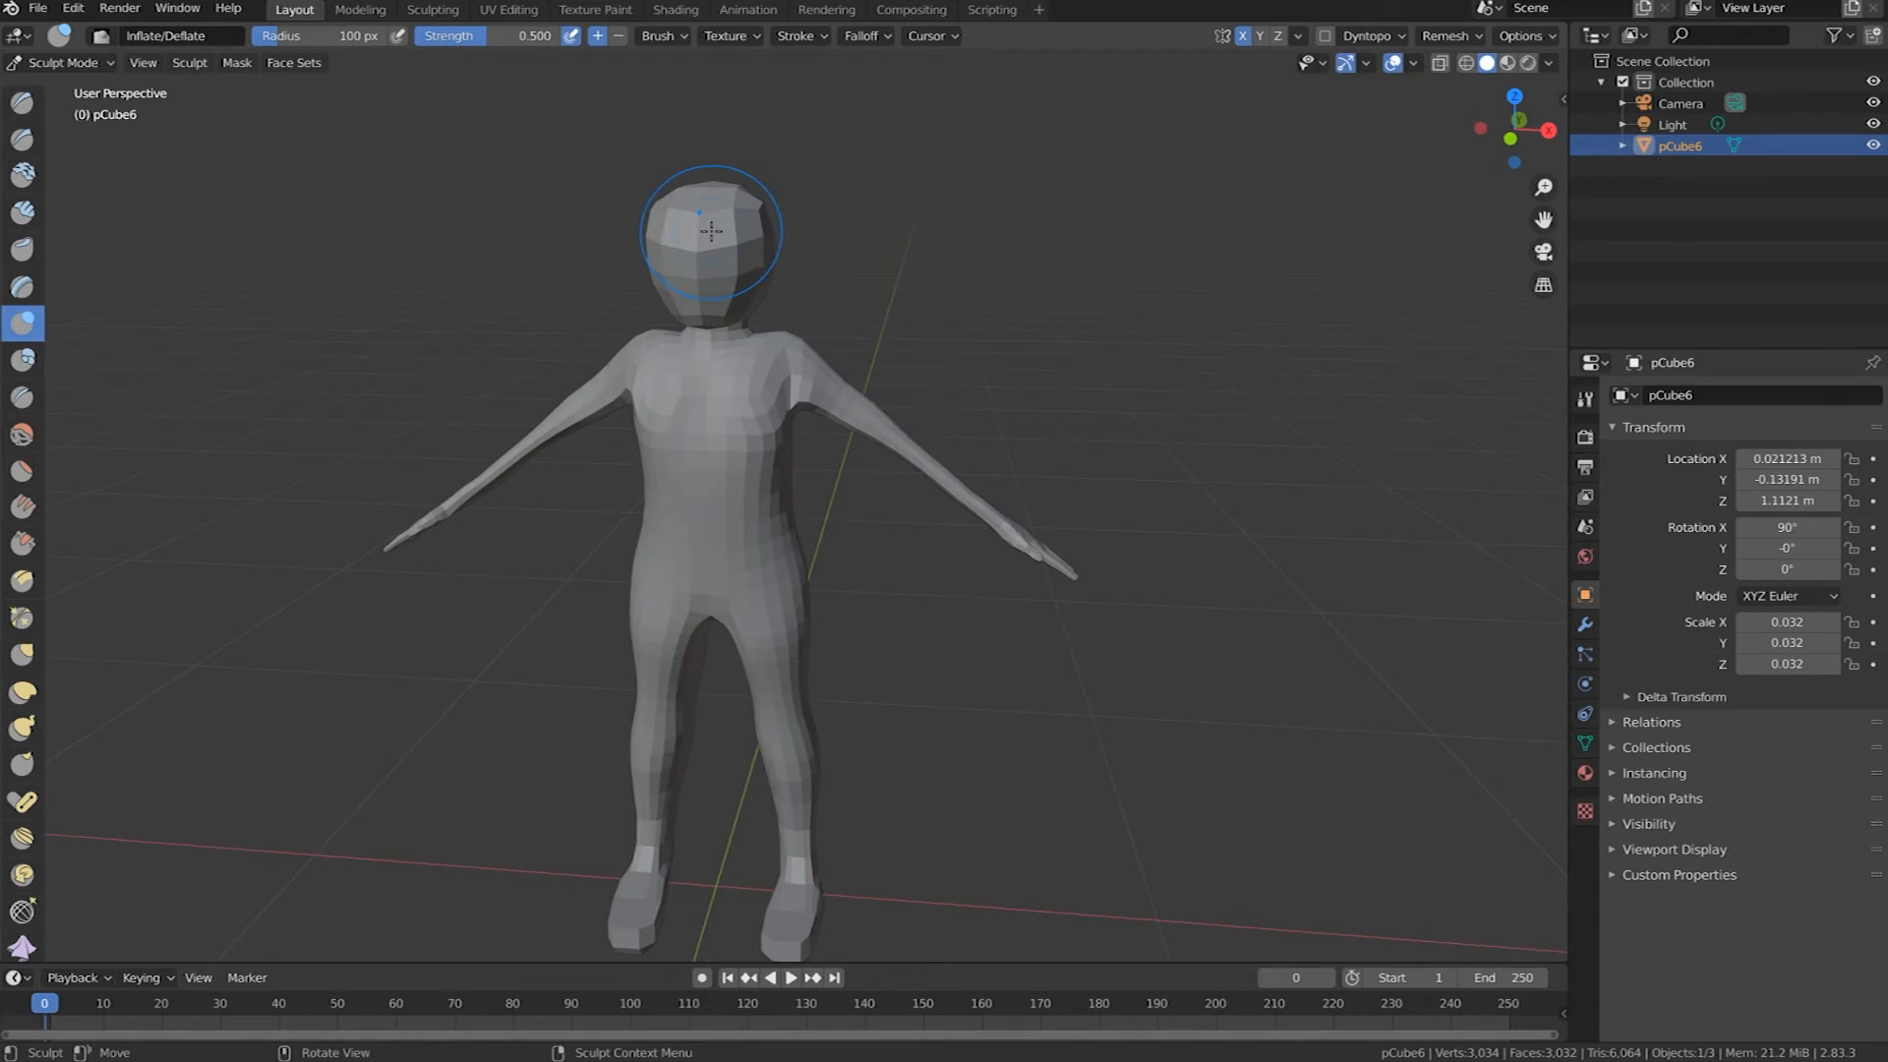
key("f")
left_click(812, 240)
left_click_drag(711, 197, 763, 258)
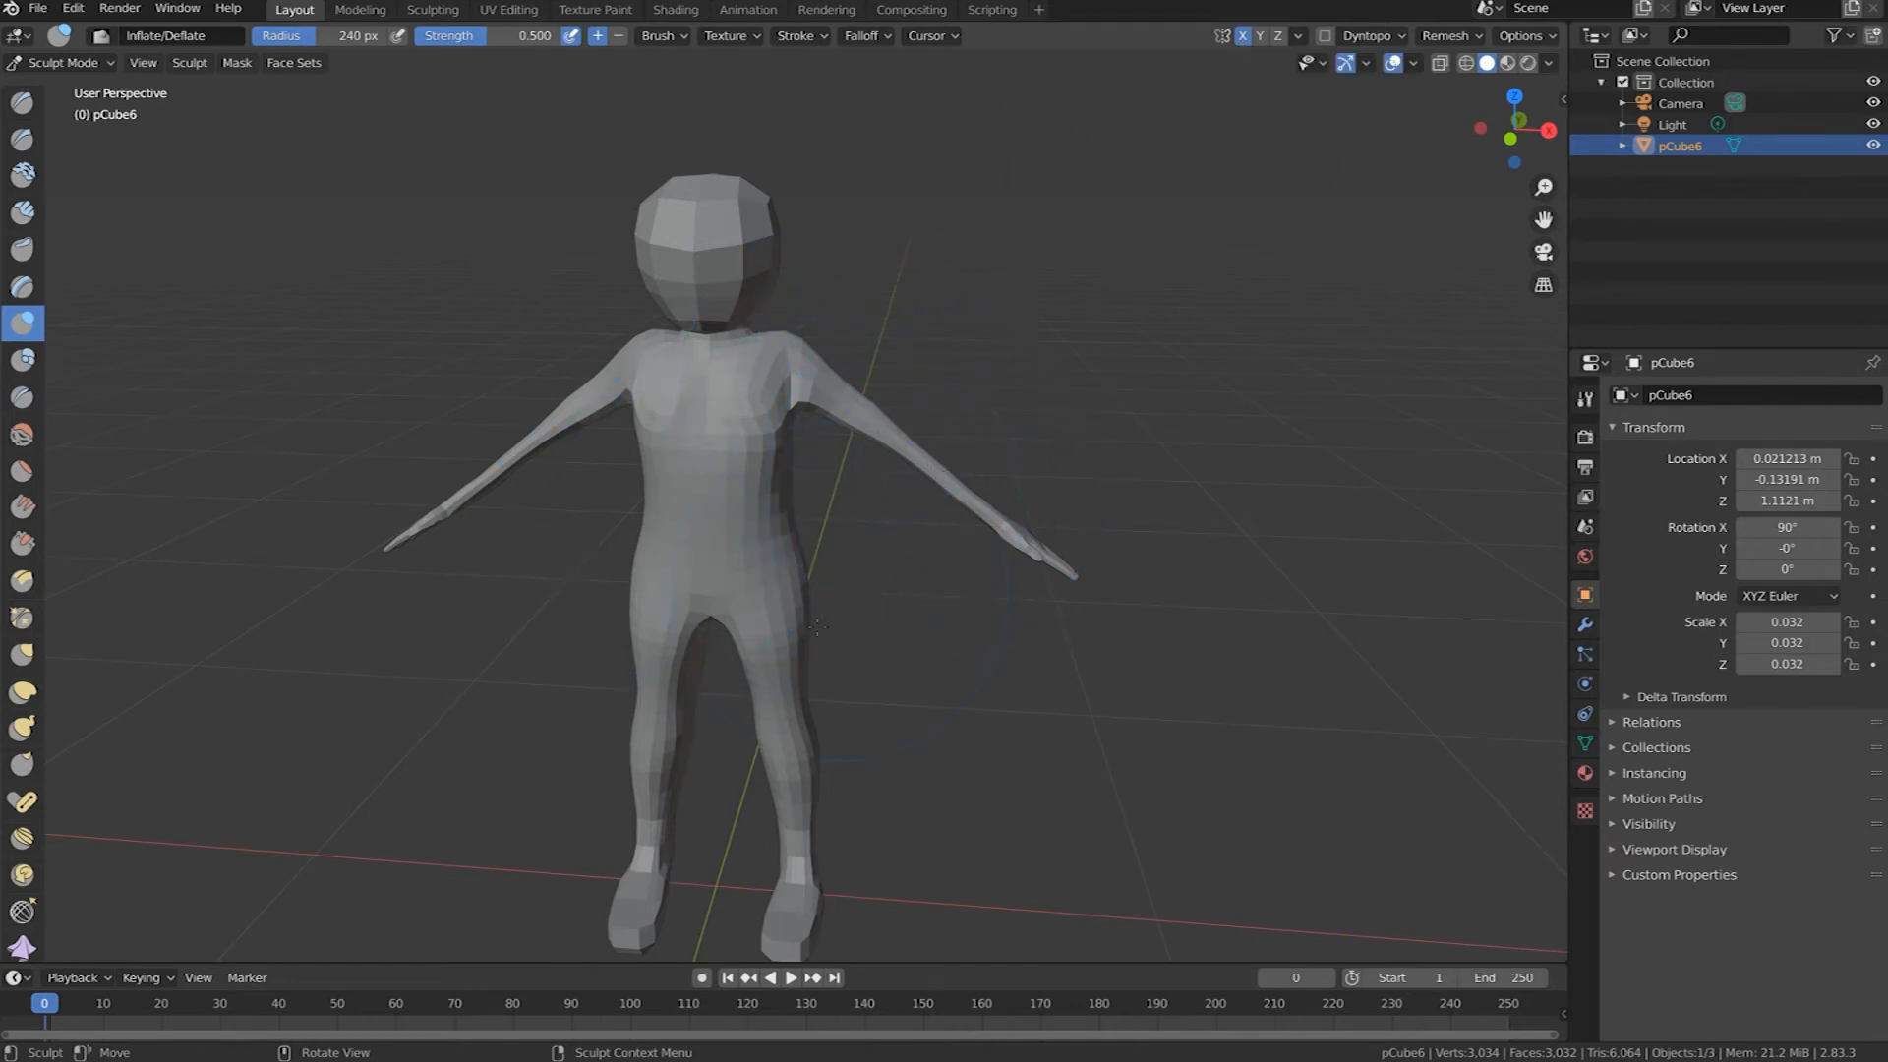
Step: Inflate the calves, hips and thighs with the 240 px Inflate/Deflate brush and undo the last stroke
mouse_move(837, 591)
middle_mouse_down()
mouse_move(599, 678)
mouse_move(782, 732)
middle_mouse_up()
mouse_move(783, 733)
left_mouse_down()
mouse_move(827, 727)
mouse_move(808, 628)
left_mouse_up()
left_click_drag(808, 776, 777, 796)
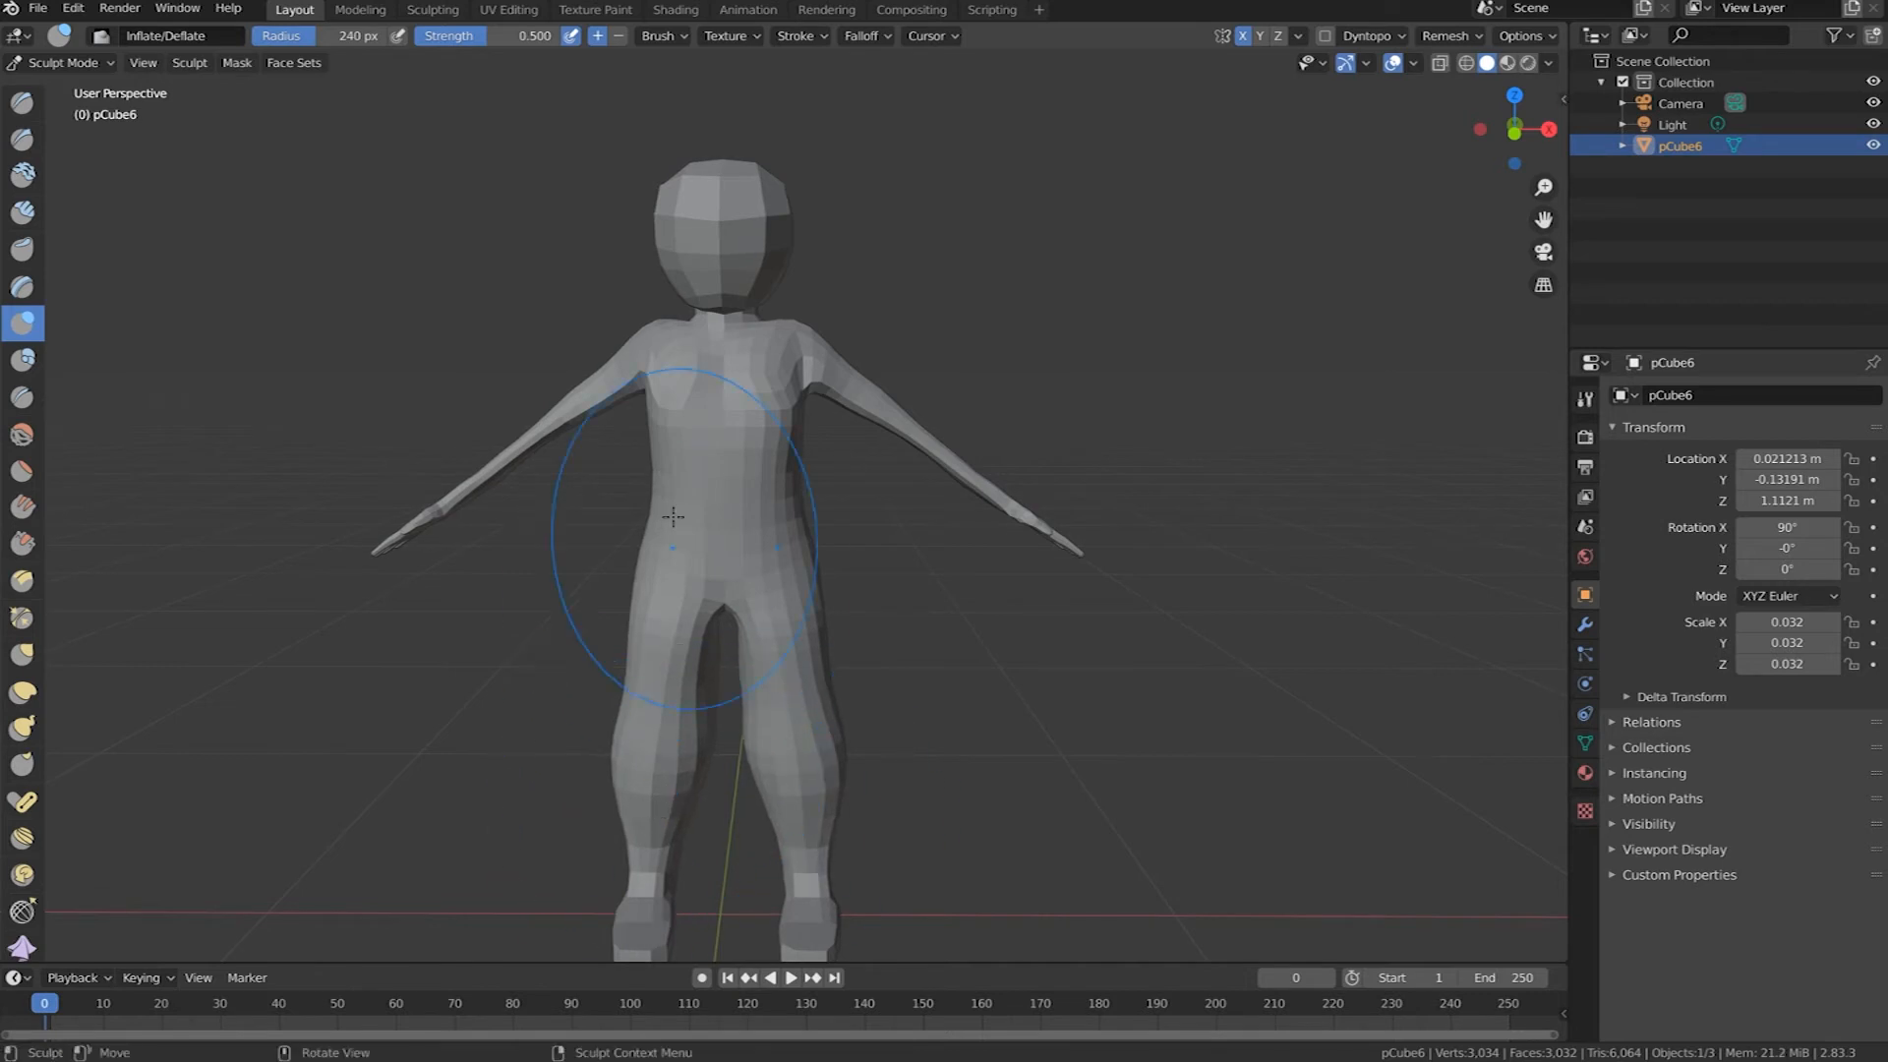
left_click_drag(659, 469, 654, 581)
middle_click_drag(654, 580, 585, 629)
mouse_move(675, 686)
middle_mouse_down()
mouse_move(876, 696)
mouse_move(632, 586)
middle_mouse_up()
left_click_drag(632, 586, 604, 629)
left_click_drag(629, 723, 627, 696)
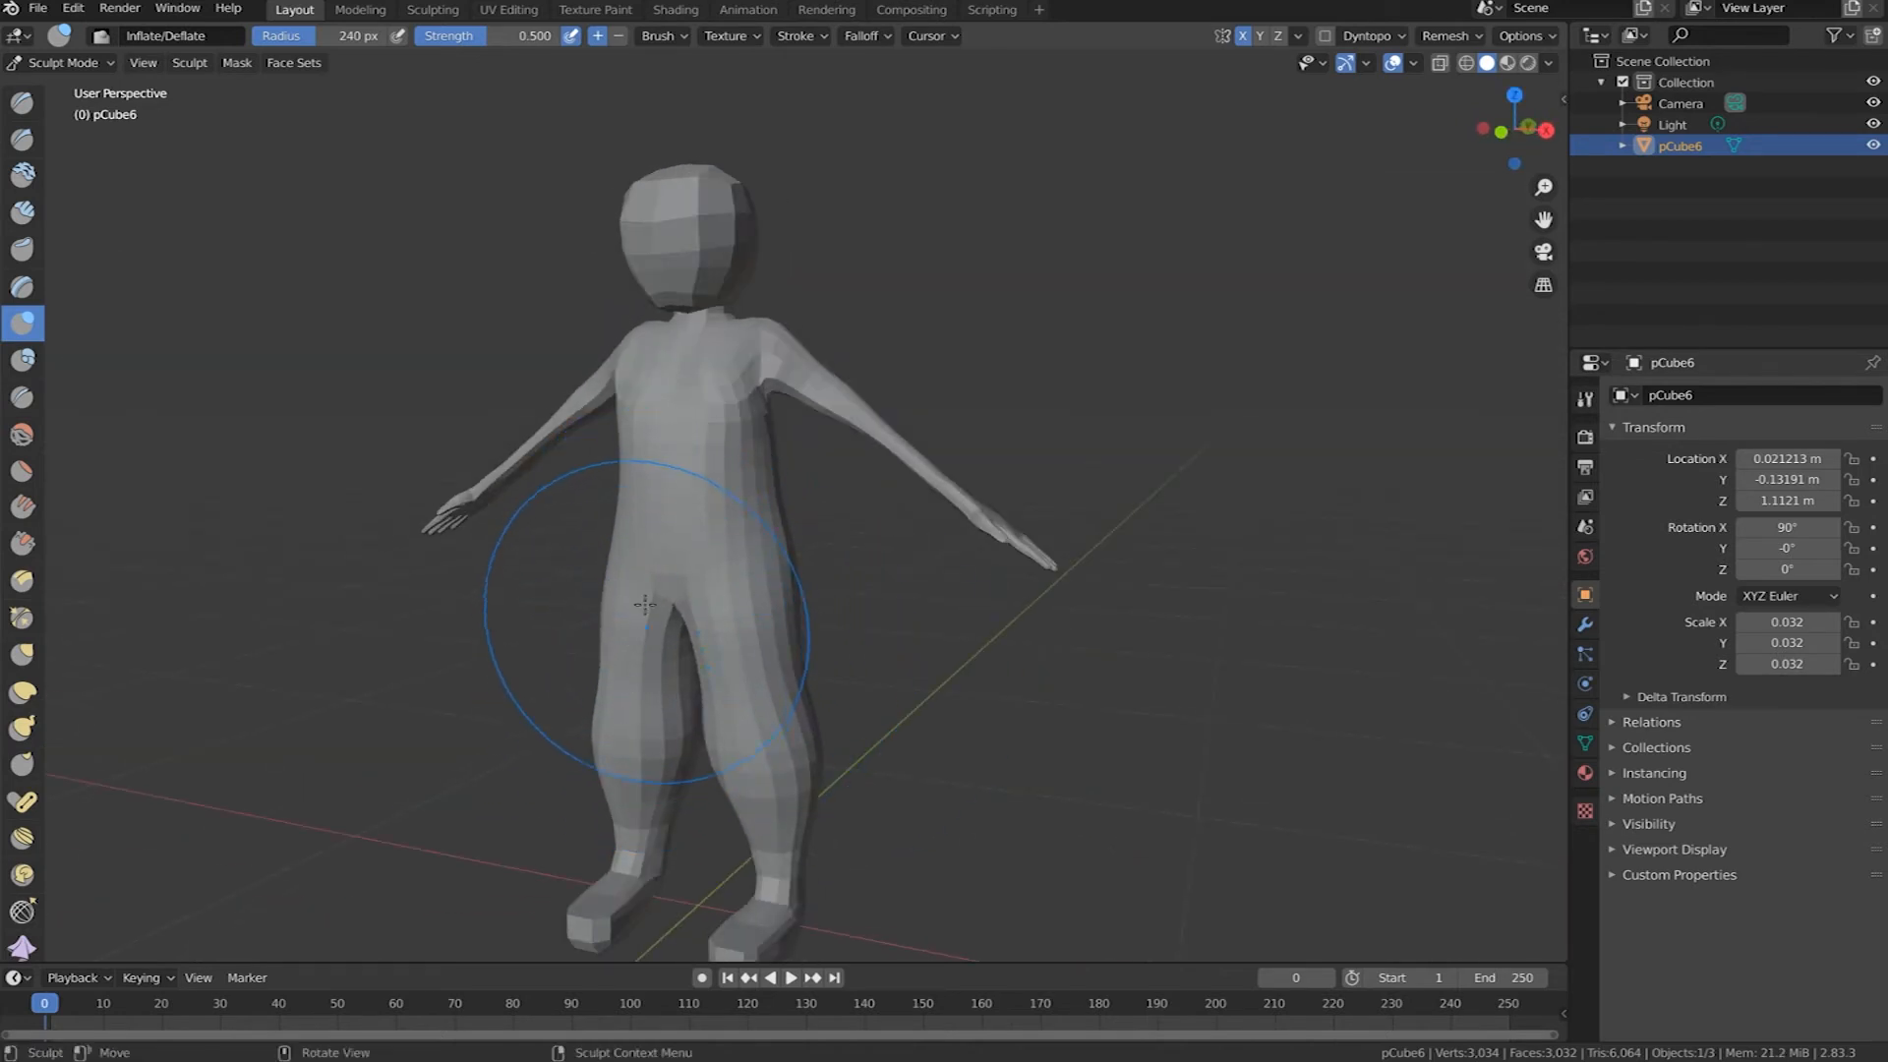
key("ctrl+z")
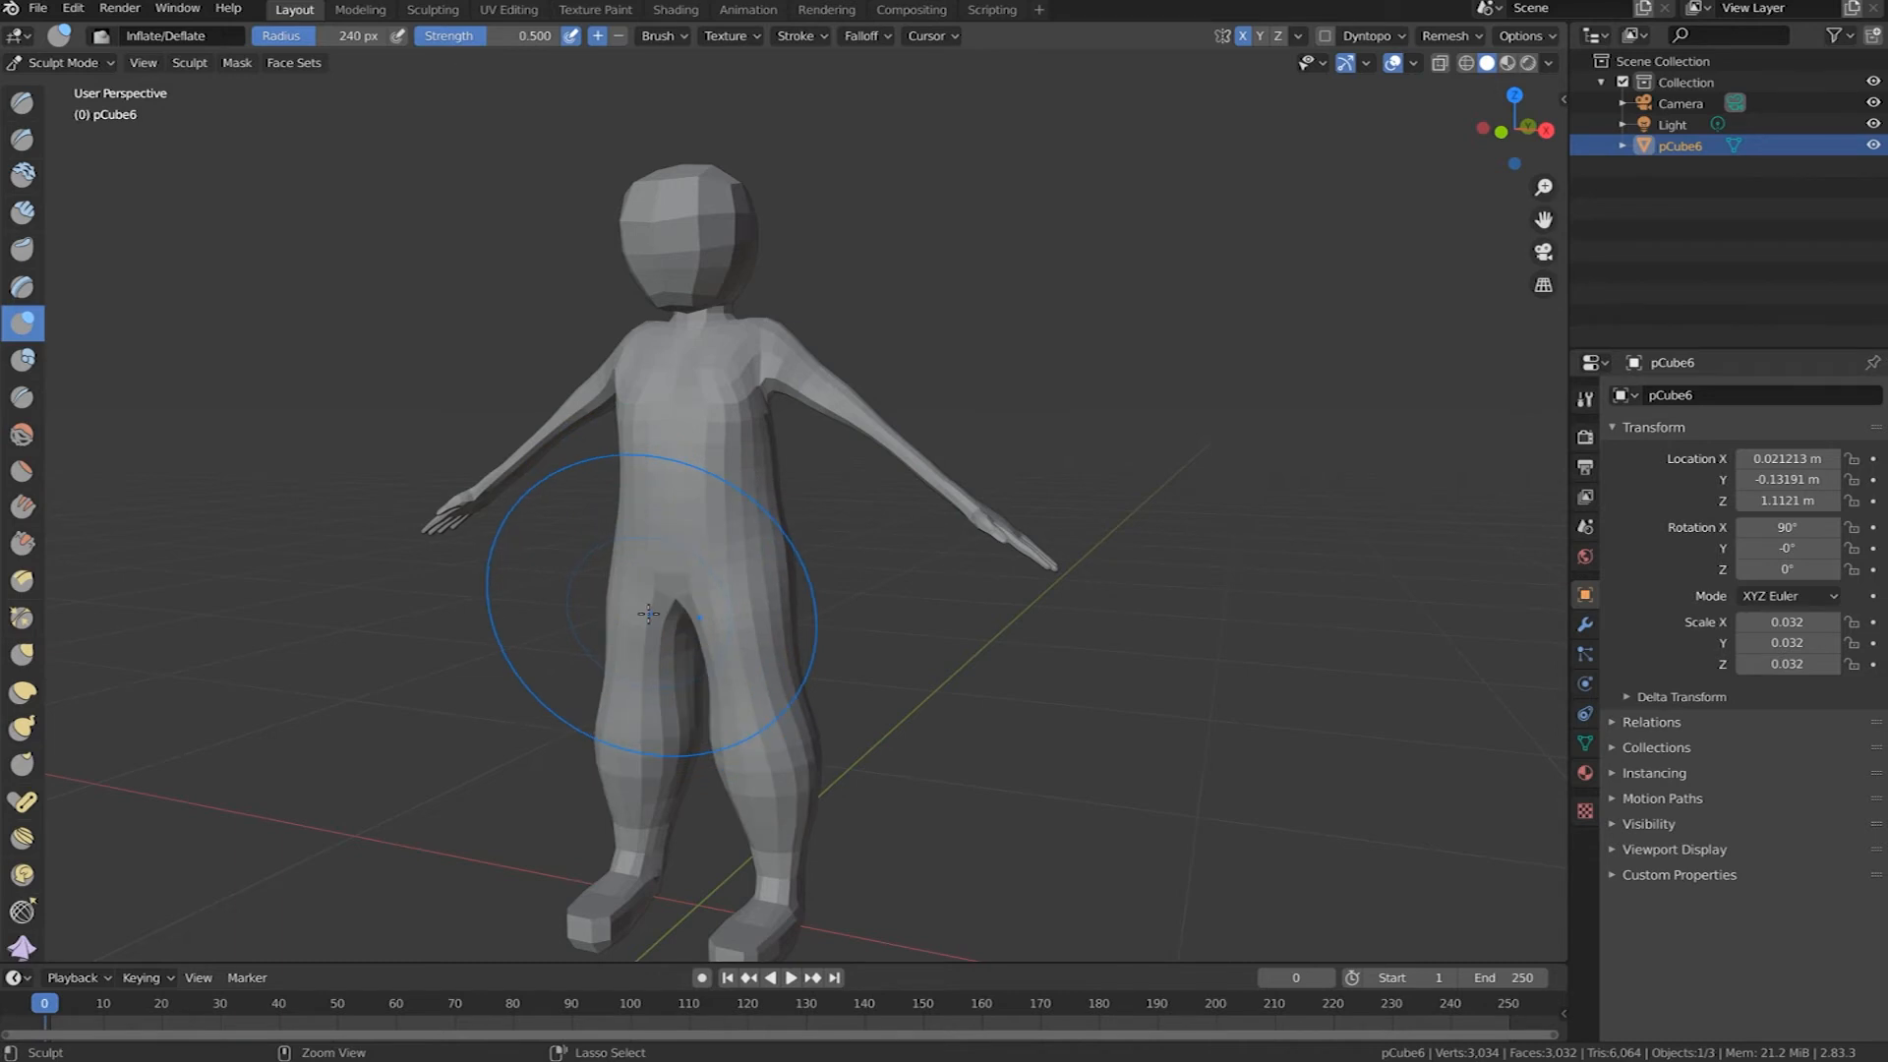
Step: Fill out the hips and thighs a little more with Inflate/Deflate and check the figure from all sides
middle_click_drag(815, 679, 627, 588)
mouse_move(561, 900)
middle_mouse_down()
mouse_move(704, 664)
mouse_move(737, 794)
mouse_move(738, 777)
middle_mouse_up()
middle_click_drag(959, 777, 925, 758)
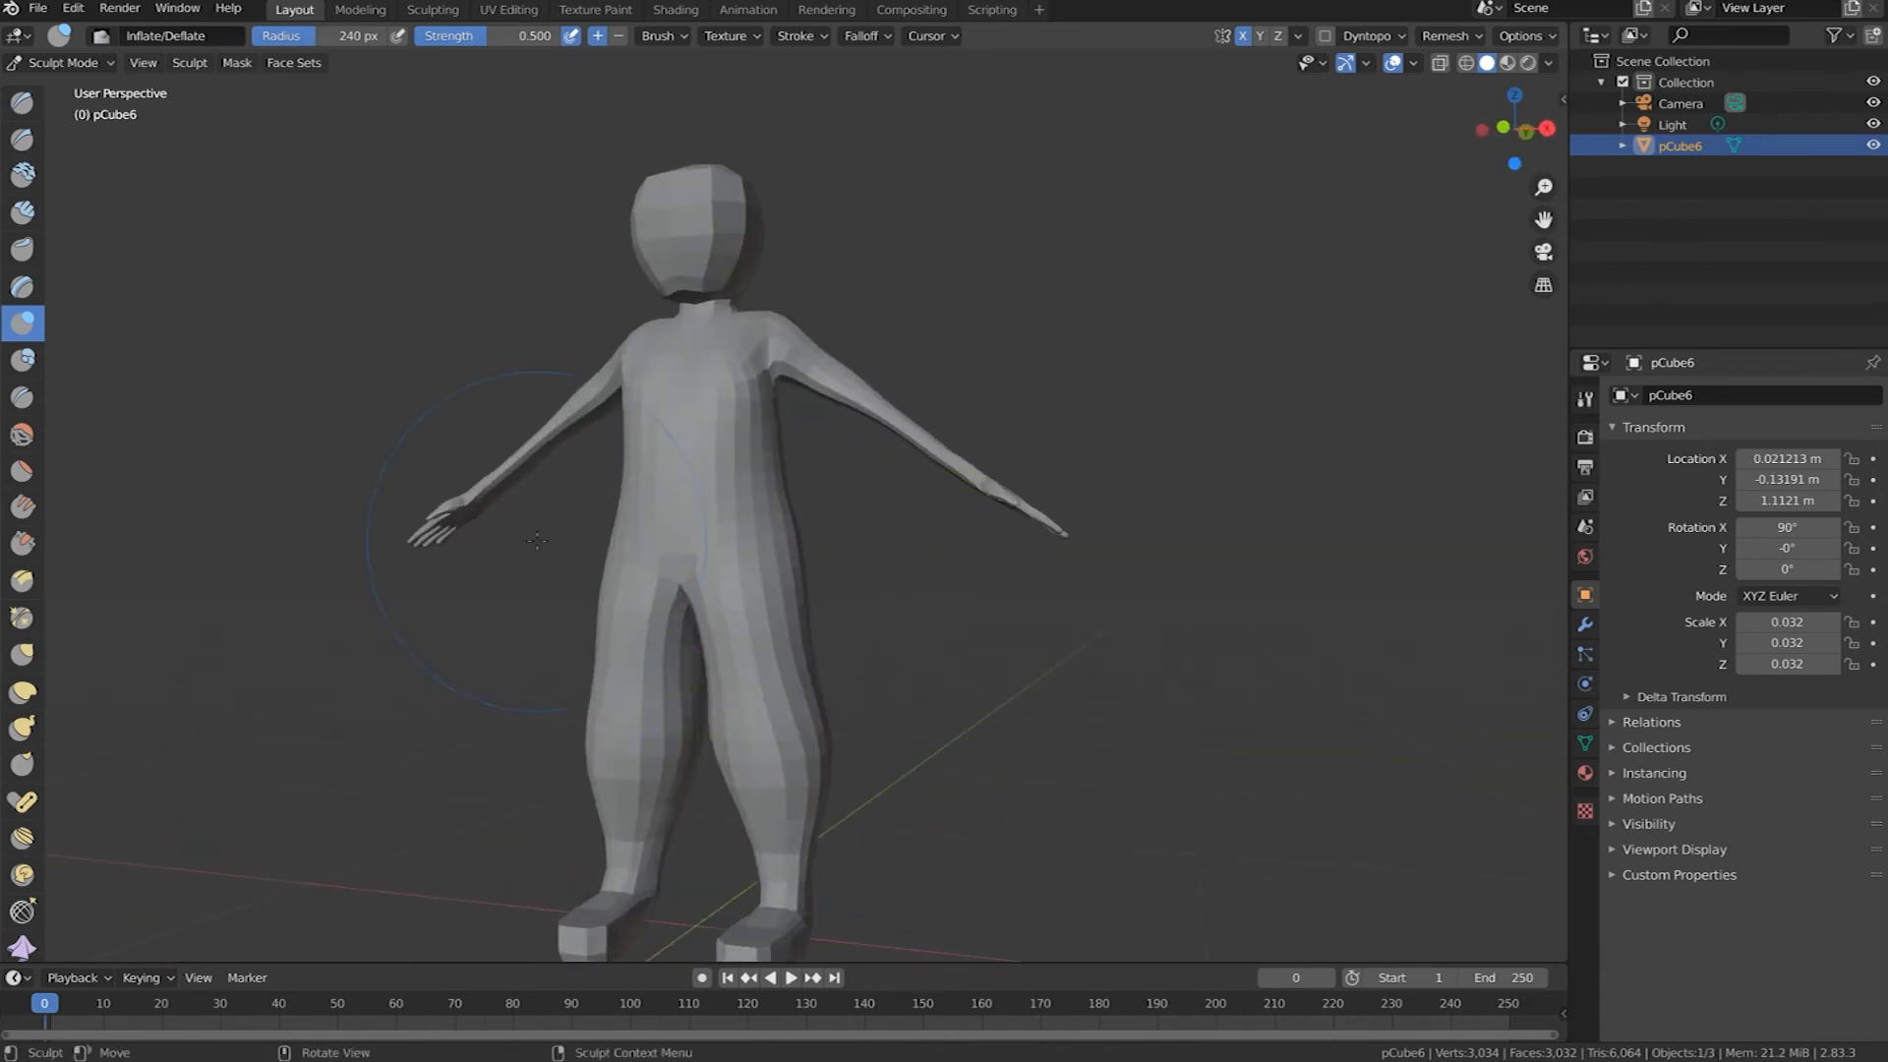
mouse_move(733, 521)
middle_mouse_down()
mouse_move(750, 629)
mouse_move(659, 639)
mouse_move(570, 695)
mouse_move(737, 671)
mouse_move(675, 695)
middle_mouse_up()
mouse_move(787, 477)
middle_mouse_down()
mouse_move(800, 517)
mouse_move(738, 452)
middle_mouse_up()
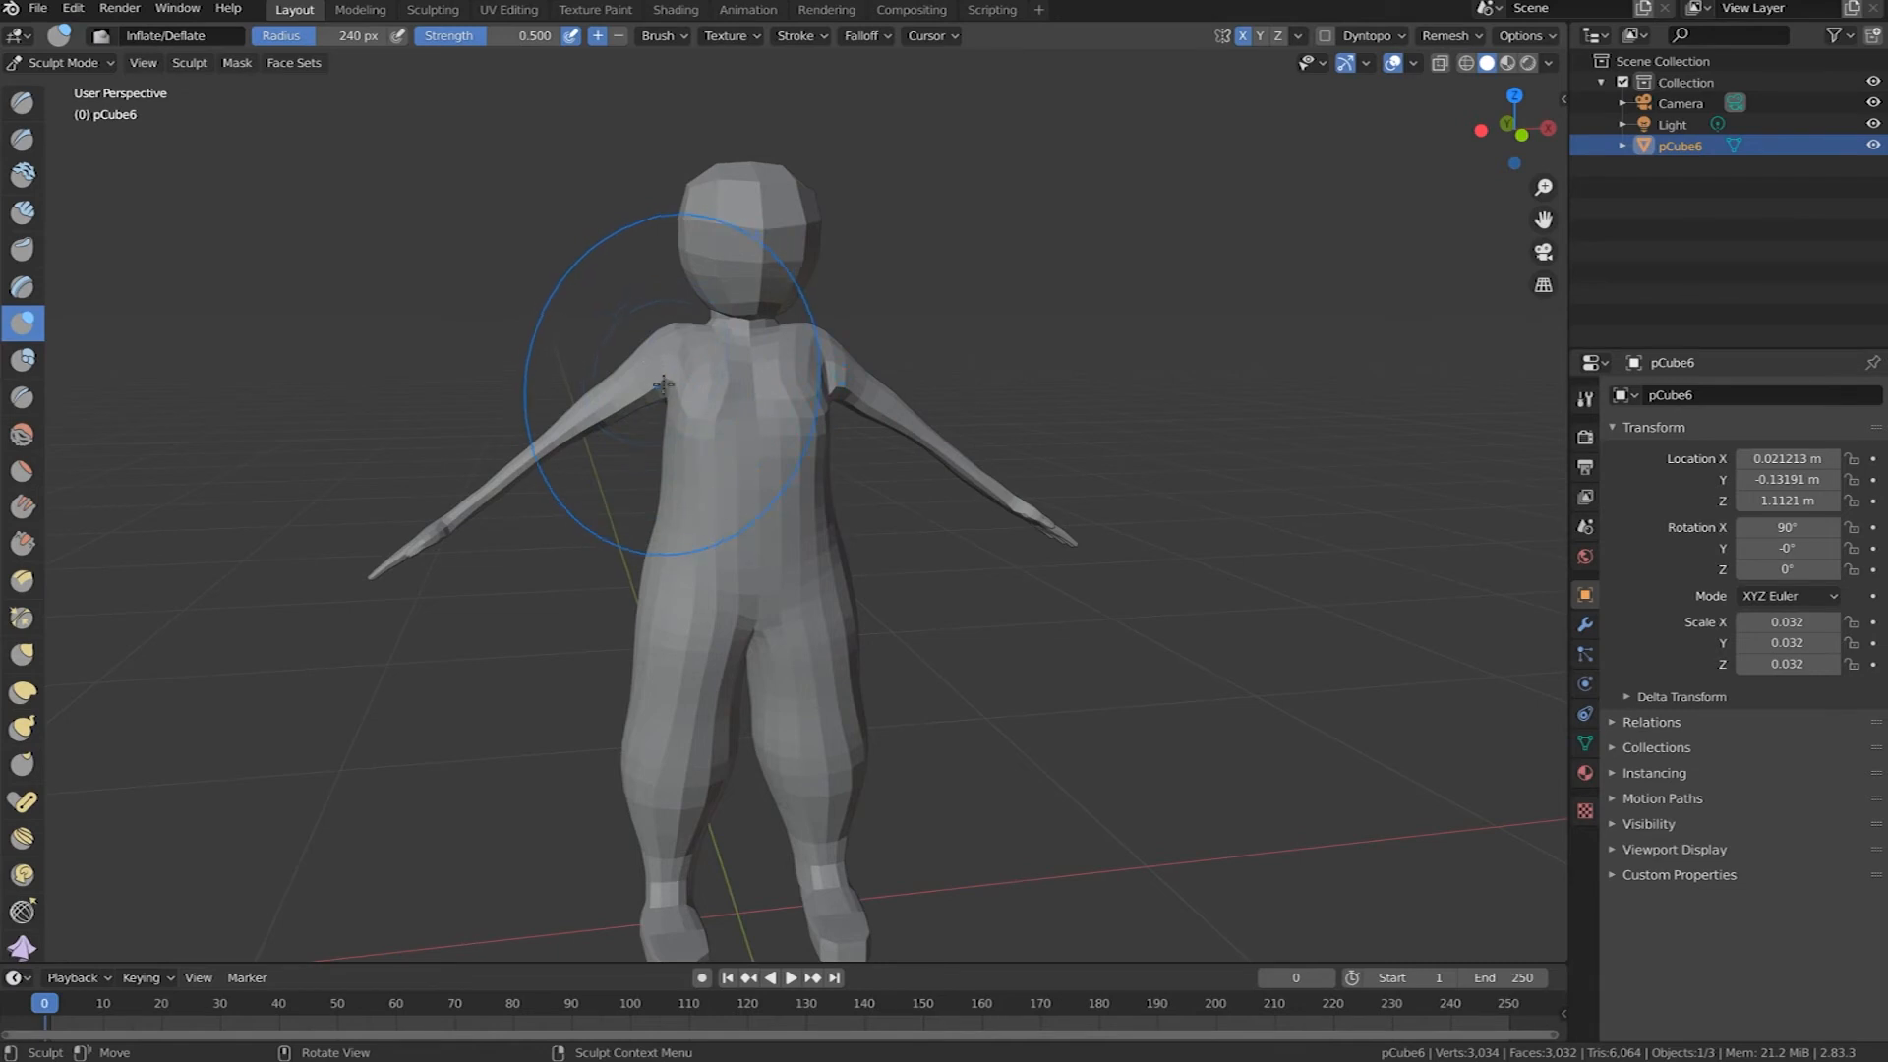
middle_click_drag(669, 393, 742, 539)
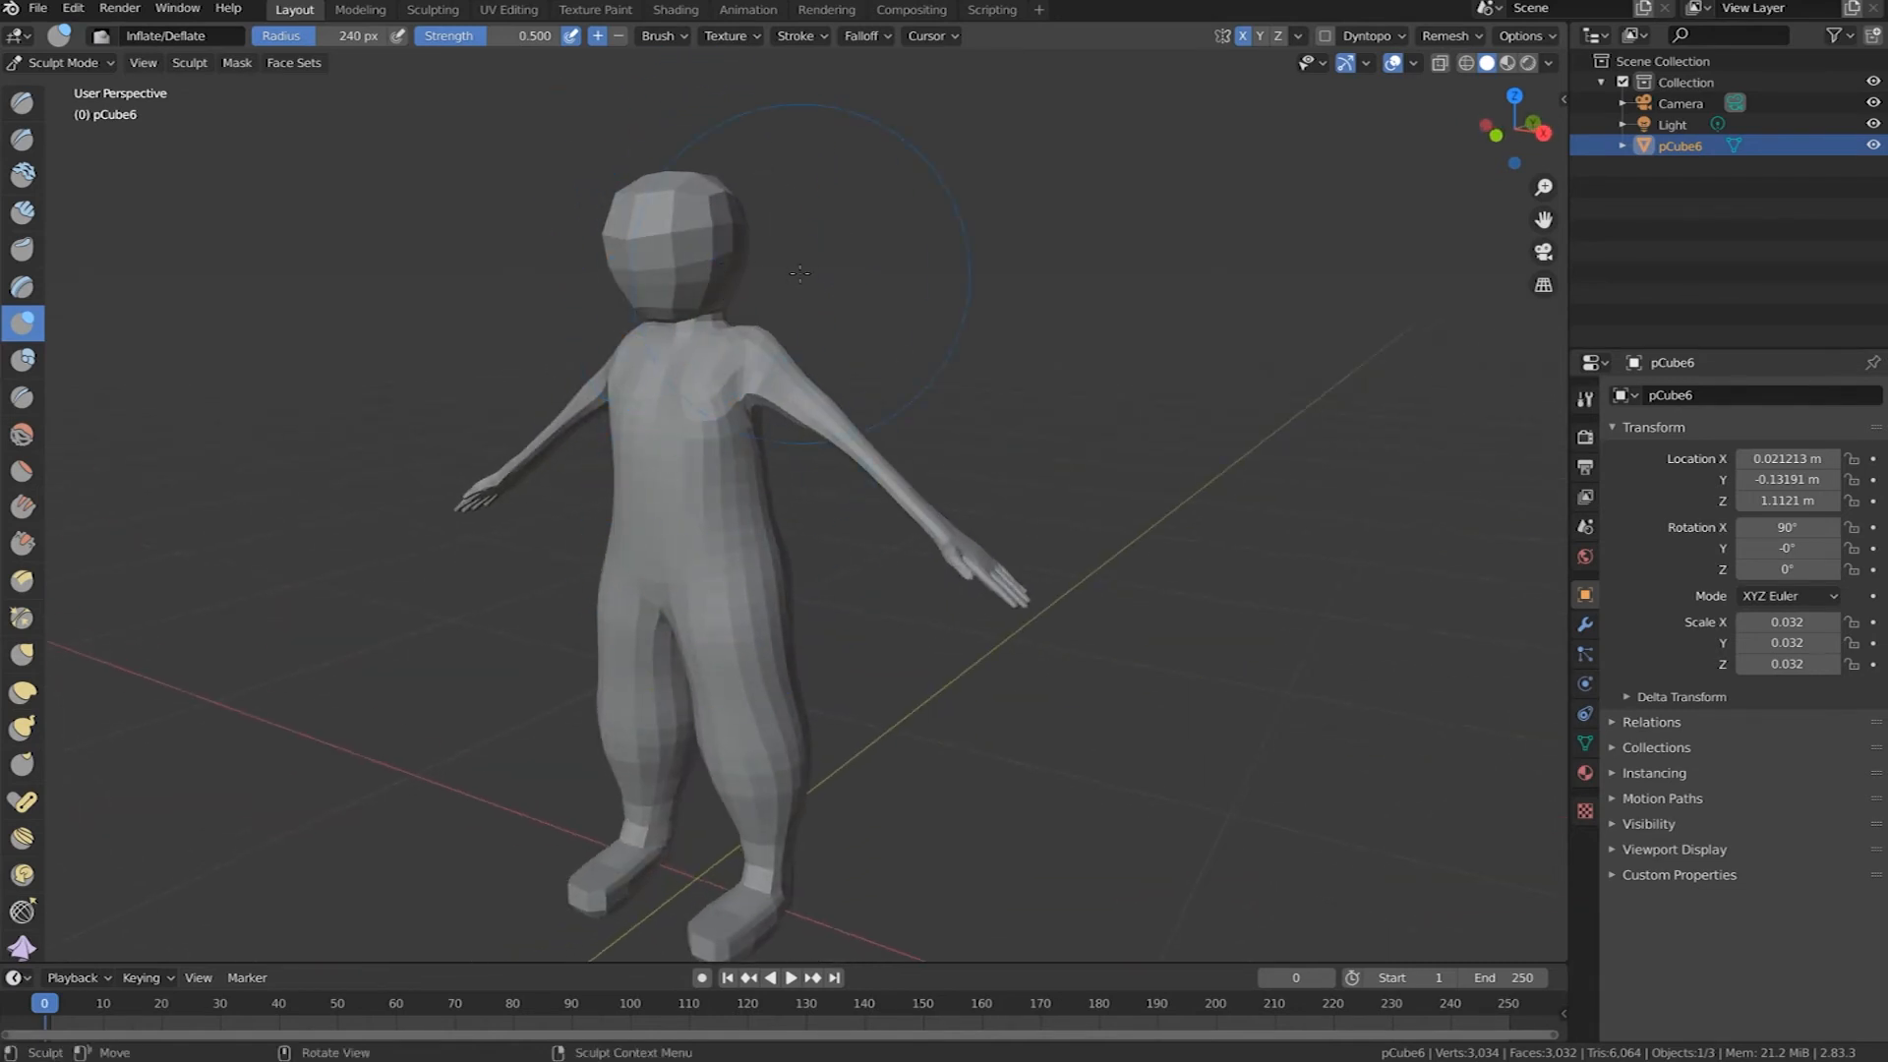
middle_click_drag(780, 285, 261, 109)
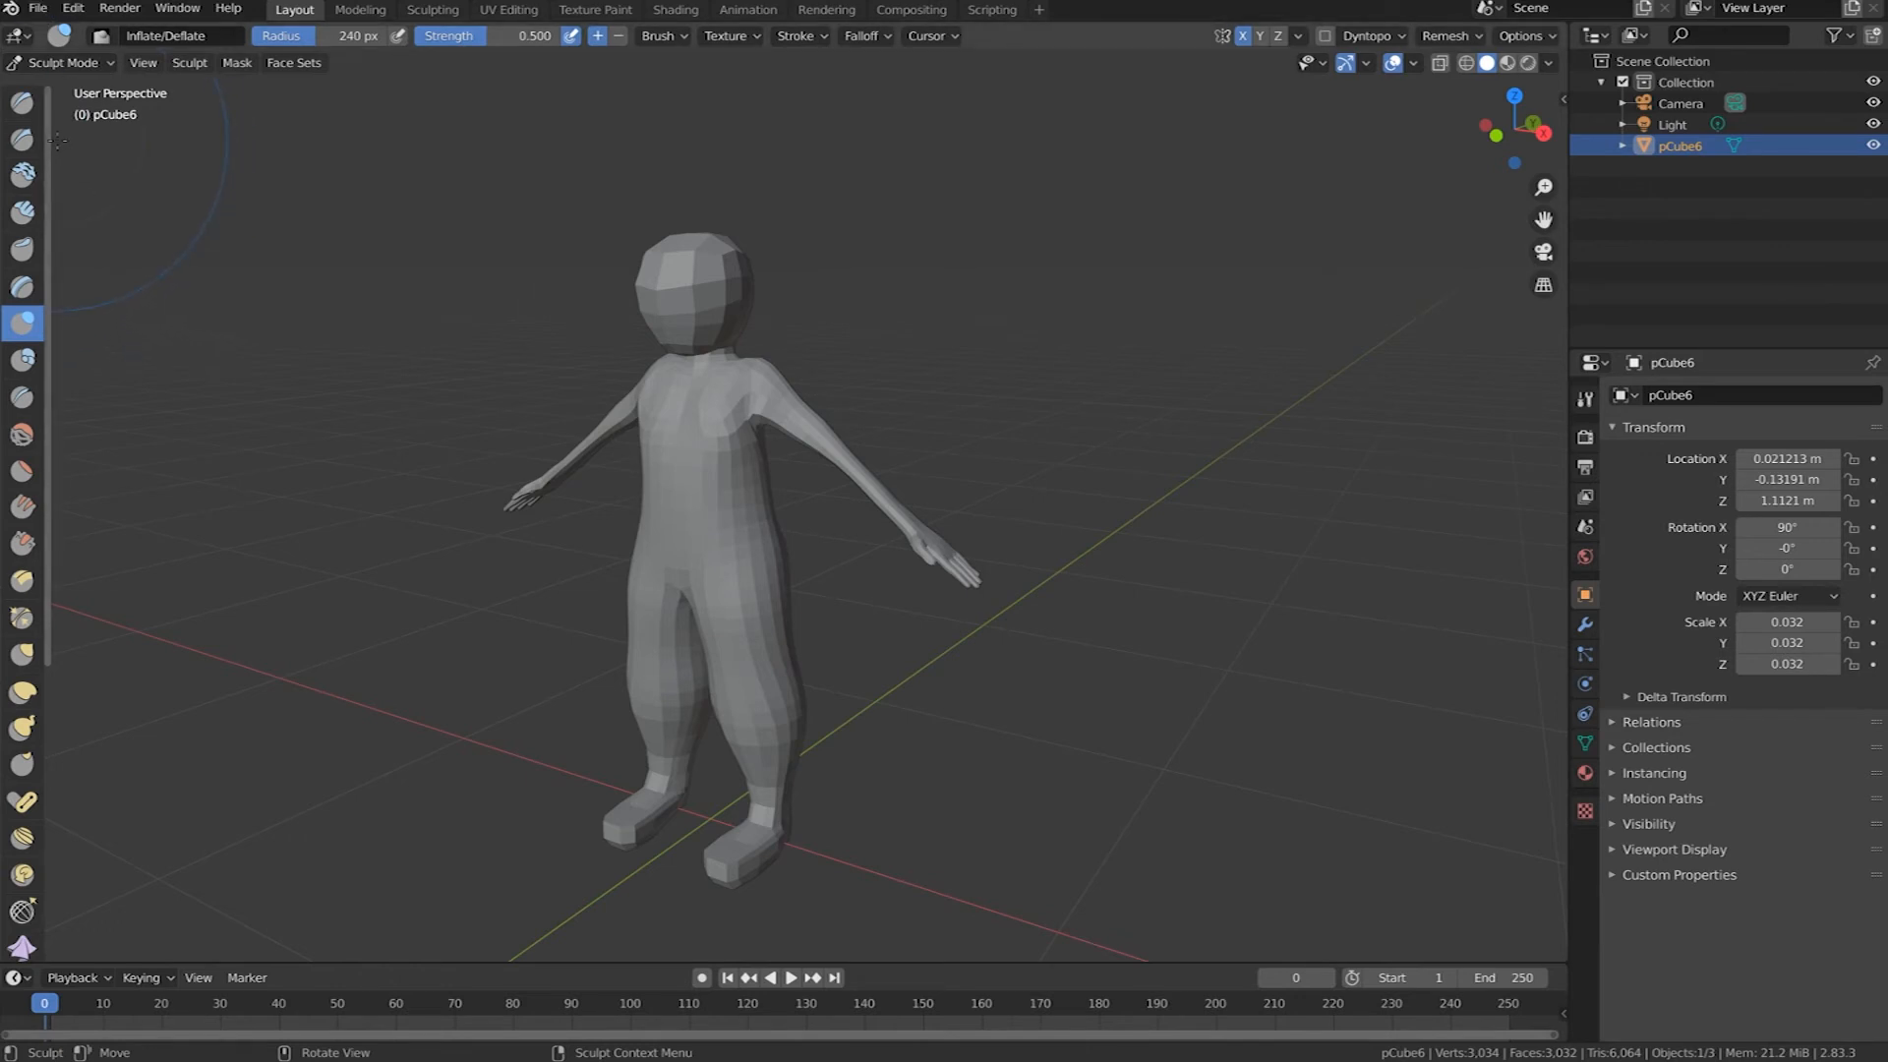
Step: Return to Object Mode and export the character as FBX to D:\blender\ under the name larry5.fbx
left_click(62, 59)
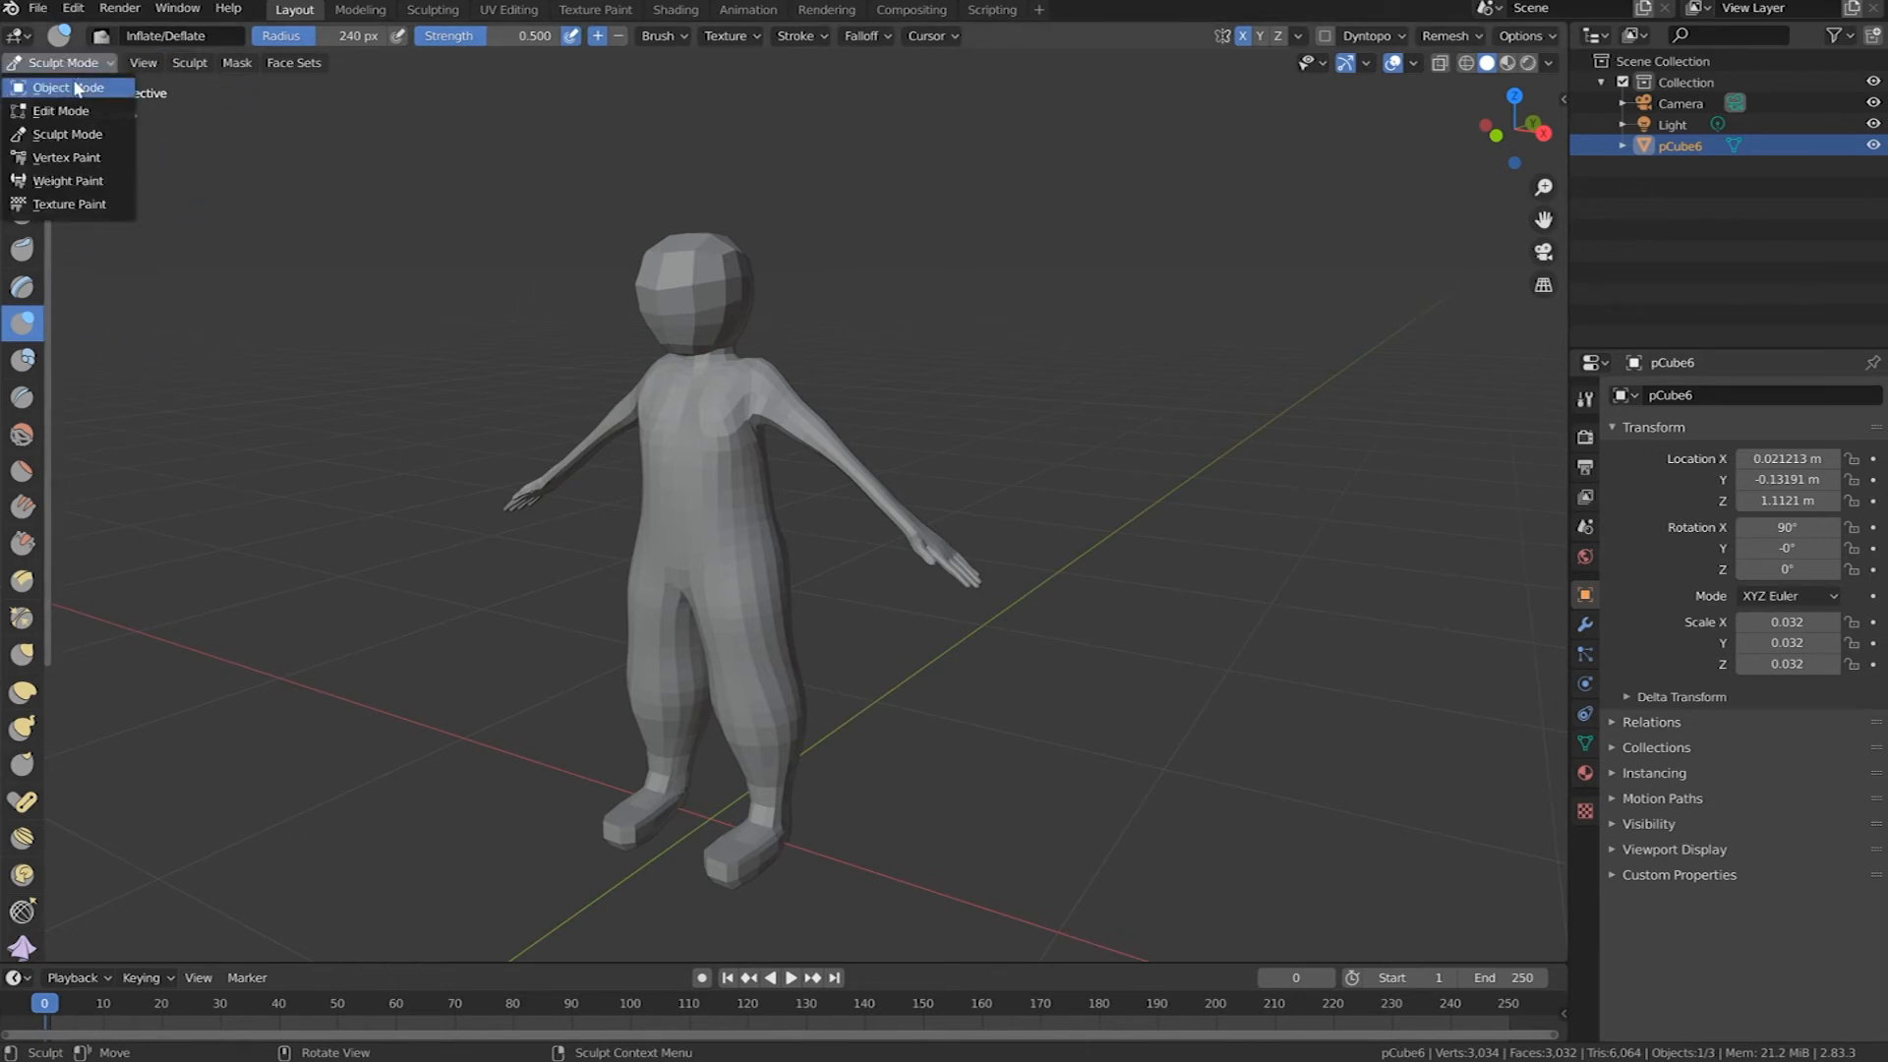
left_click(77, 86)
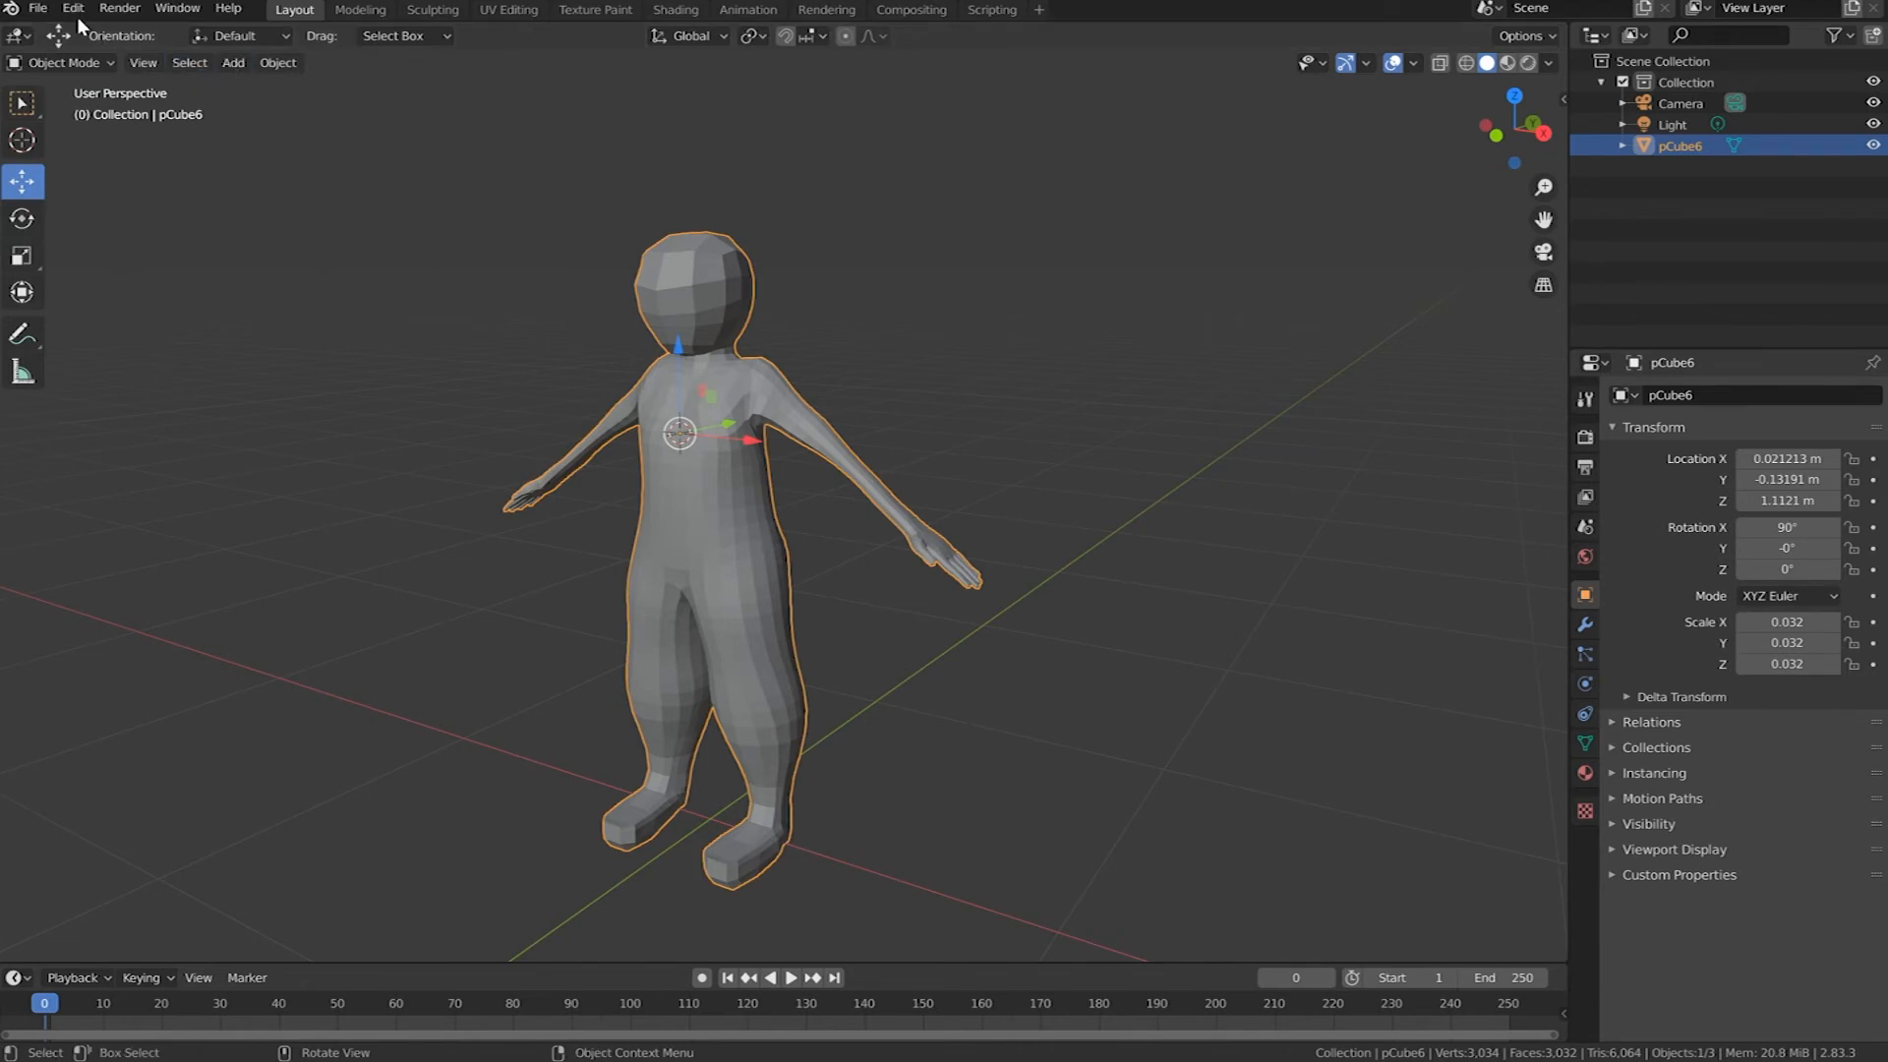
left_click(40, 10)
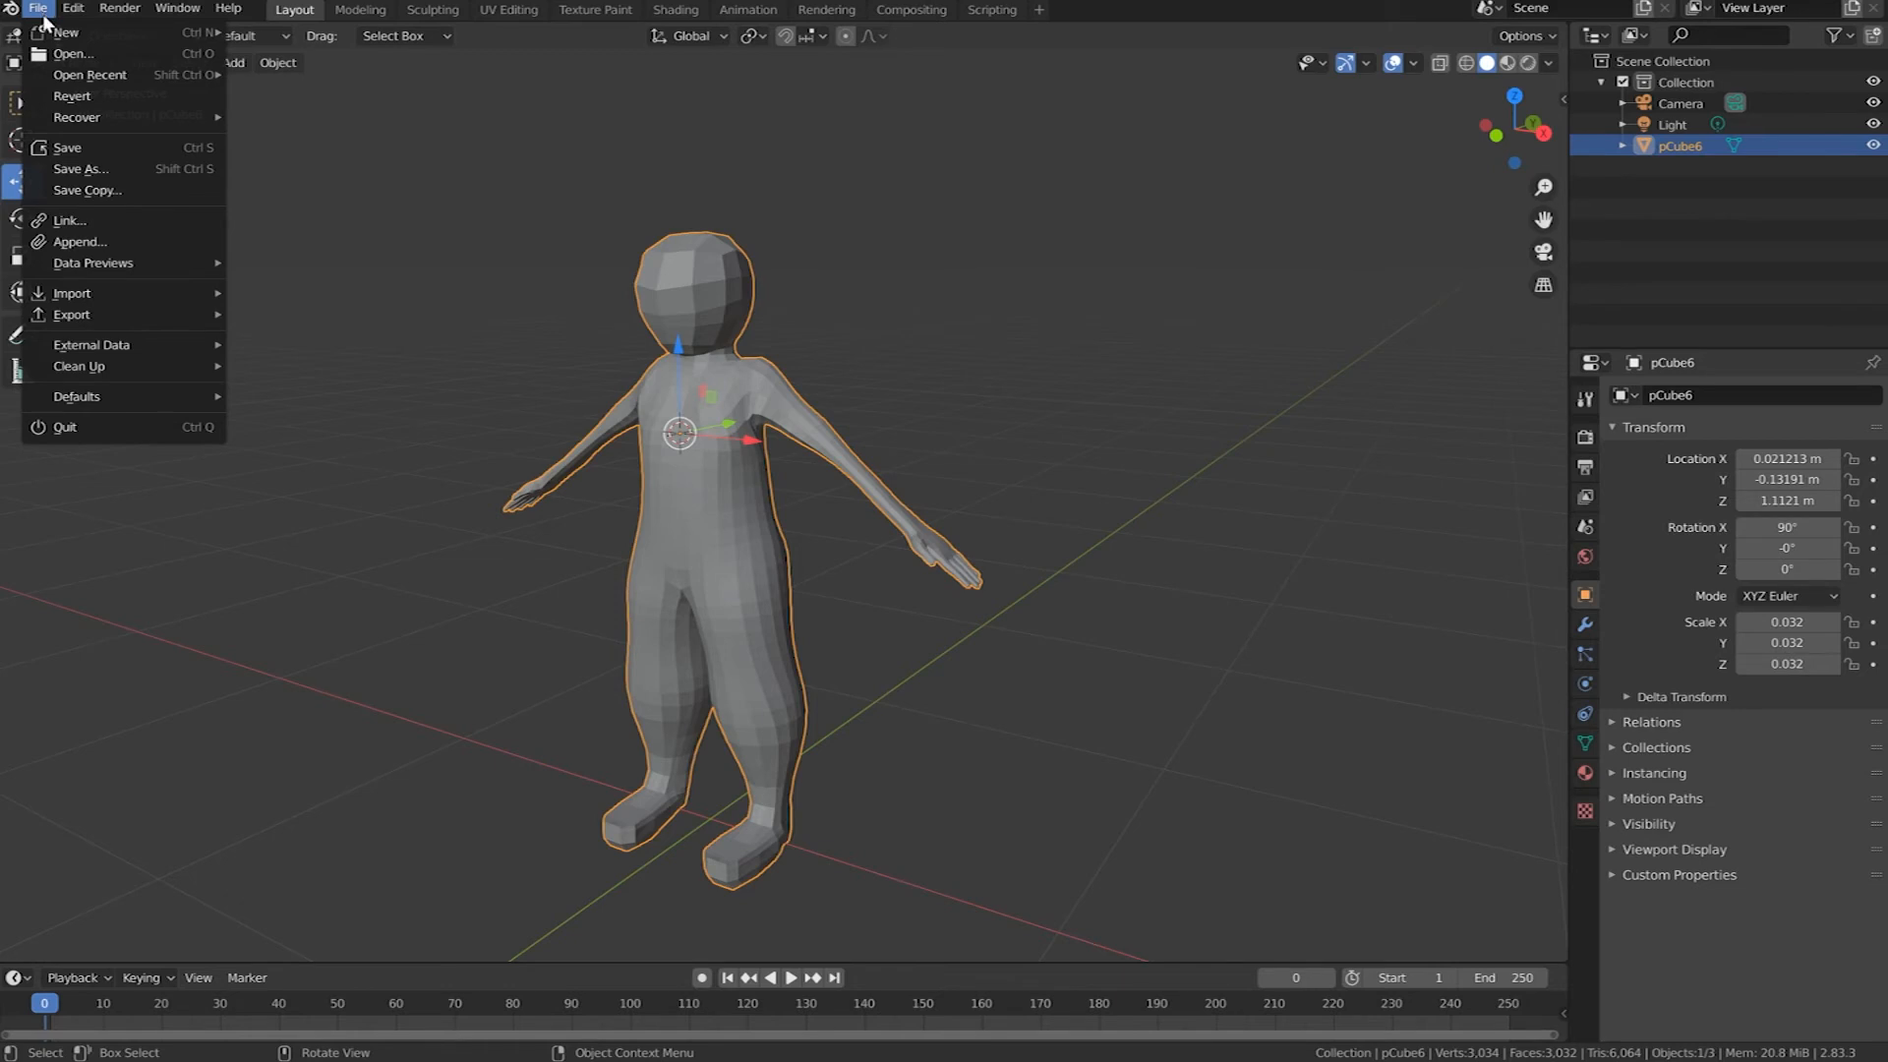
mouse_move(92, 316)
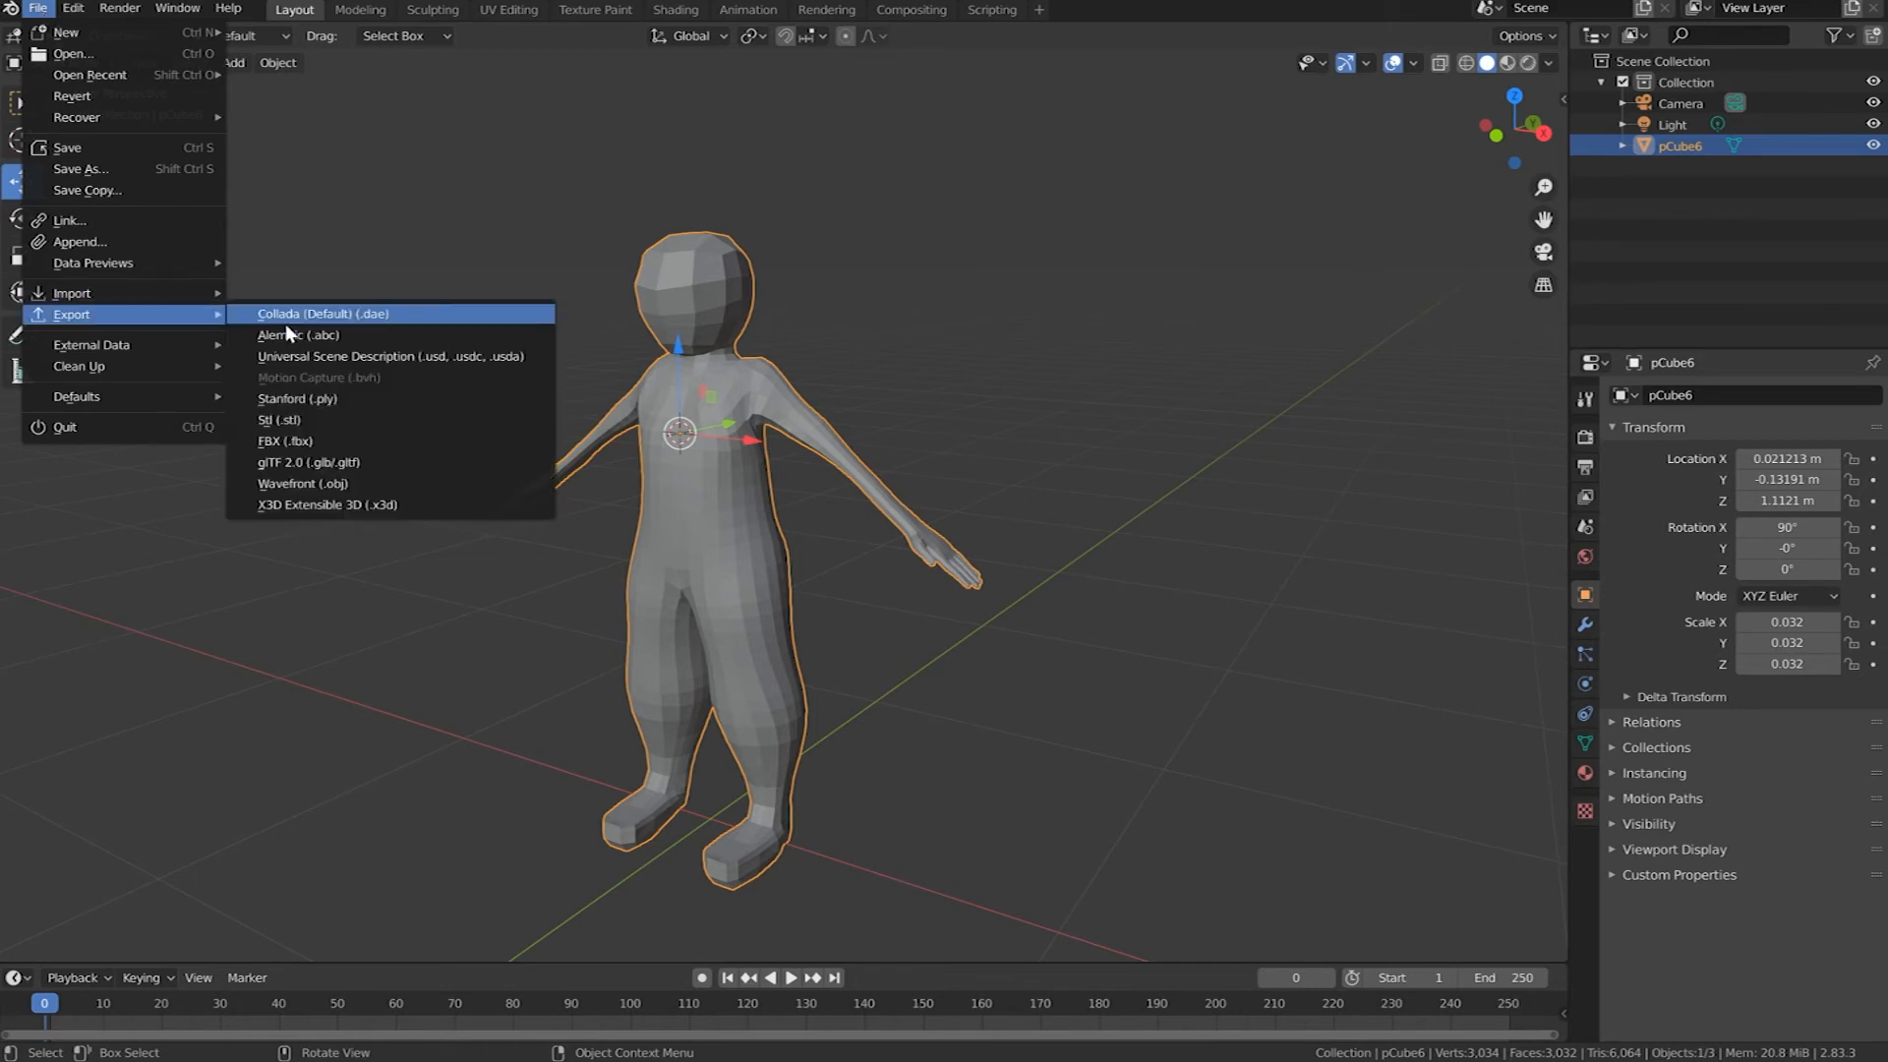
left_click(317, 442)
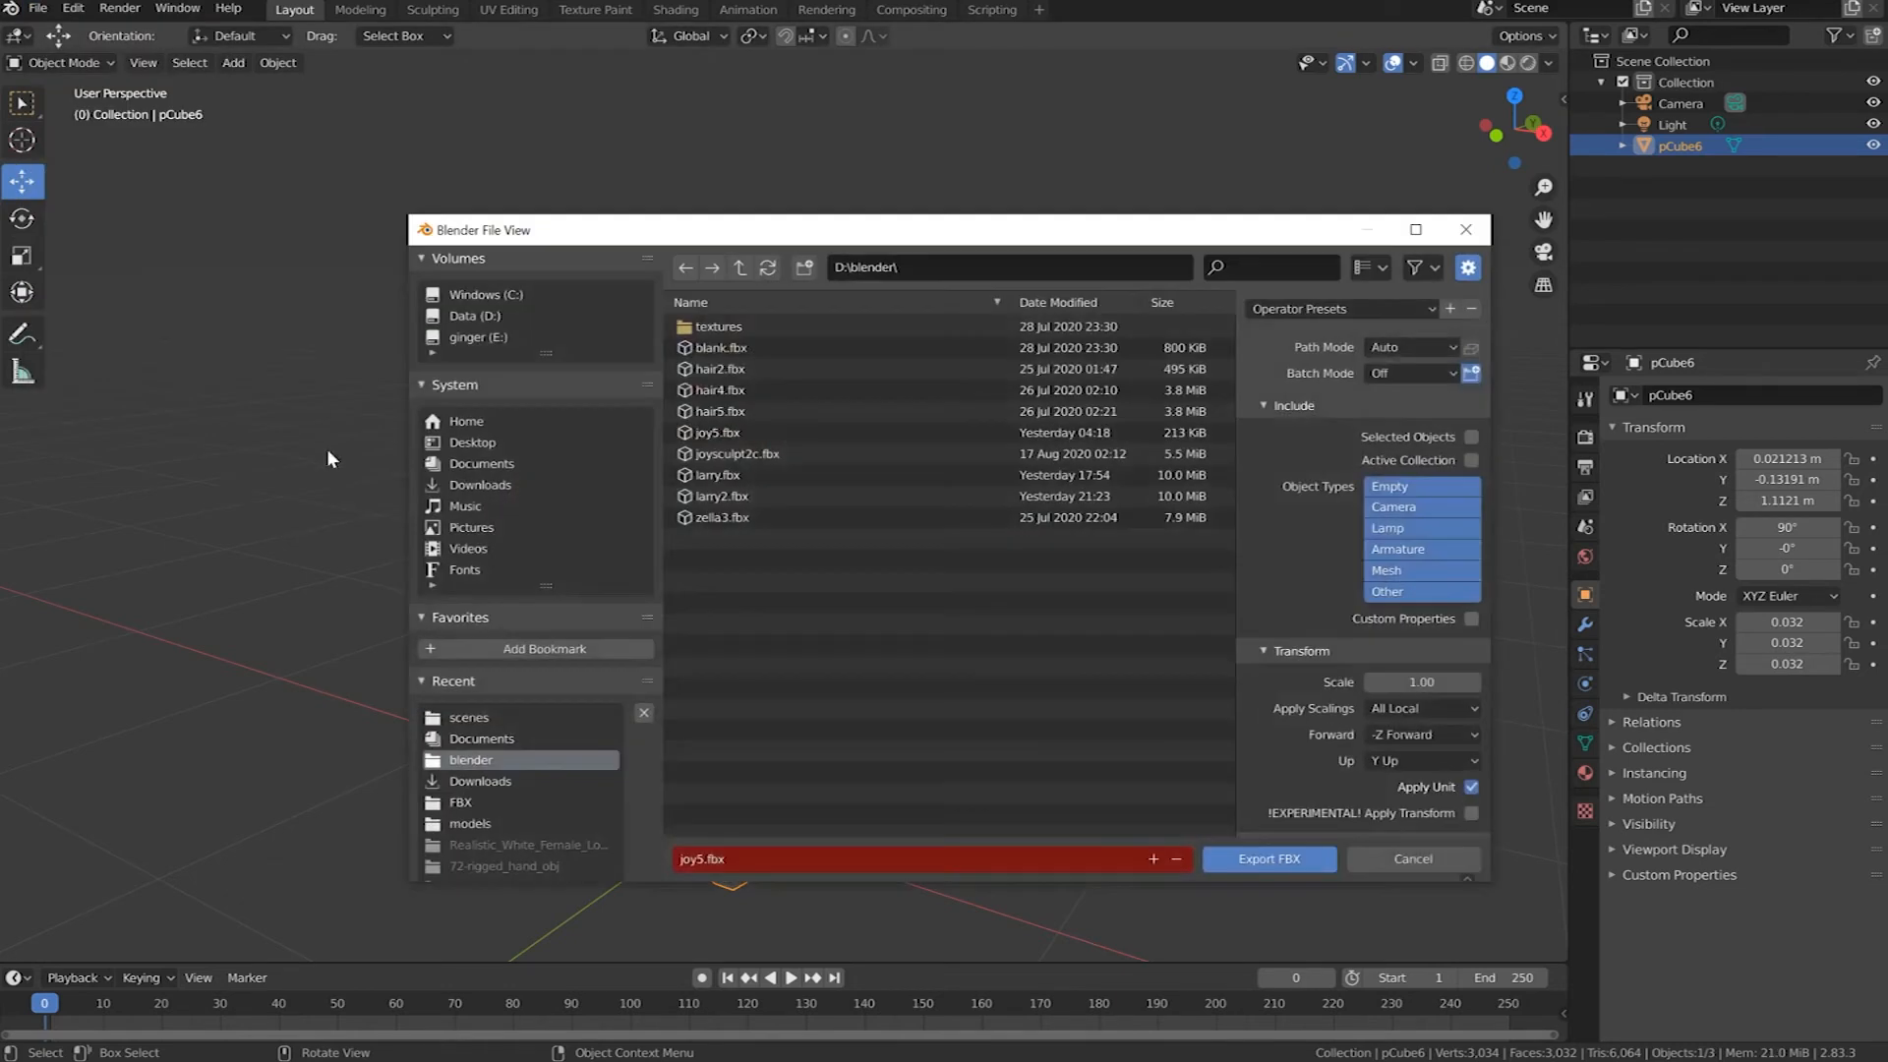
left_click(752, 864)
key("BackSpace")
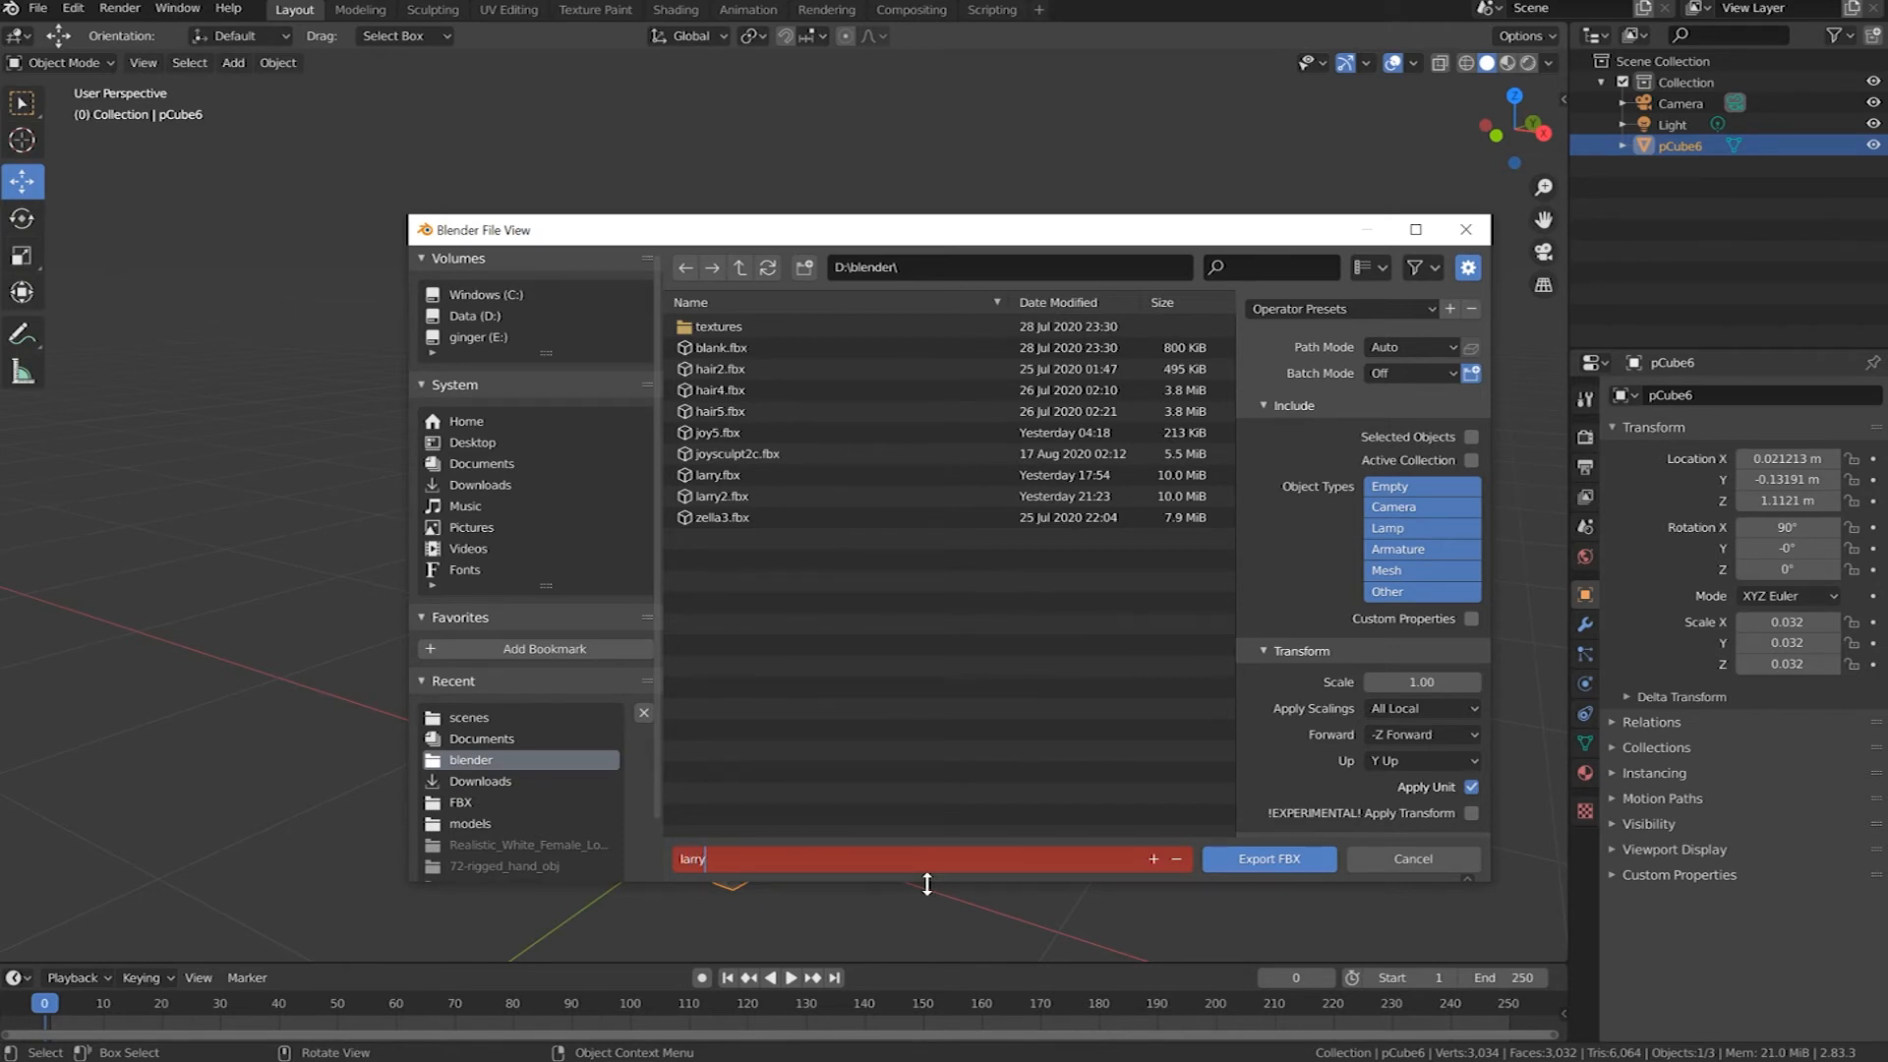
key("Return")
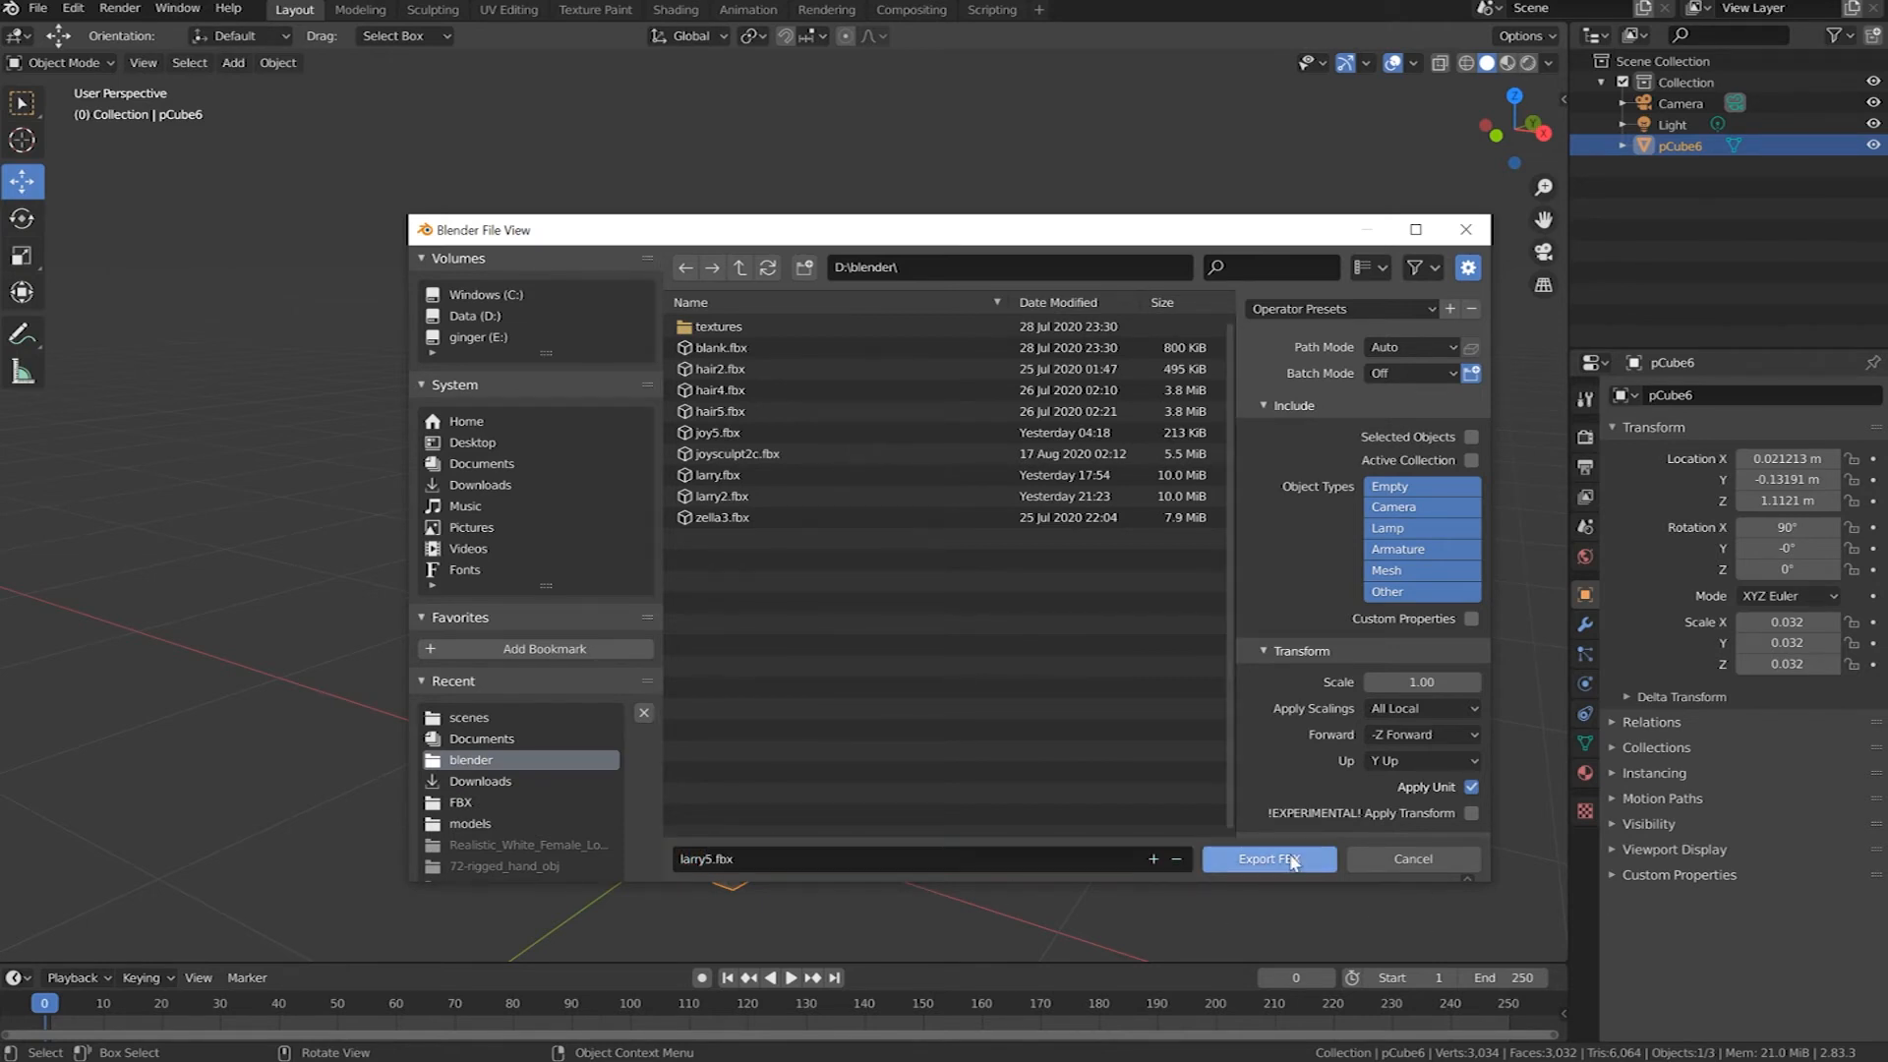
left_click(1271, 864)
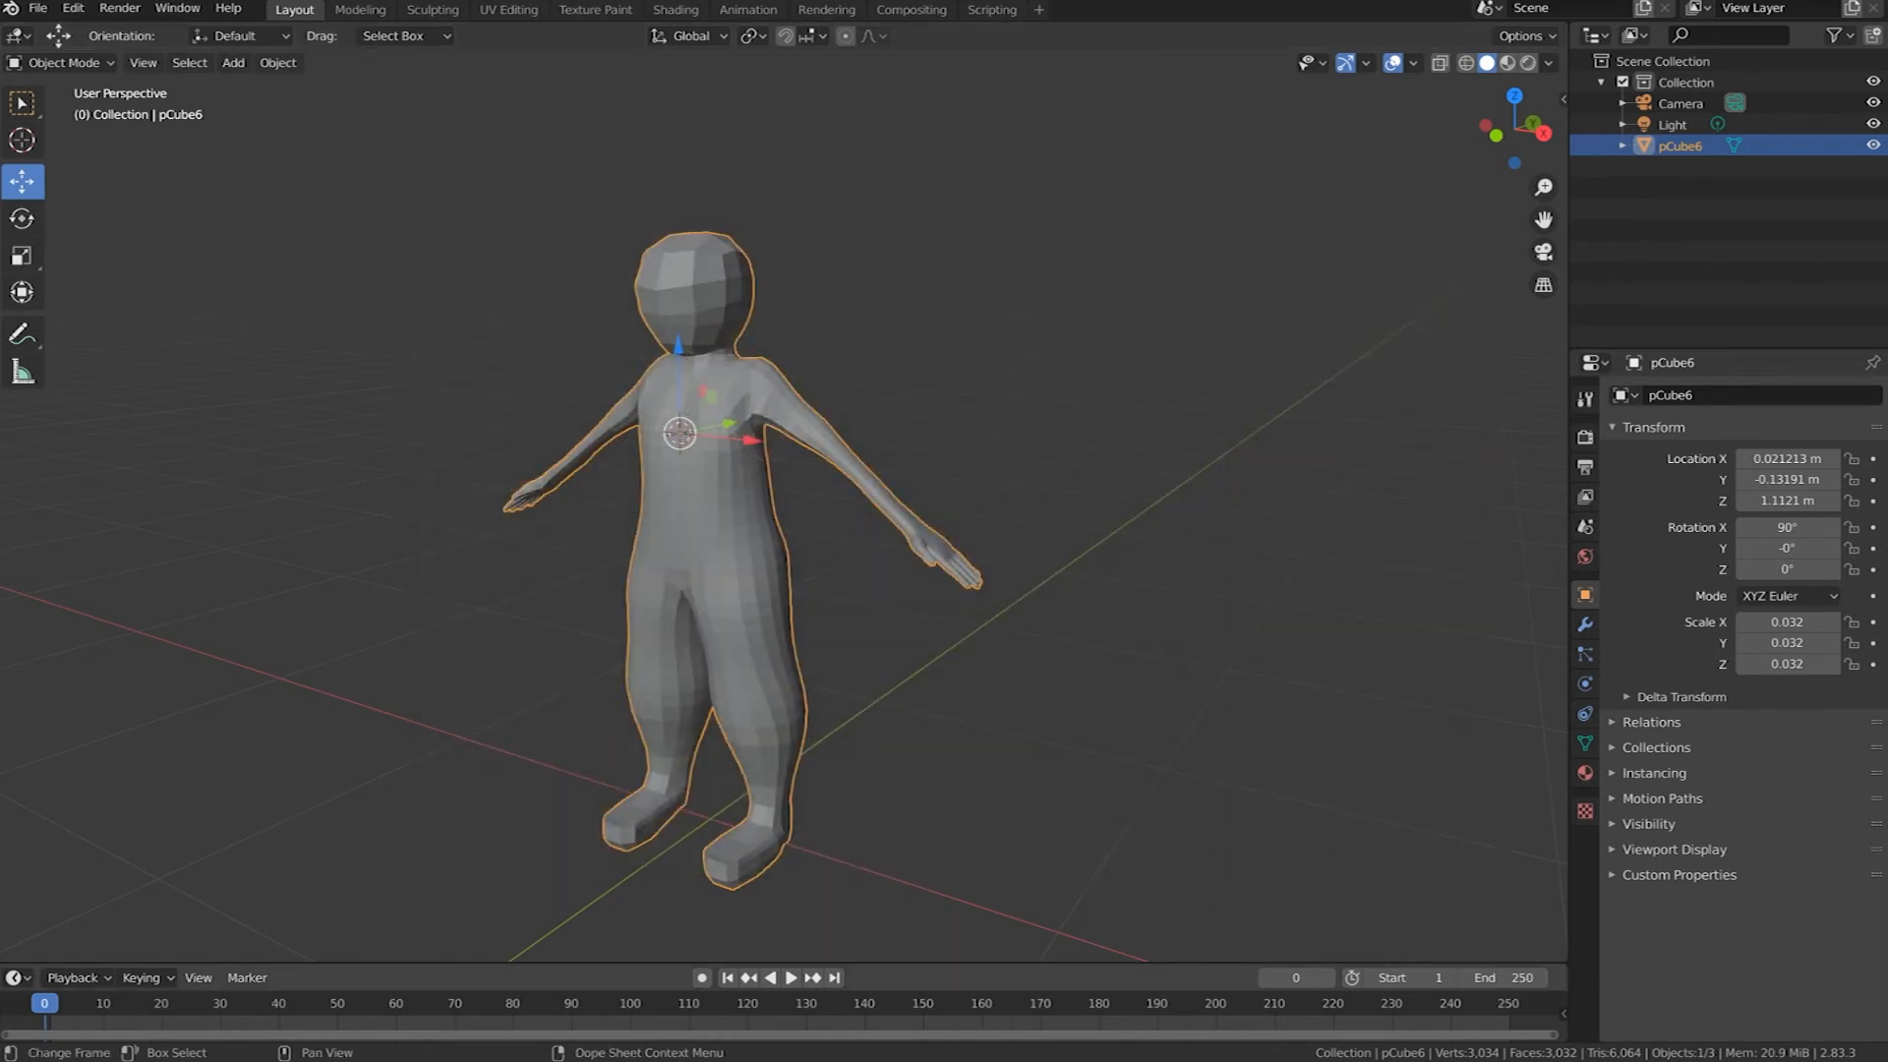
Step: Switch to Maya and import larryblender.fbx from the project's scenes folder
key("alt+Tab")
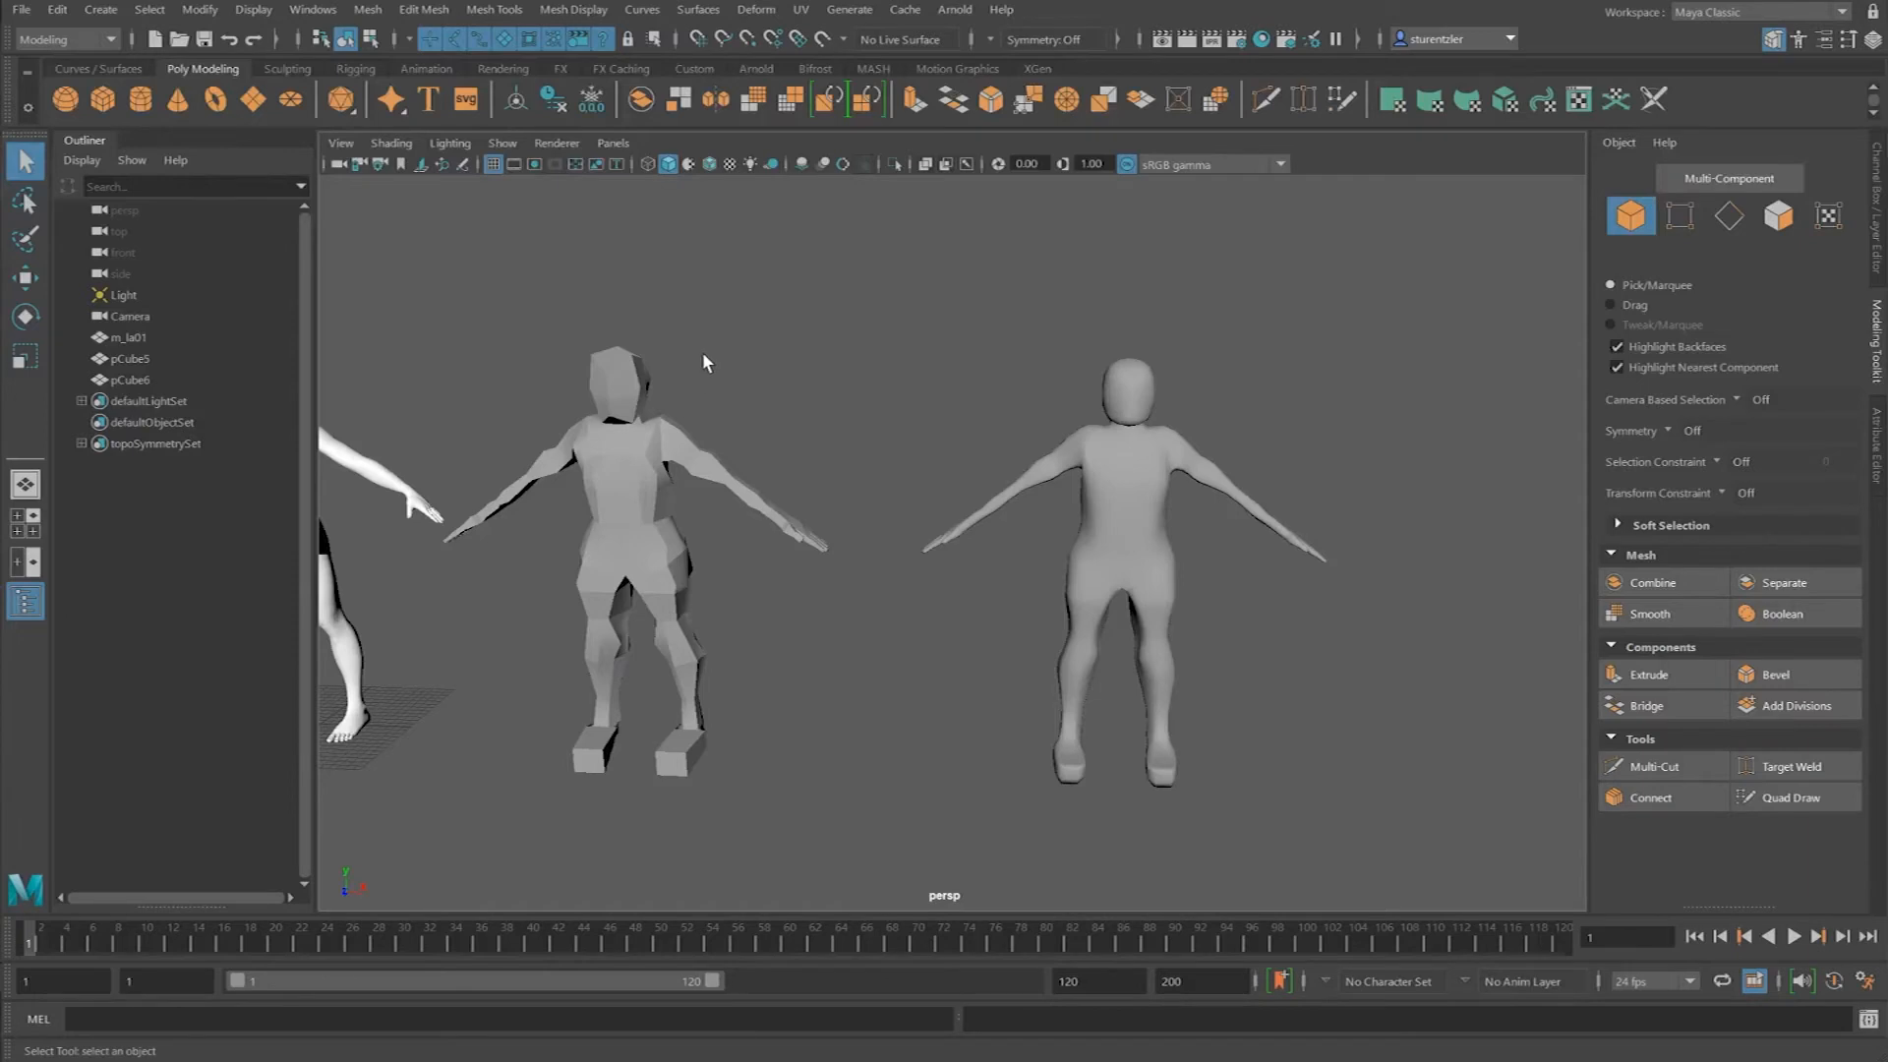
left_click(21, 9)
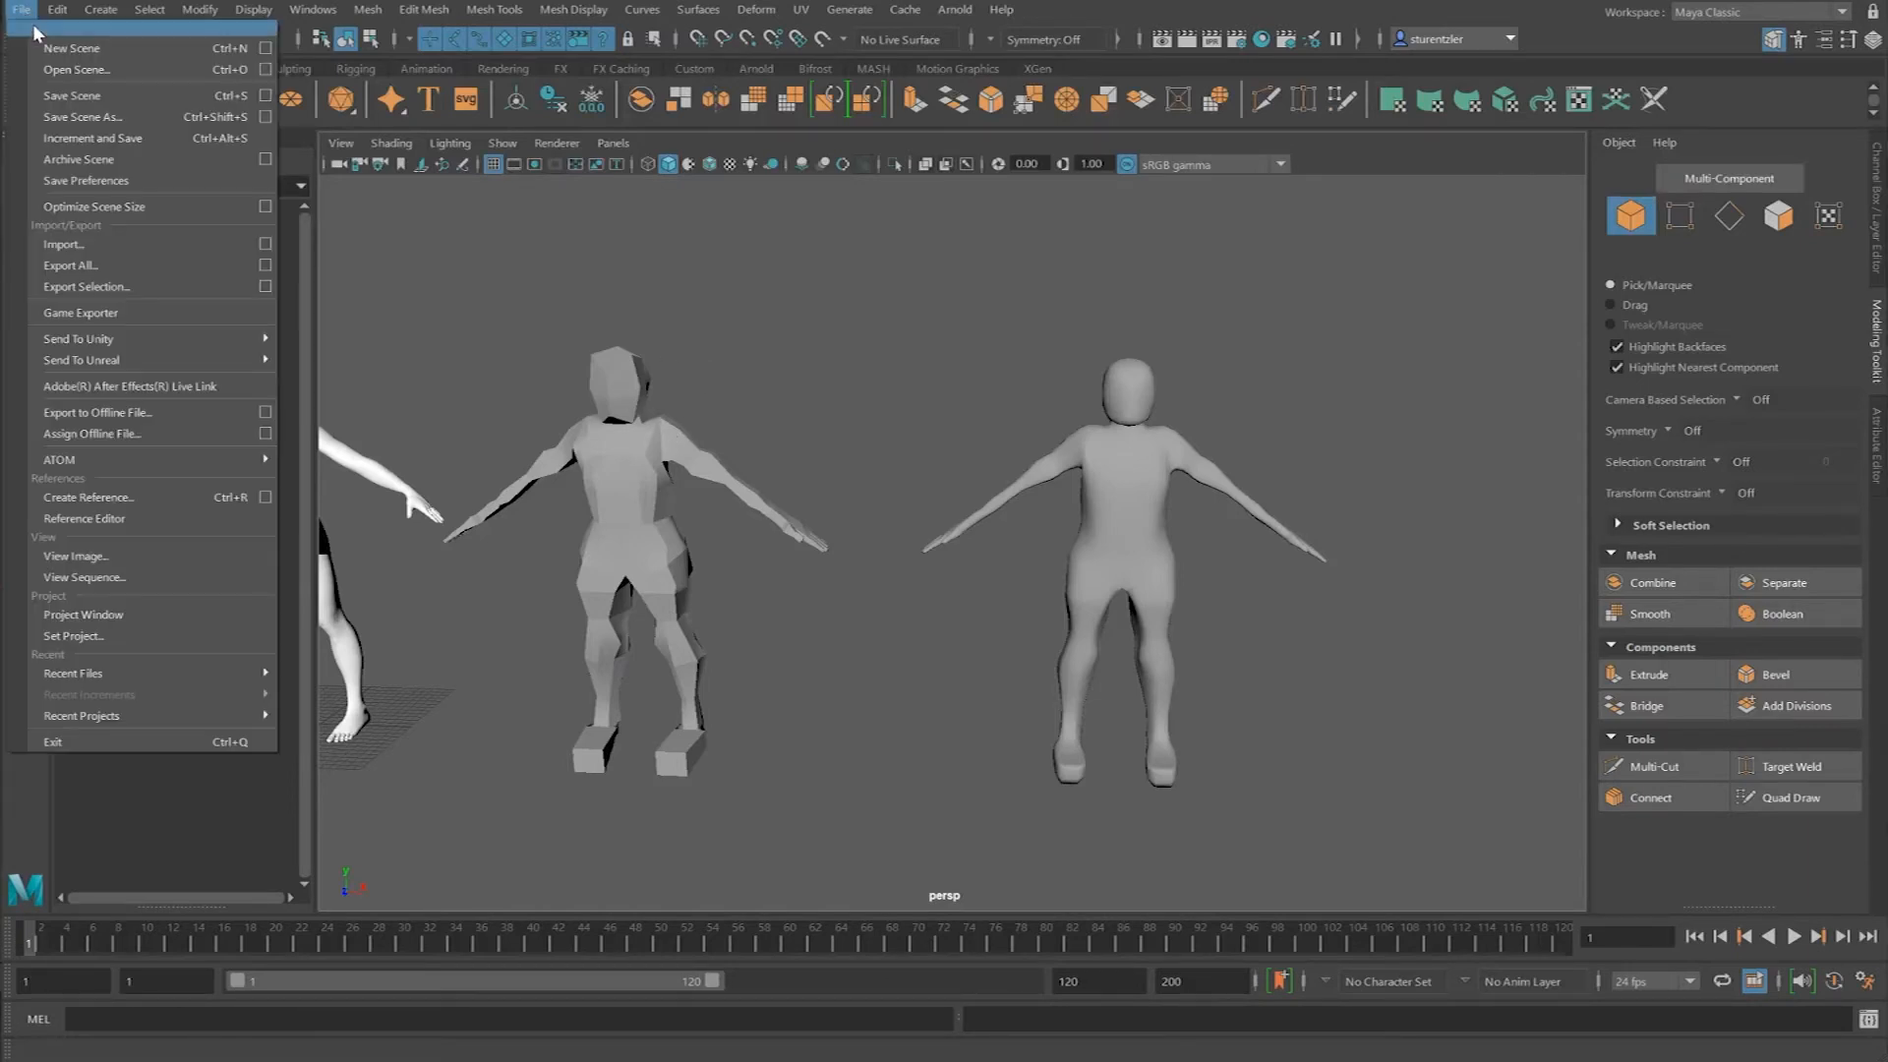
left_click(92, 242)
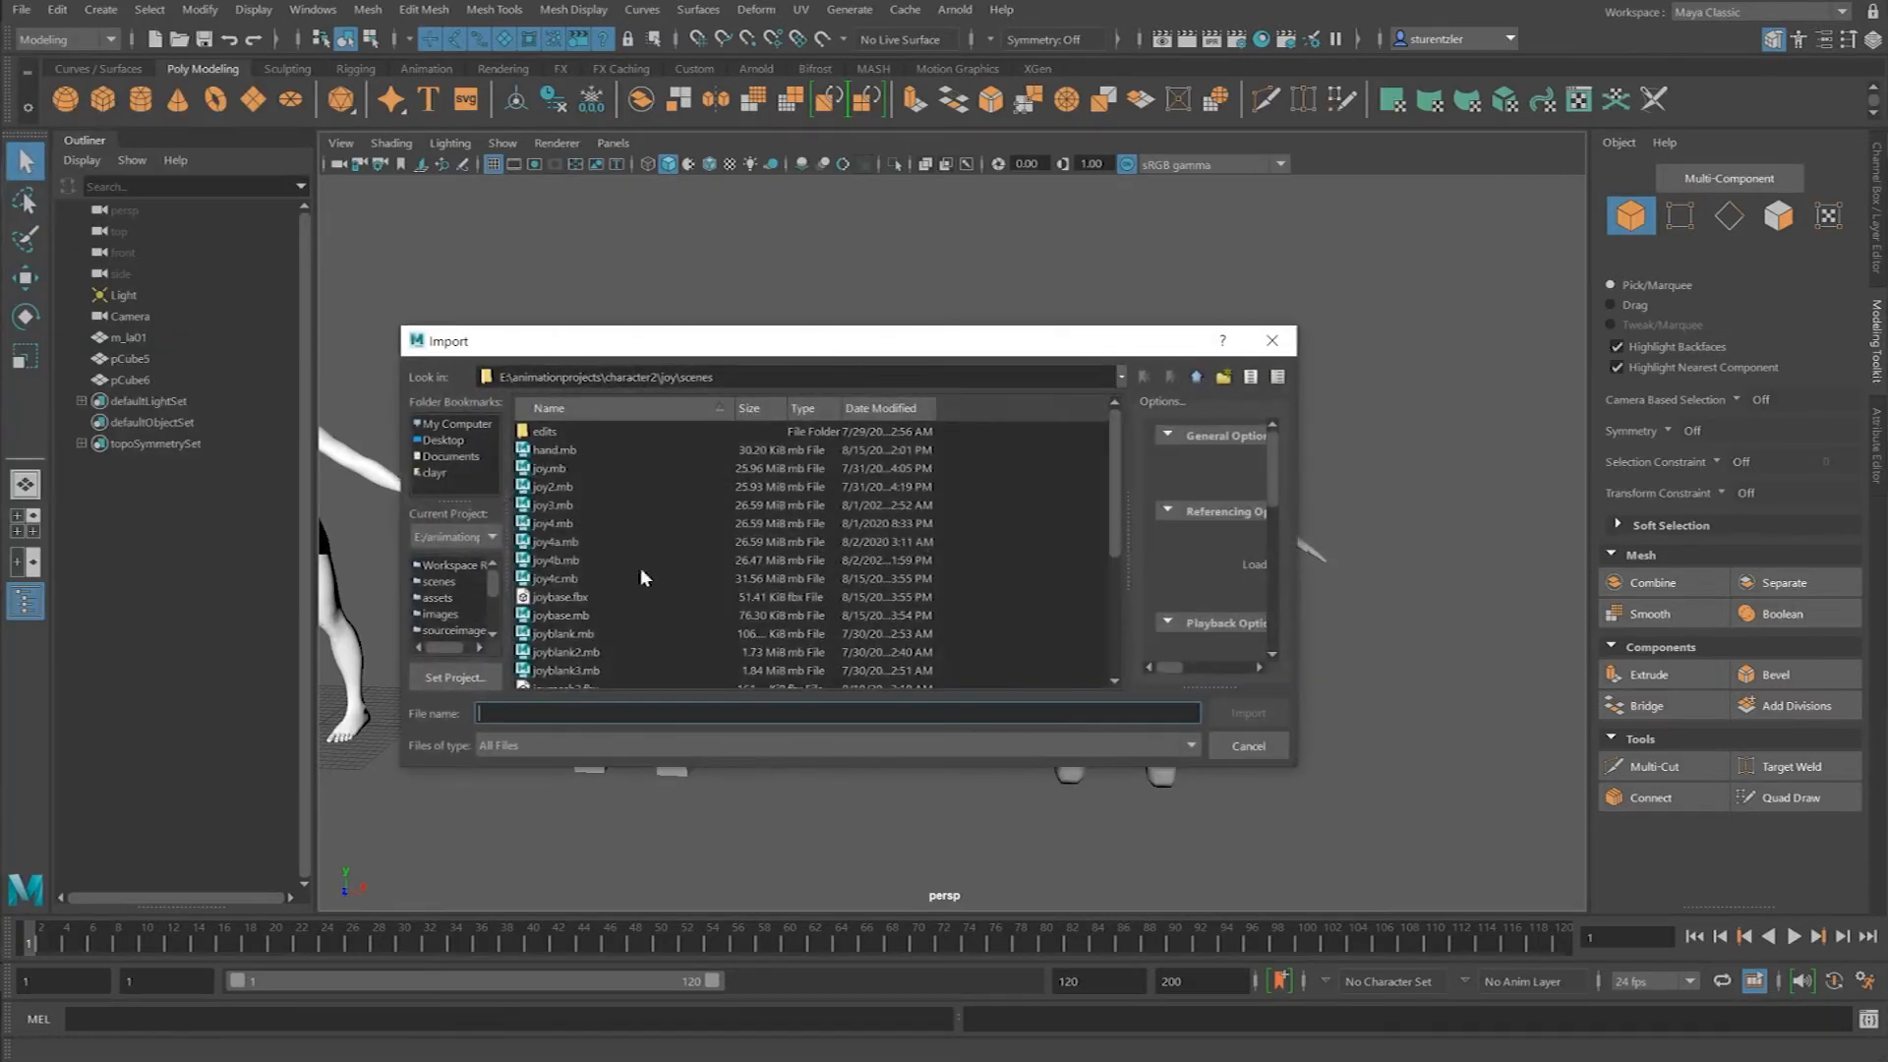
left_click(590, 653)
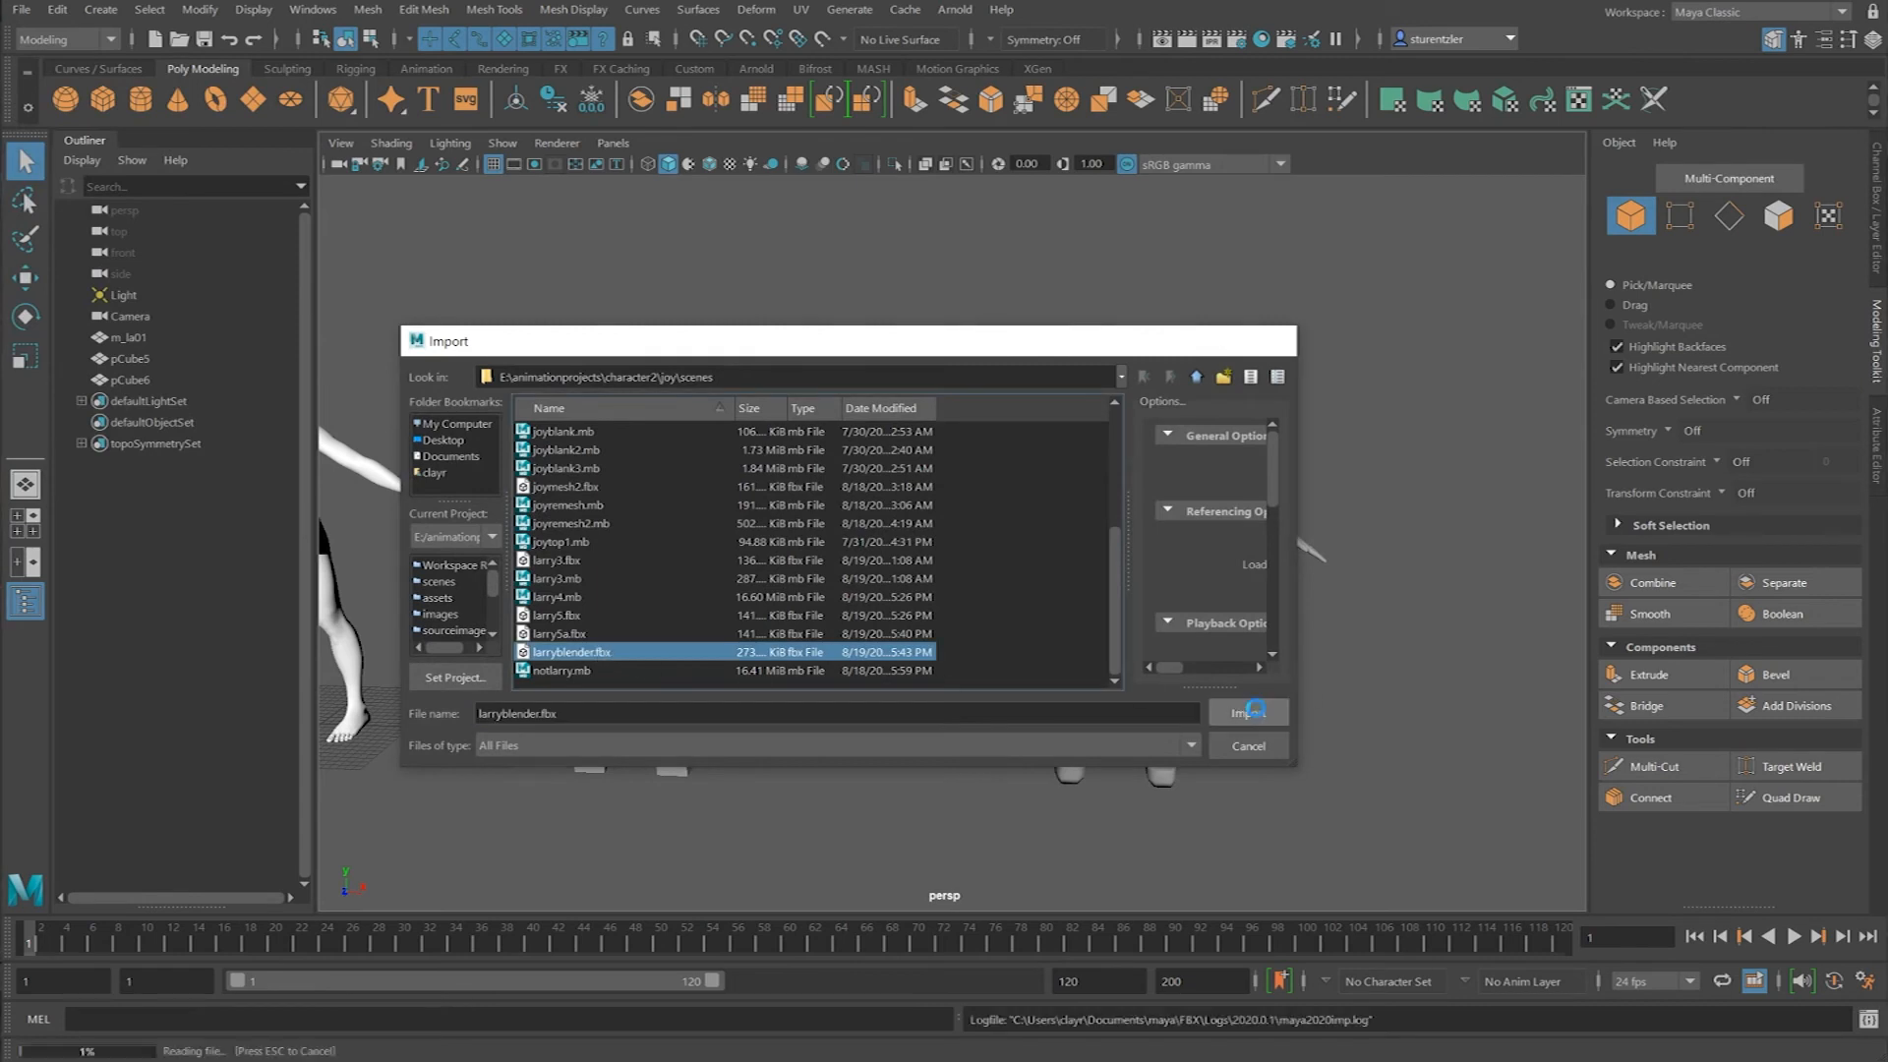
Step: Scale the oversized imported larryblender mesh down uniformly to roughly the size of the other figures
scroll(712, 503, "down", 5)
left_click(628, 430)
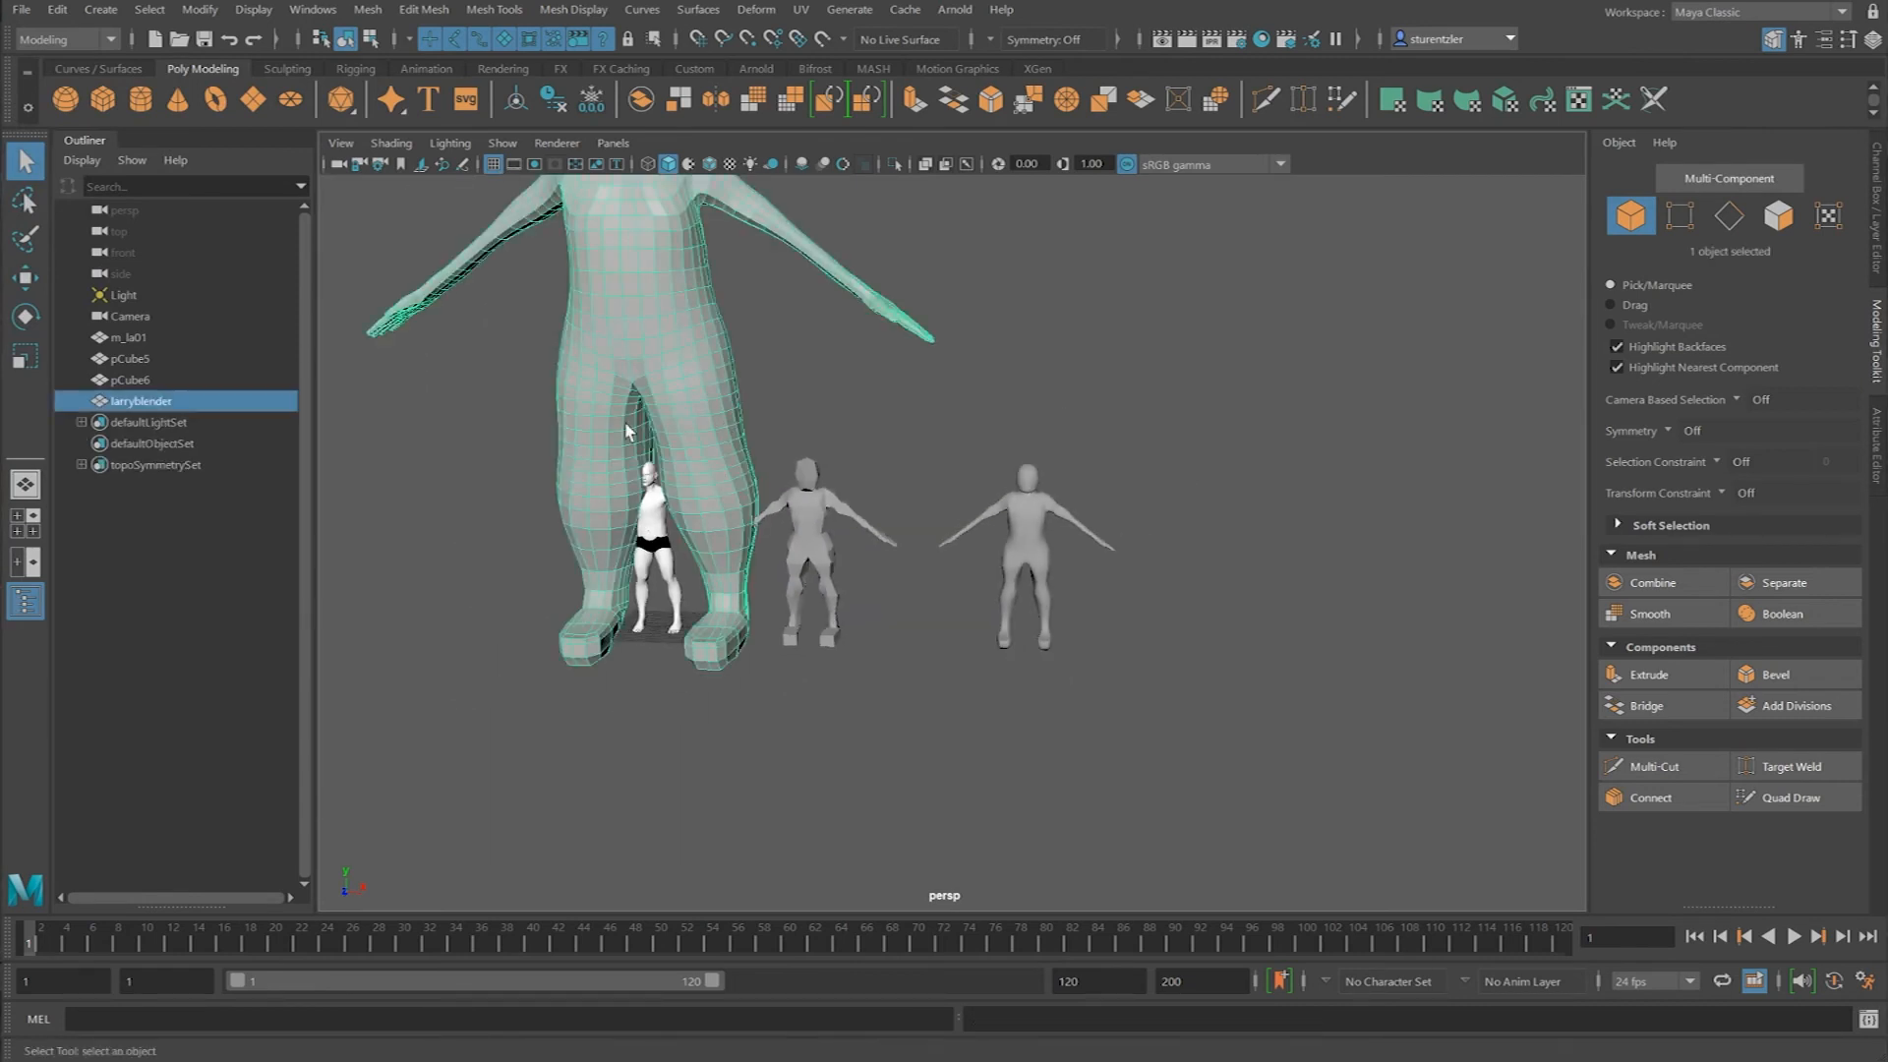
left_click(25, 356)
left_click_drag(623, 217, 192, 371)
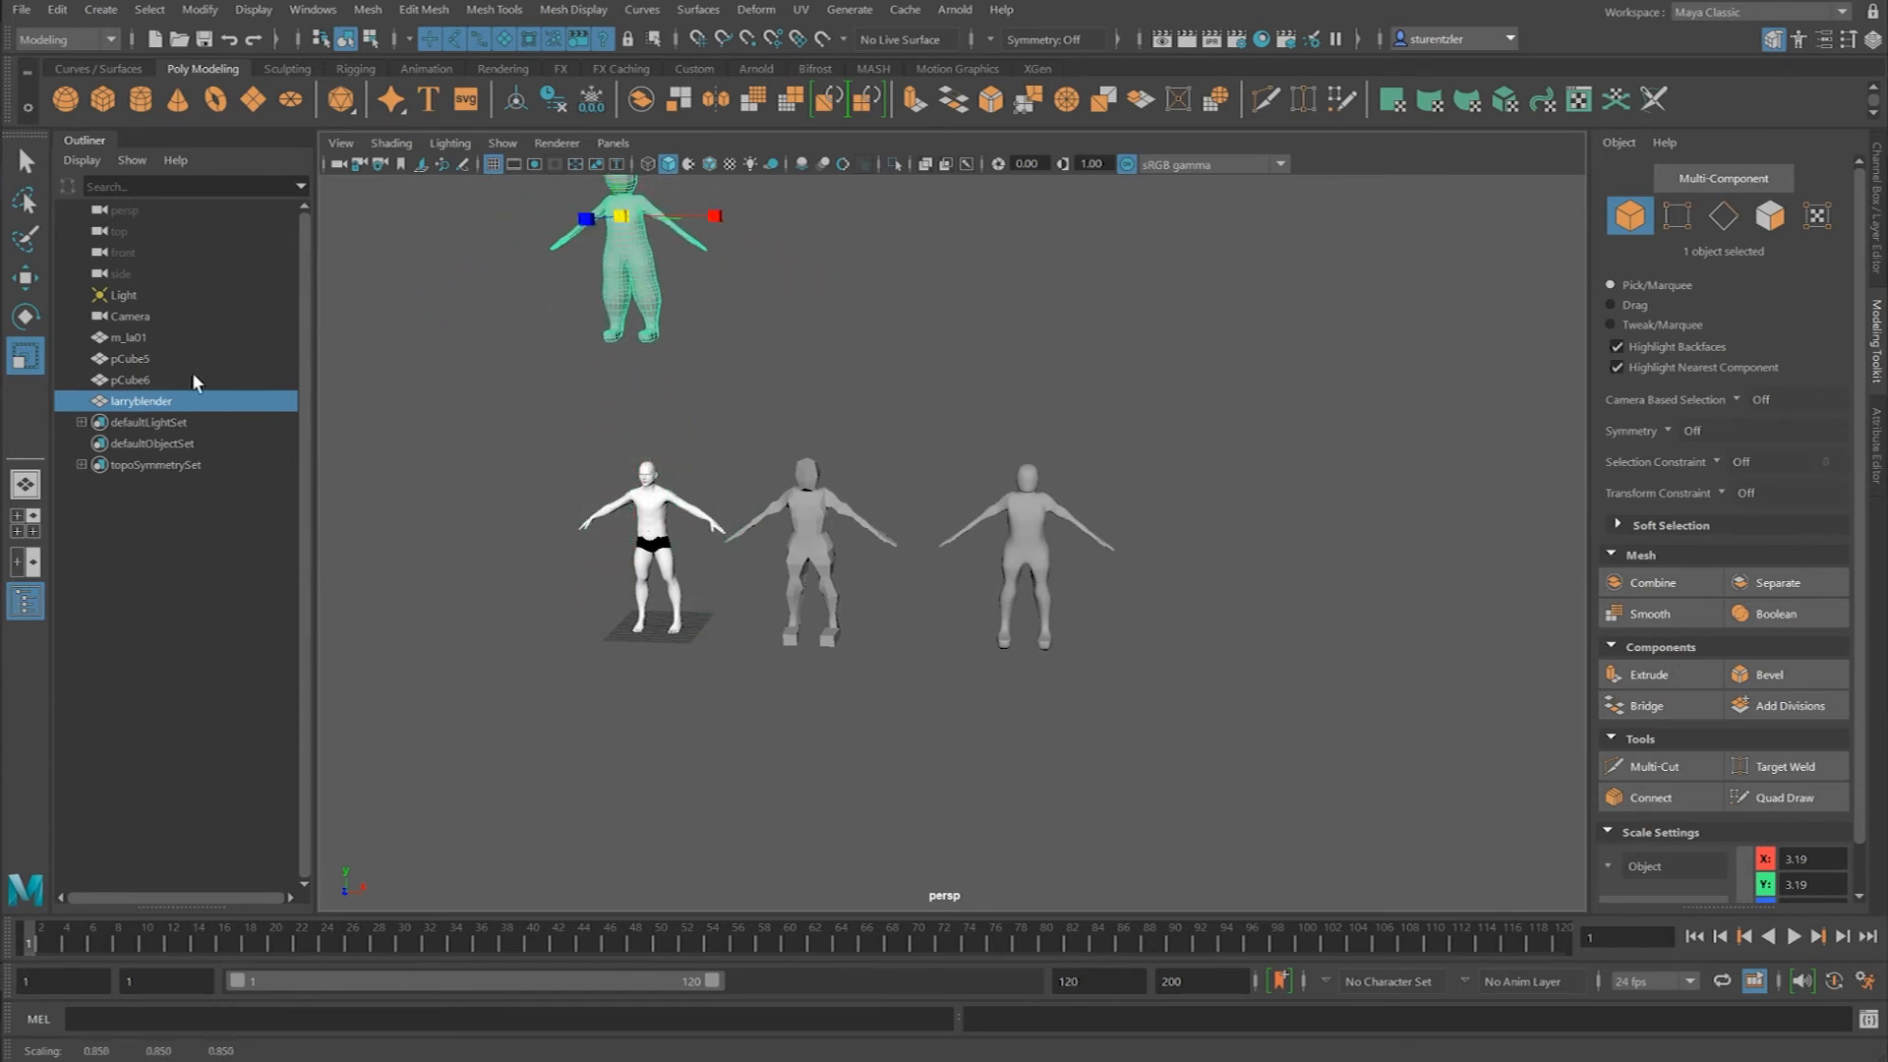
Step: Move the larryblender mesh down into the gap between the blocky and the smooth grey figures
left_click(24, 277)
scroll(650, 239, "down", 1)
left_click_drag(663, 196, 995, 563)
scroll(995, 562, "up", 5)
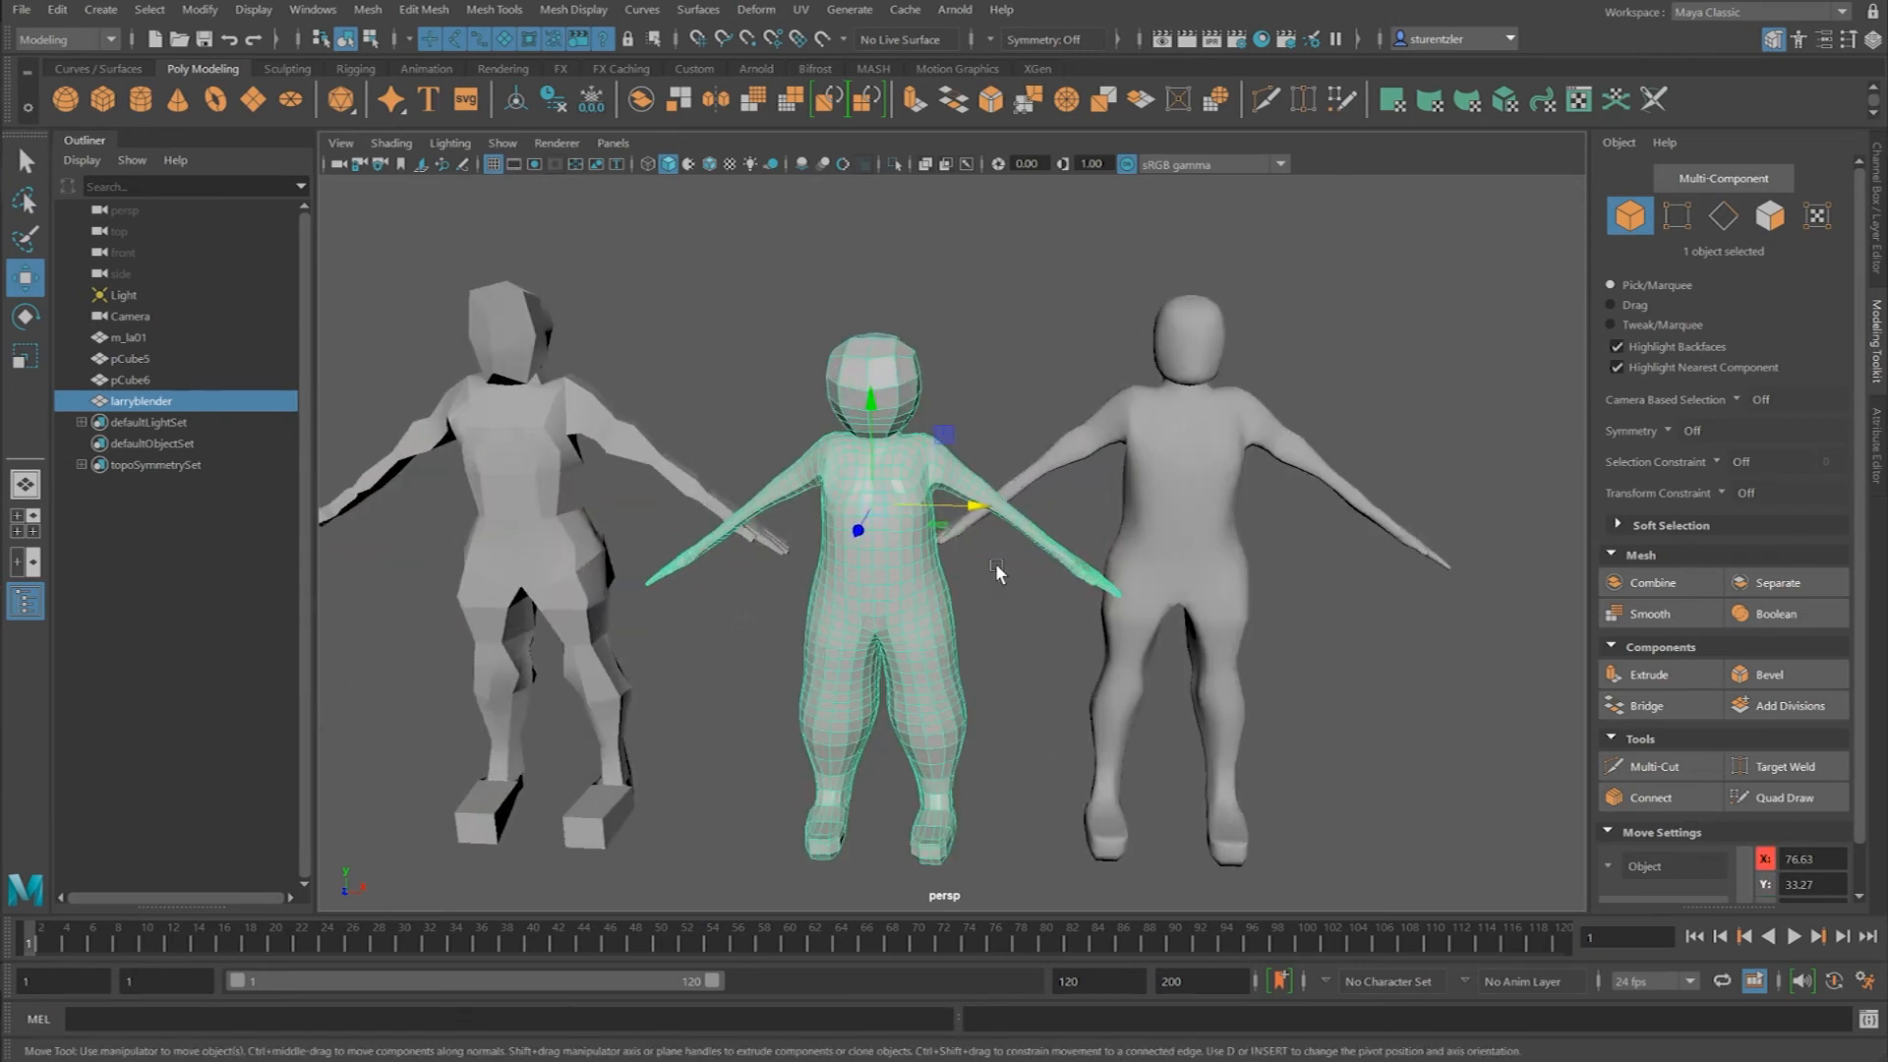
Step: Scale the larryblender mesh up uniformly to about 0.91 to match its neighbours' height, and deselect it
left_click(974, 691)
left_click(897, 632)
key("r")
left_click_drag(877, 492, 899, 489)
left_click(679, 639)
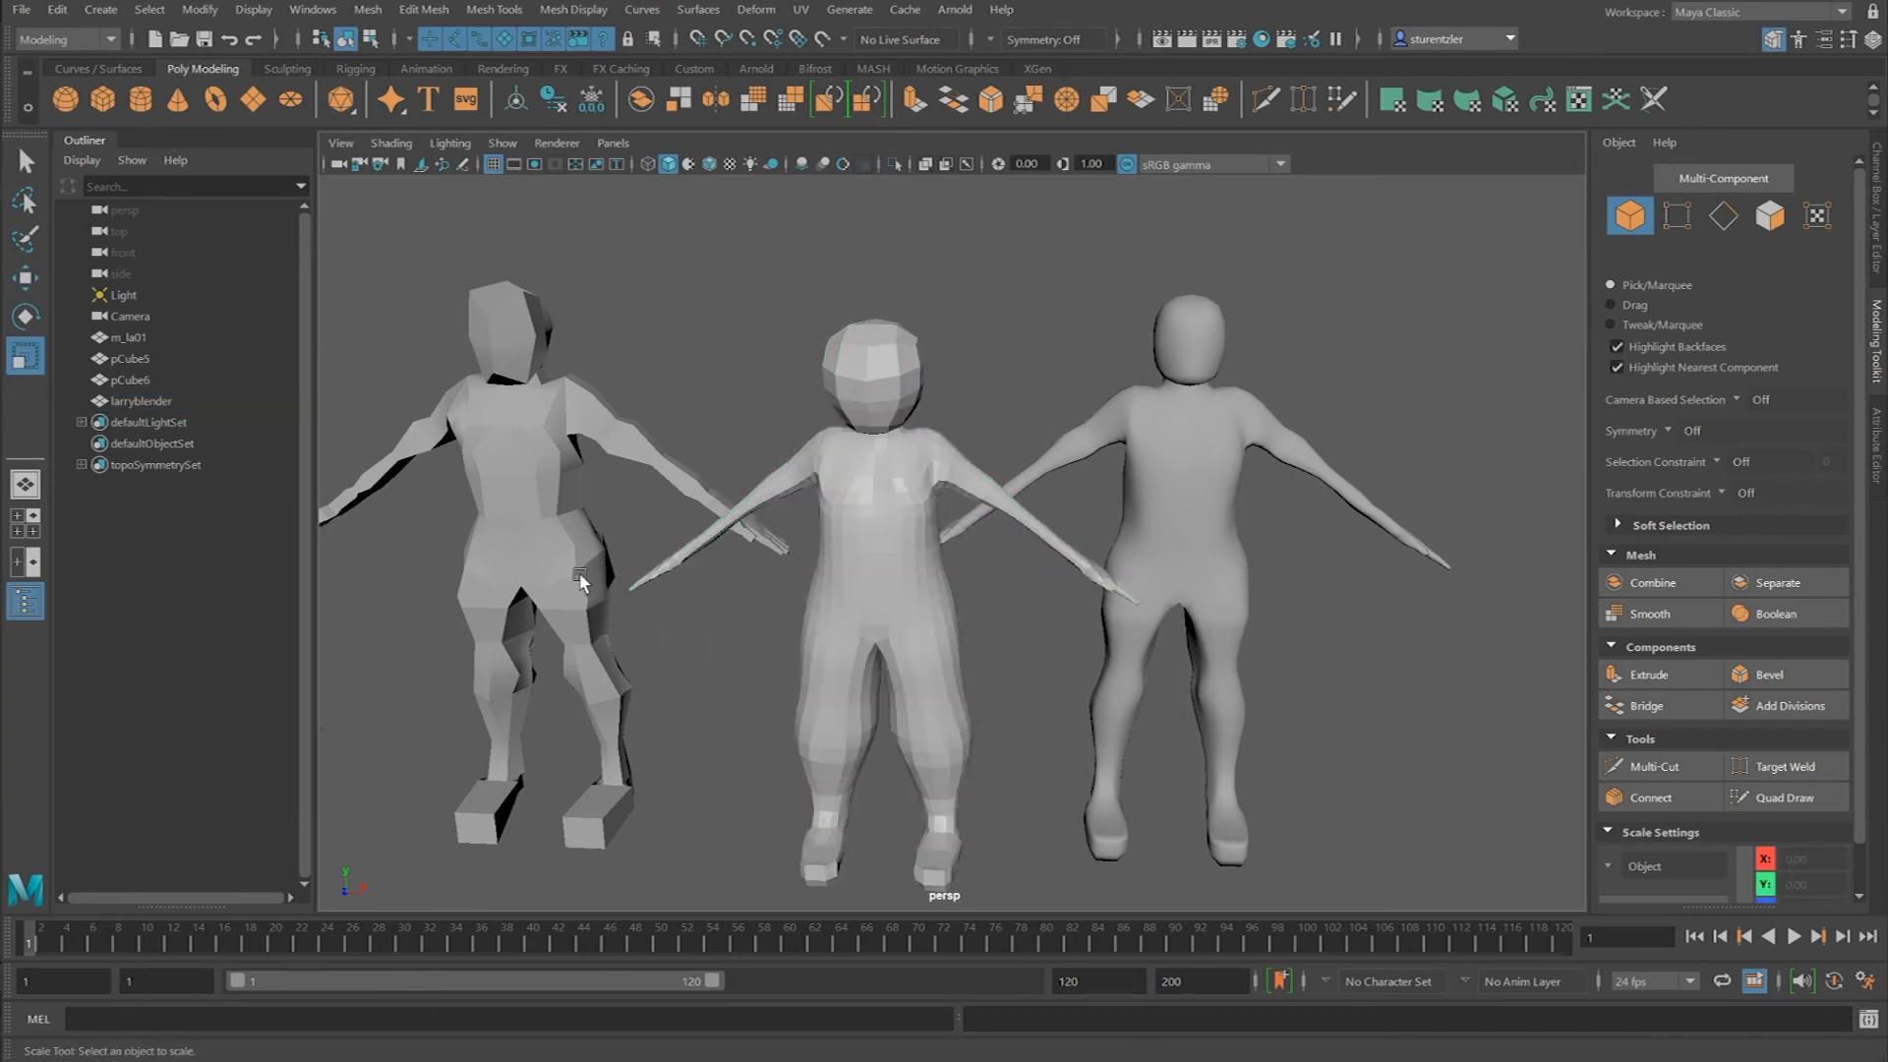
Step: Compare the shape and mesh density of the blocky figure, the sculpted larryblender figure and the smooth figure
left_click(582, 581)
left_click(878, 578)
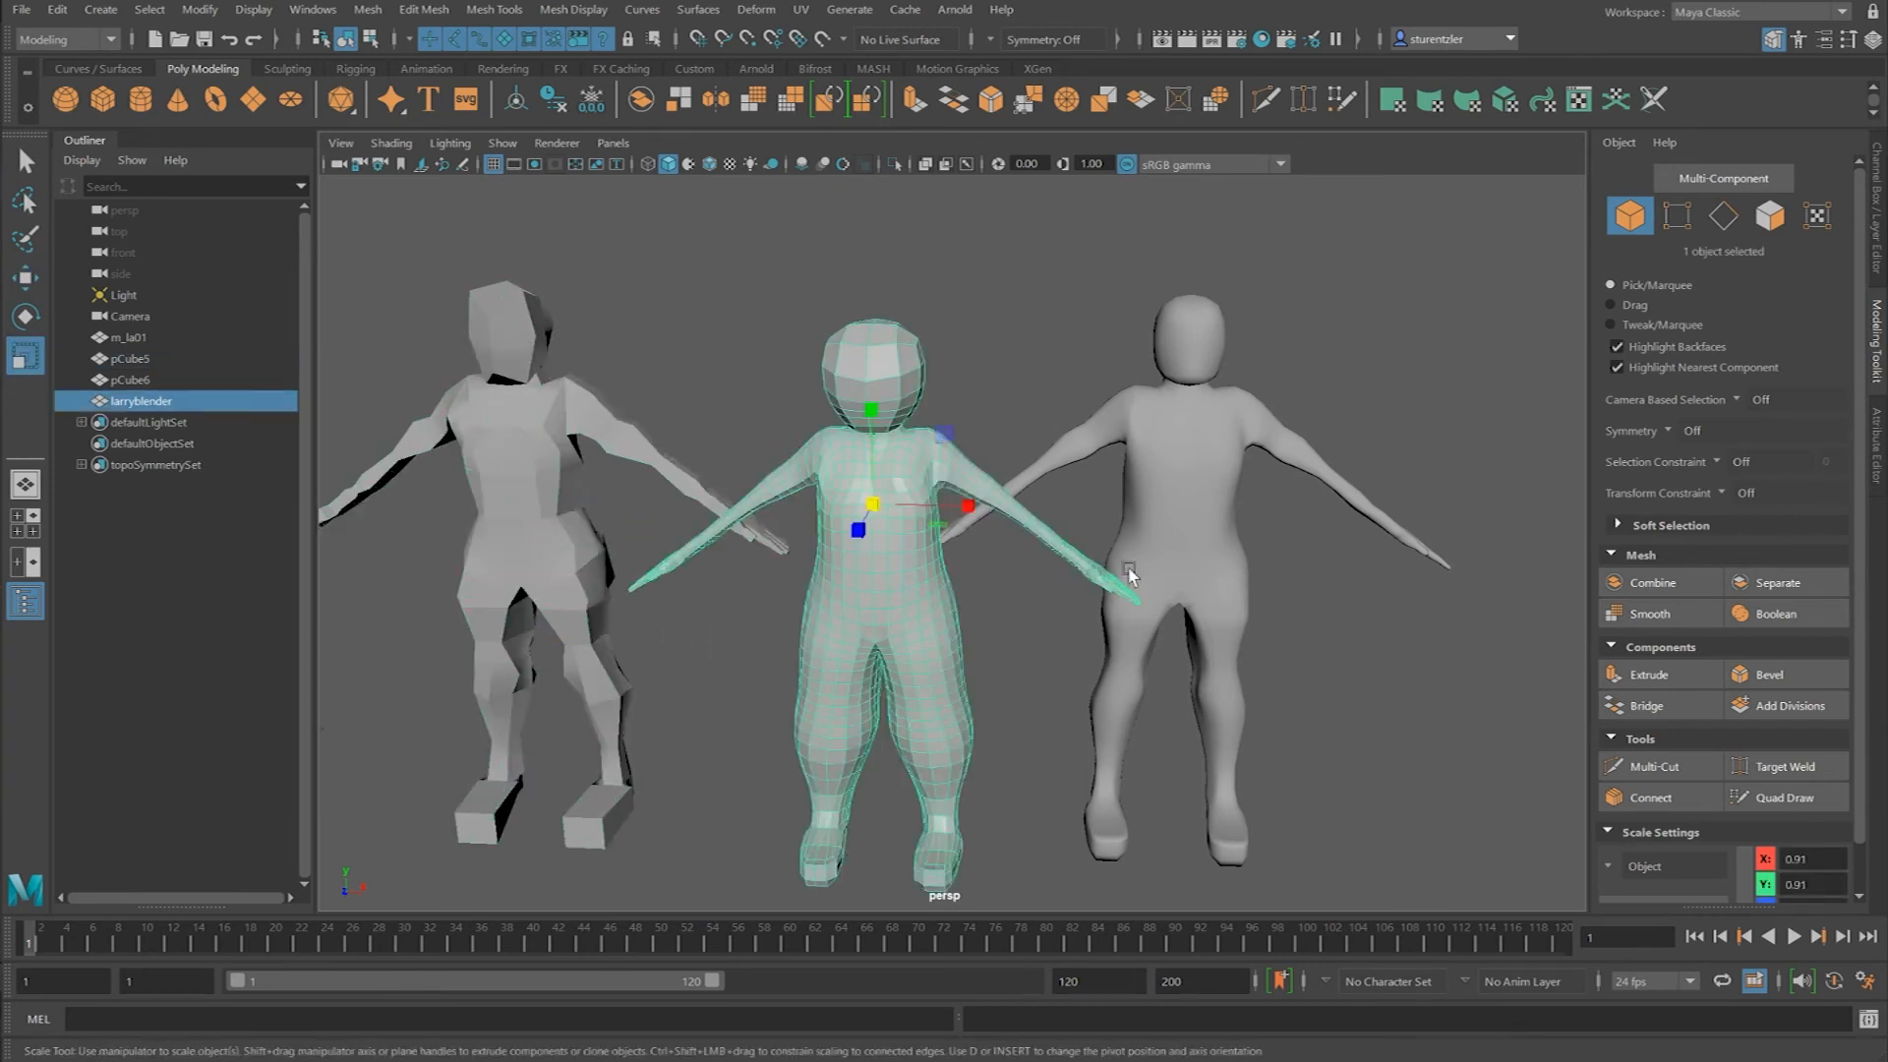
left_click(1172, 565)
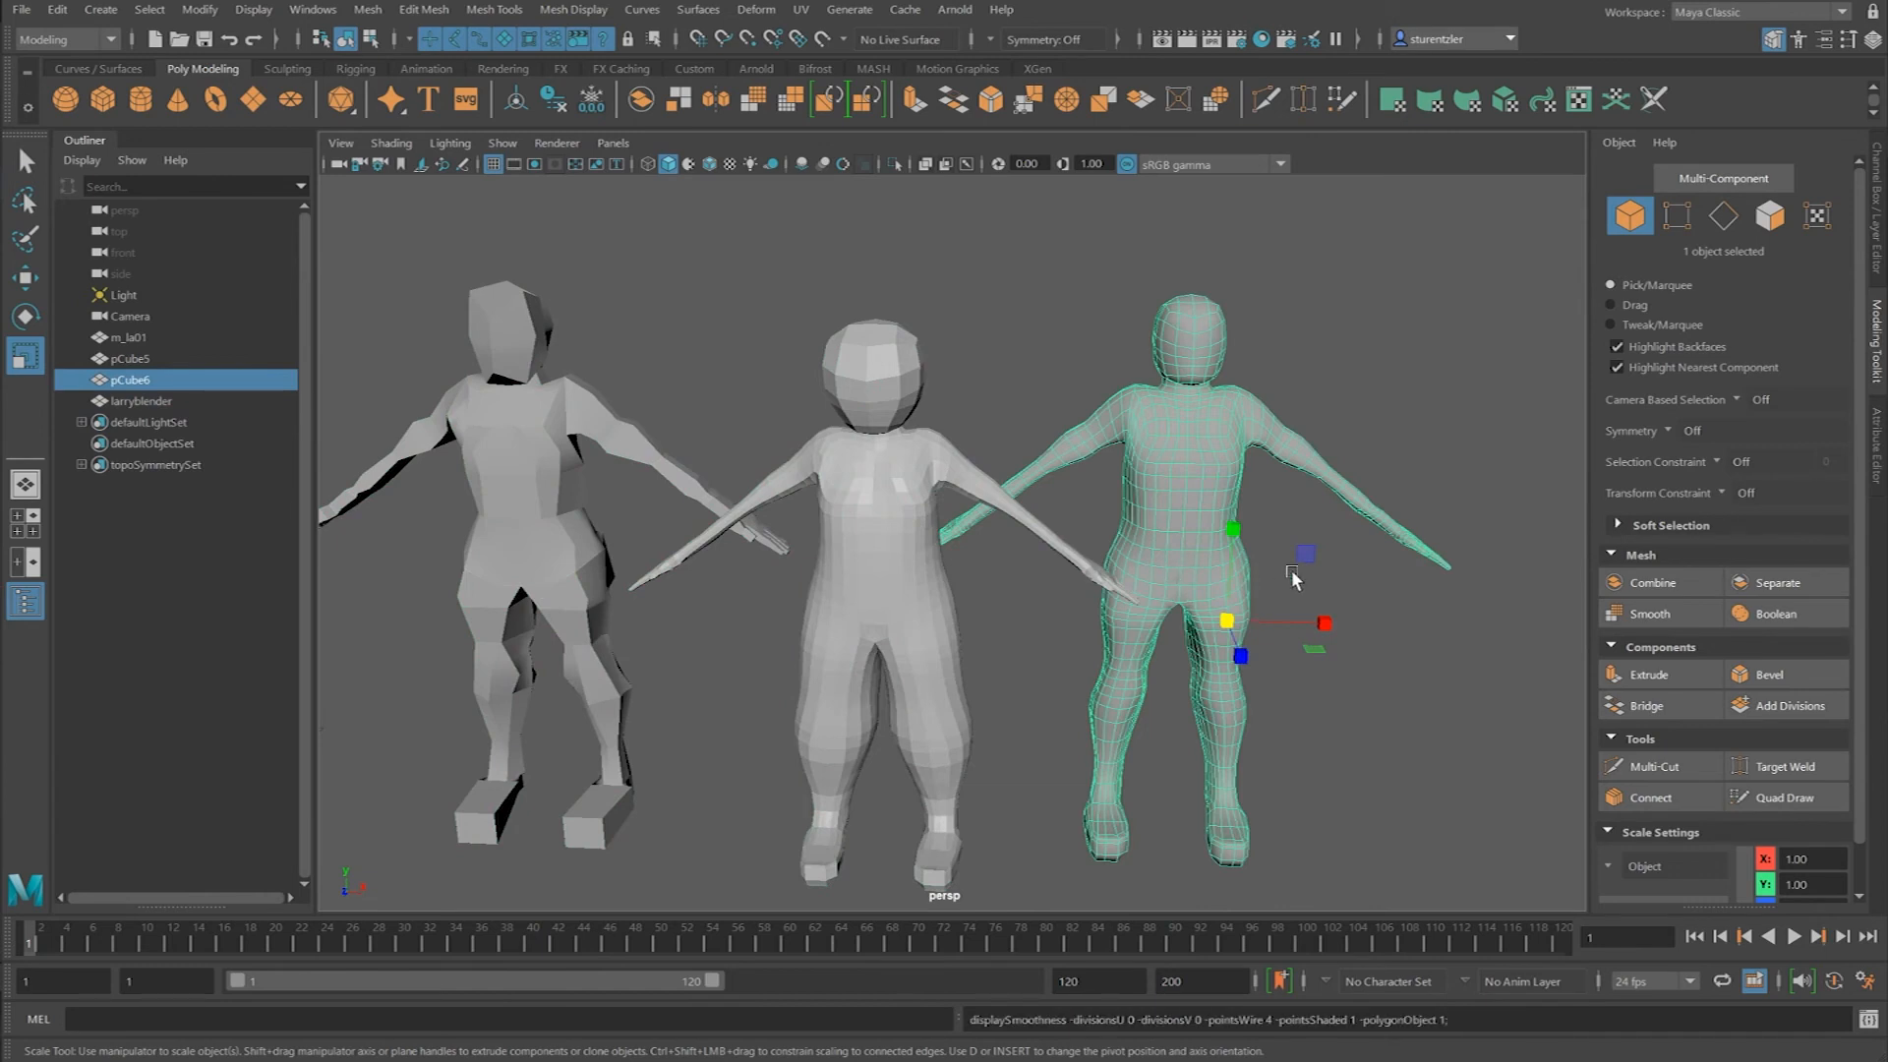
left_click(1471, 681)
left_click(1217, 552)
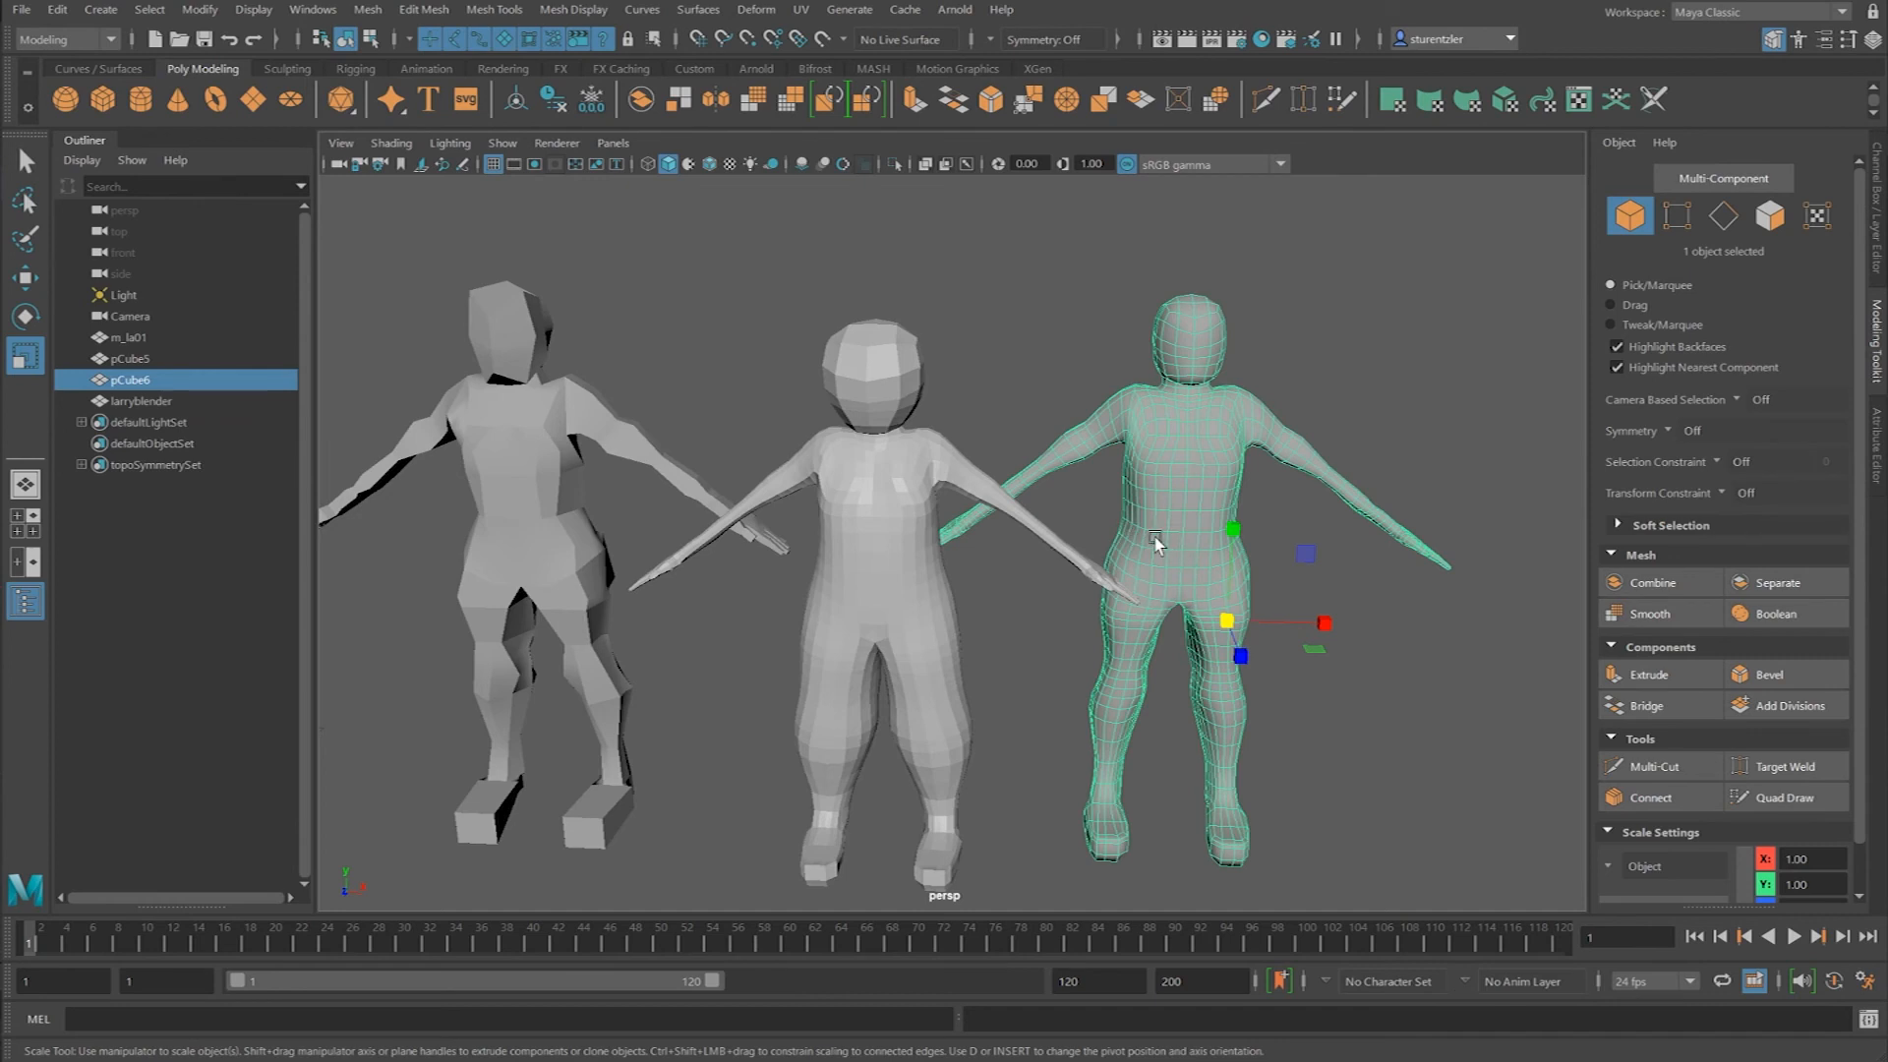
left_click(939, 553)
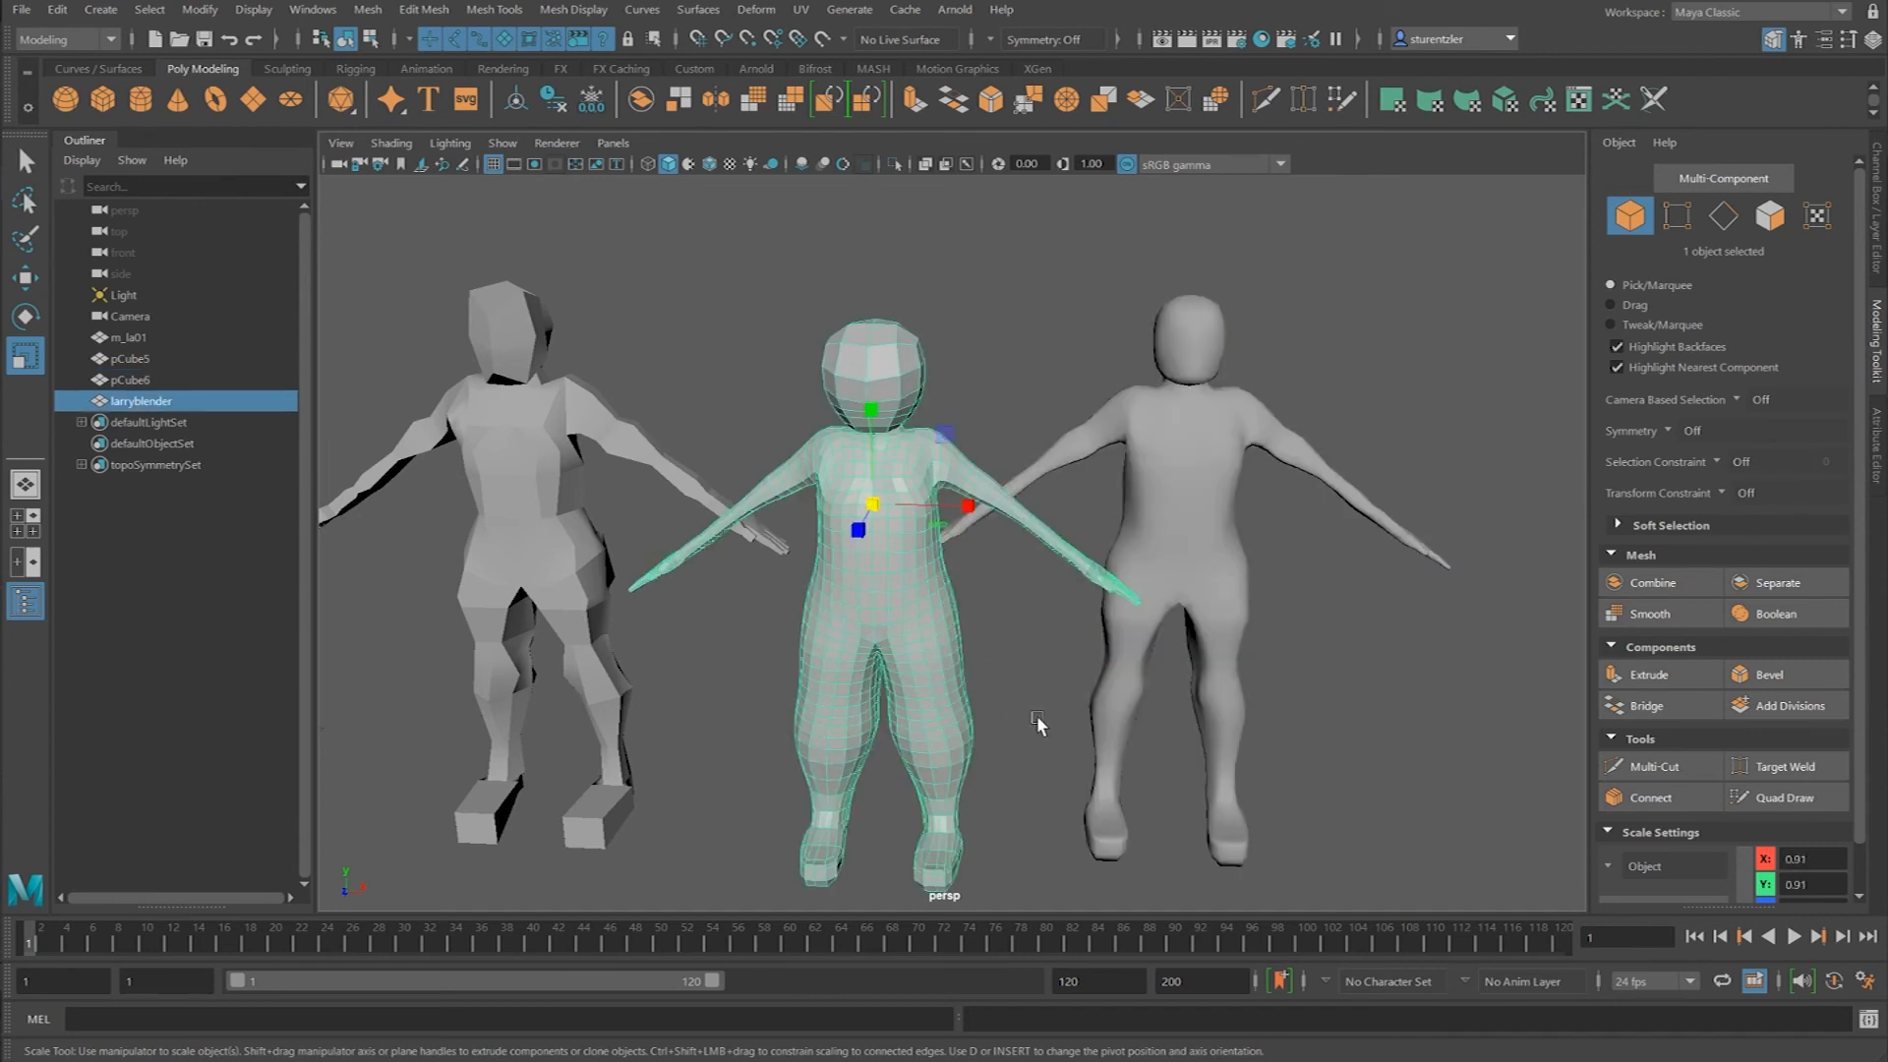
middle_click_drag(1037, 716, 1013, 674, "alt")
mouse_move(1010, 665)
left_mouse_down("alt")
mouse_move(856, 636)
mouse_move(1044, 671)
left_mouse_up("alt")
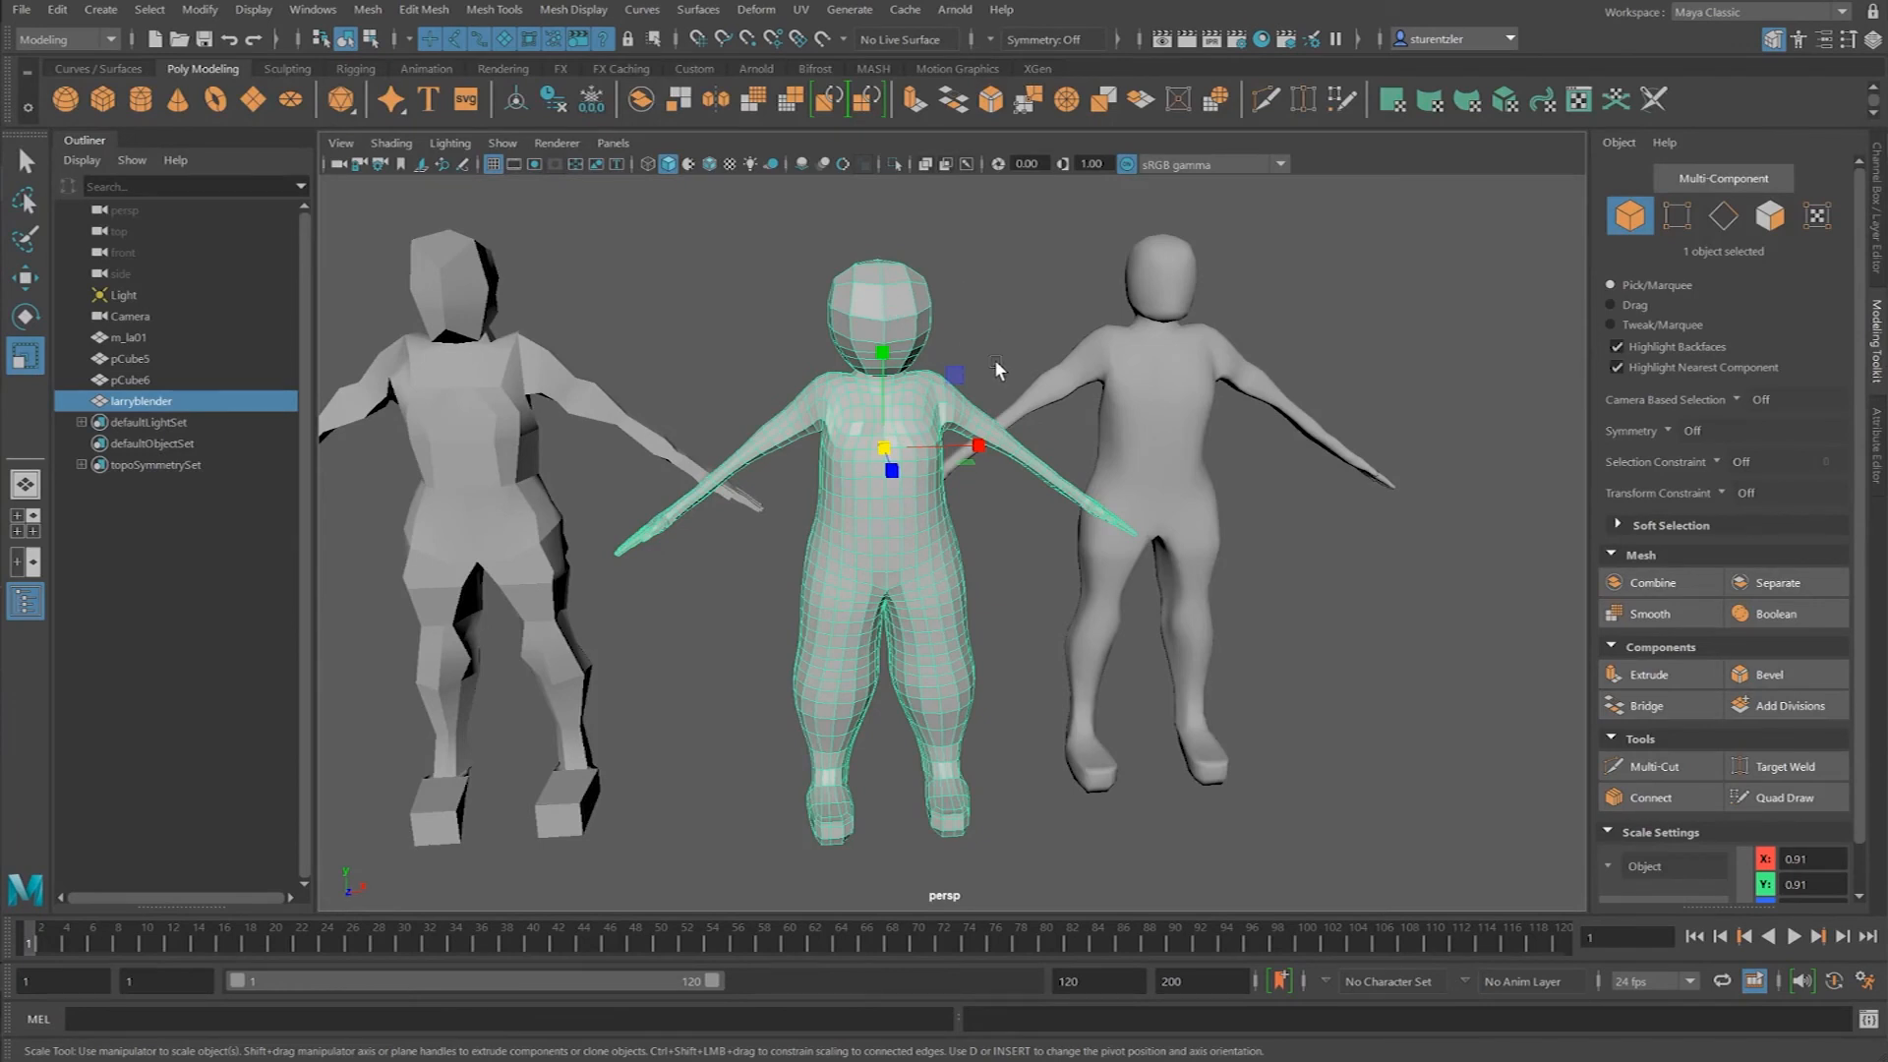
scroll(997, 368, "up", 2)
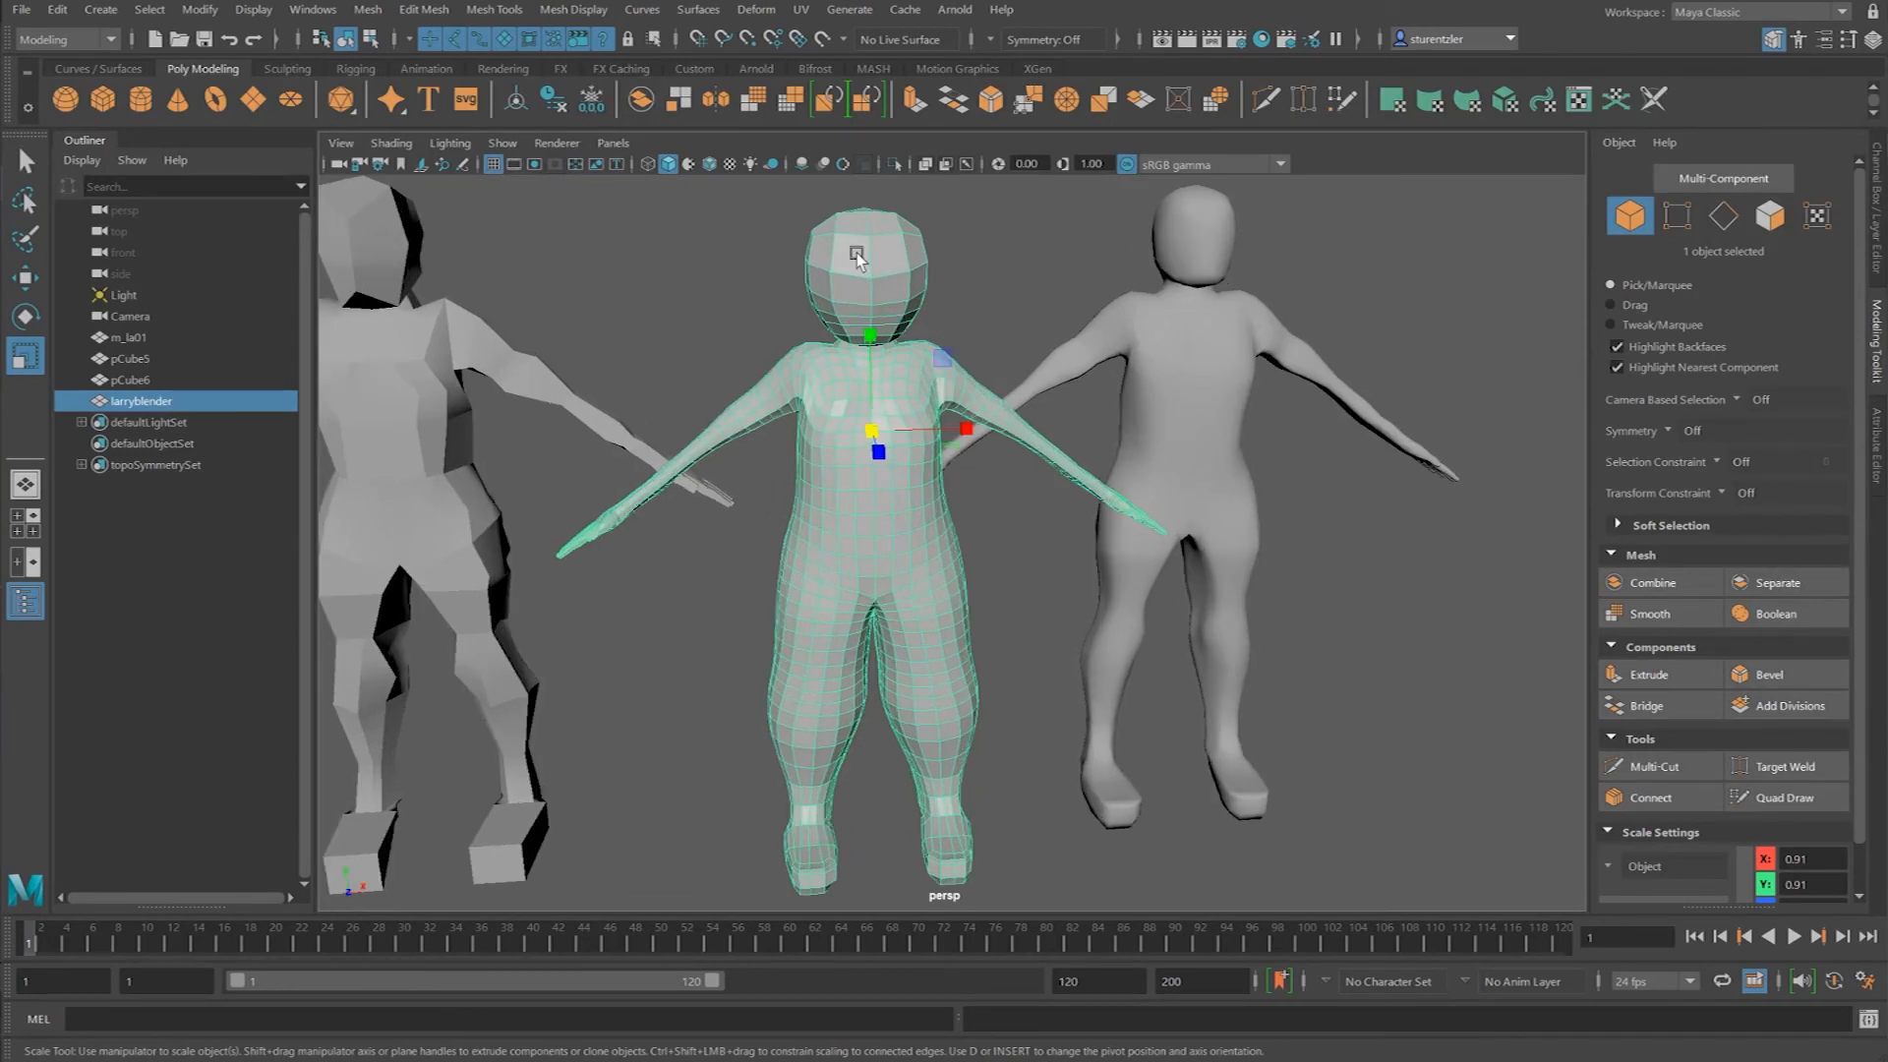
Step: Switch the larryblender mesh to face selection and select all faces of its head
left_click_drag(945, 315, 899, 293, "alt")
middle_click_drag(898, 293, 930, 524, "alt")
scroll(898, 509, "up", 5)
left_click_drag(899, 509, 874, 462, "alt")
right_click_drag(871, 458, 869, 517)
left_click_drag(605, 275, 894, 501)
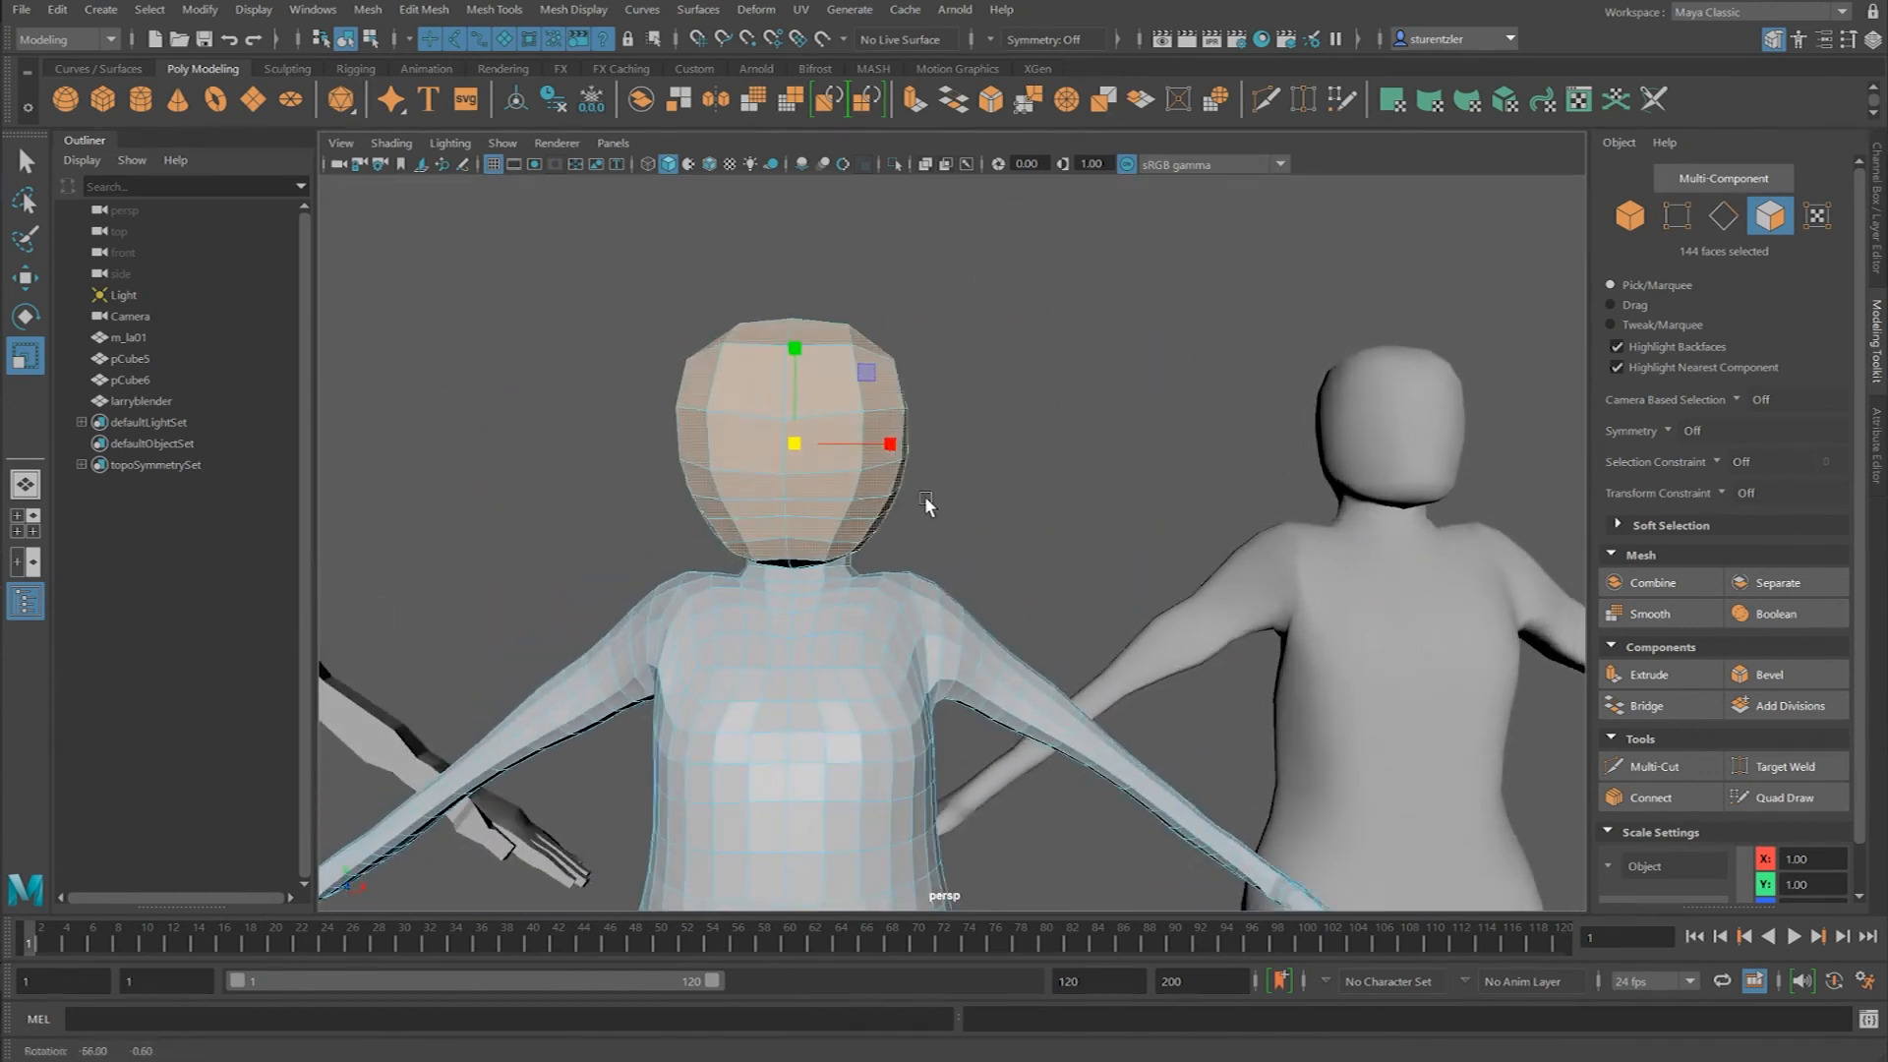
Step: Try Mesh Smooth on the selected head faces and undo it
left_click(367, 9)
left_click(413, 248)
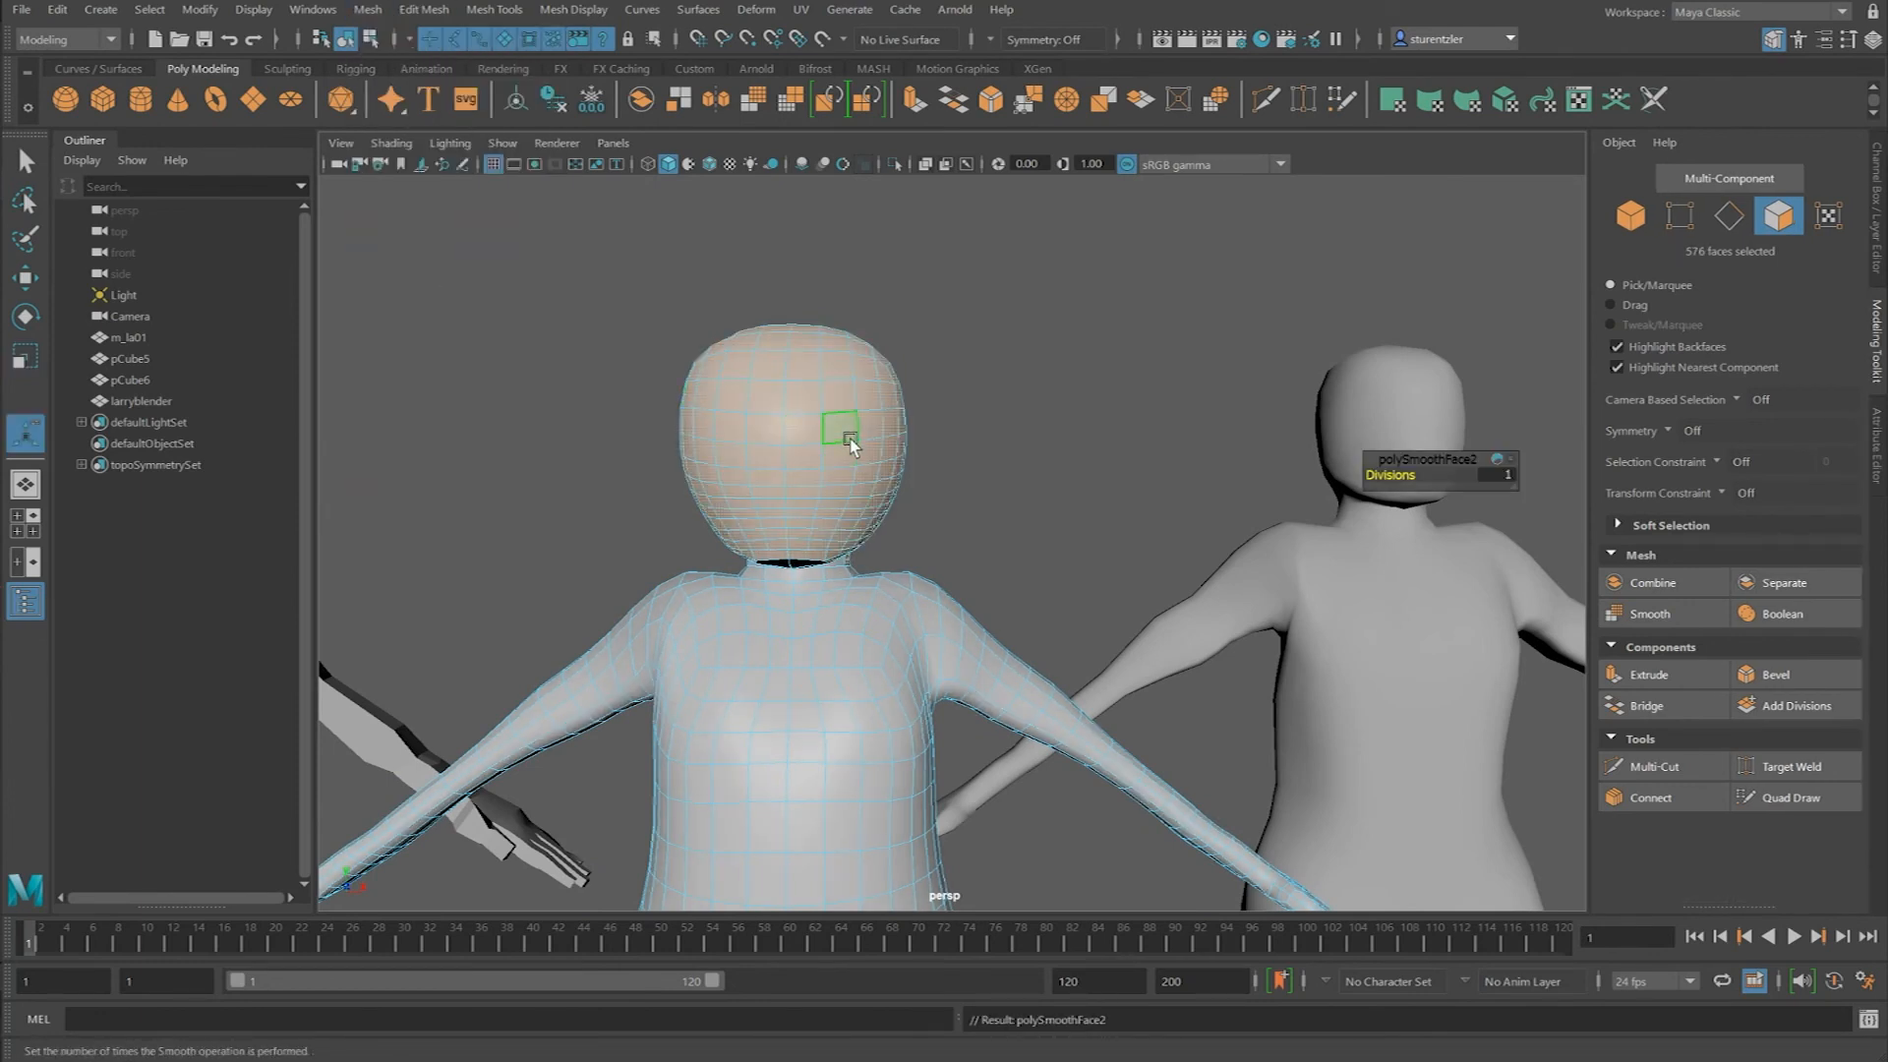
key("ctrl+z")
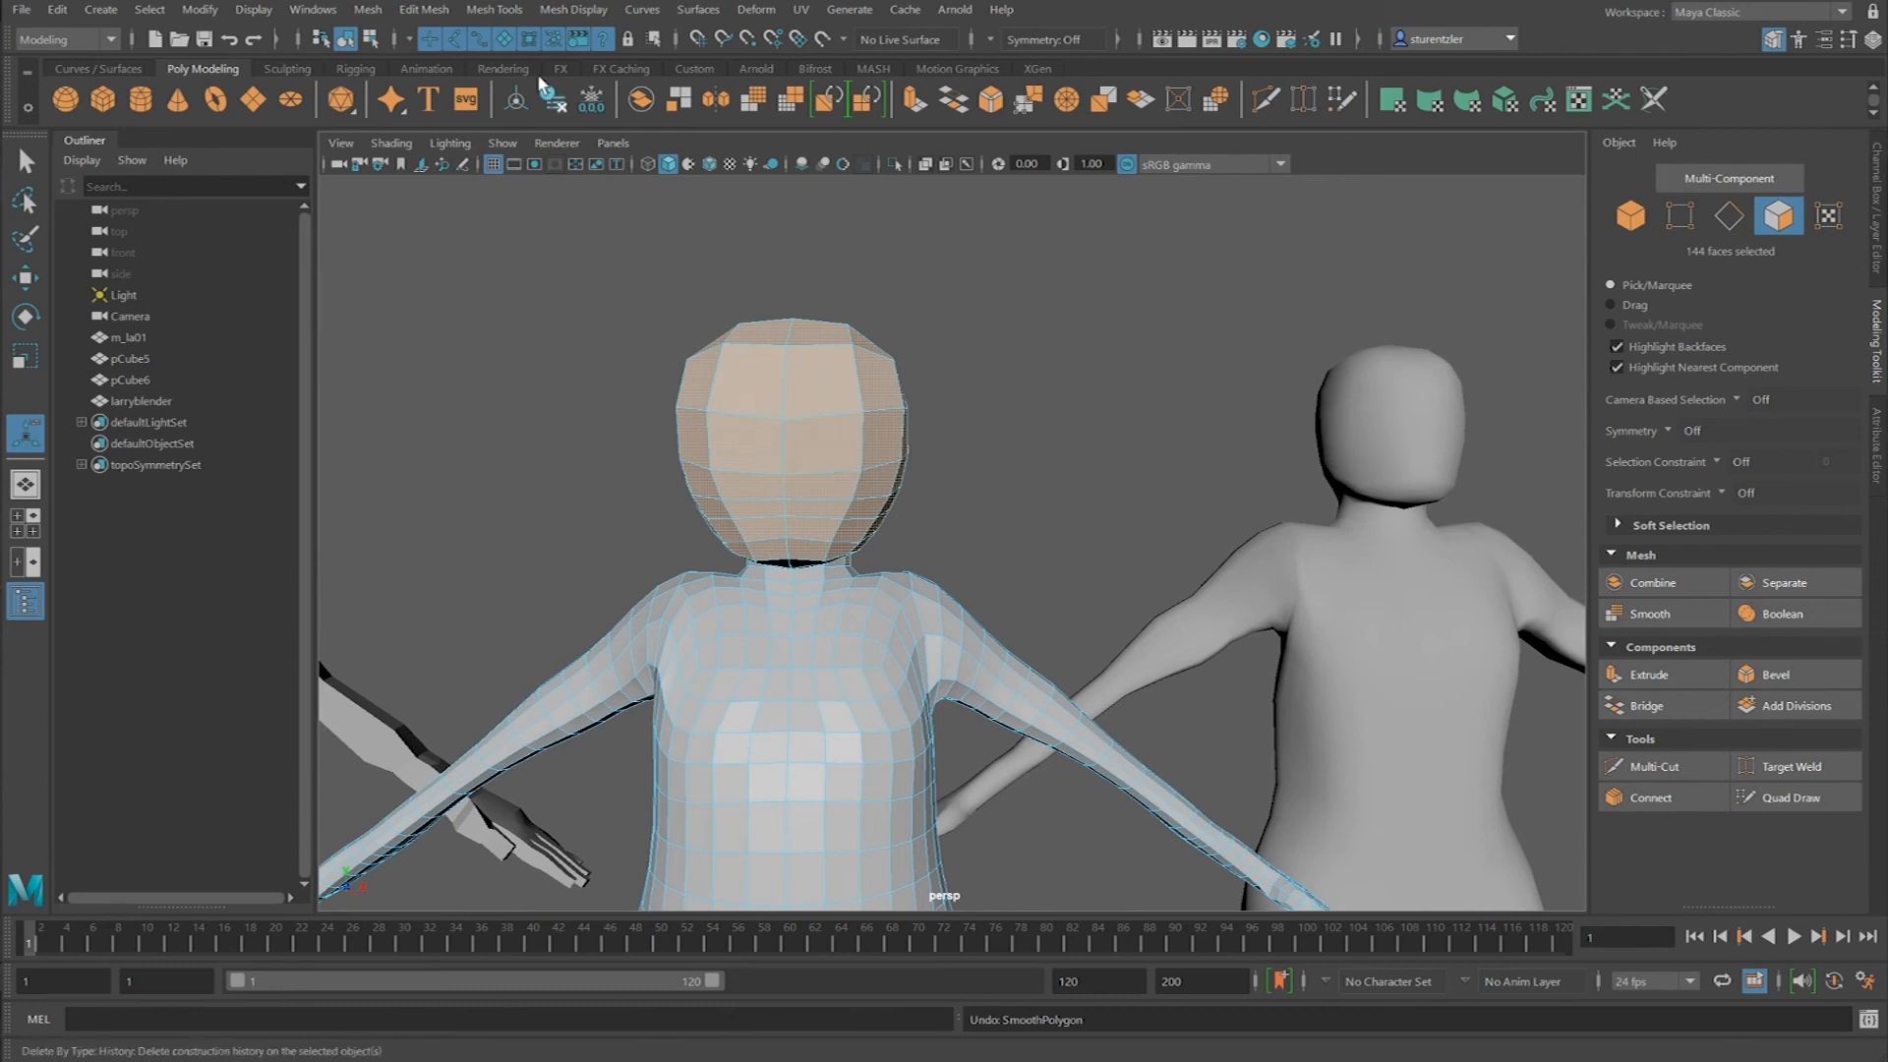
Step: Try smoothing the head faces through Smooth Options with exponential divisions, division level 1 and Maya Catmull-Clark, and undo it
left_click(366, 9)
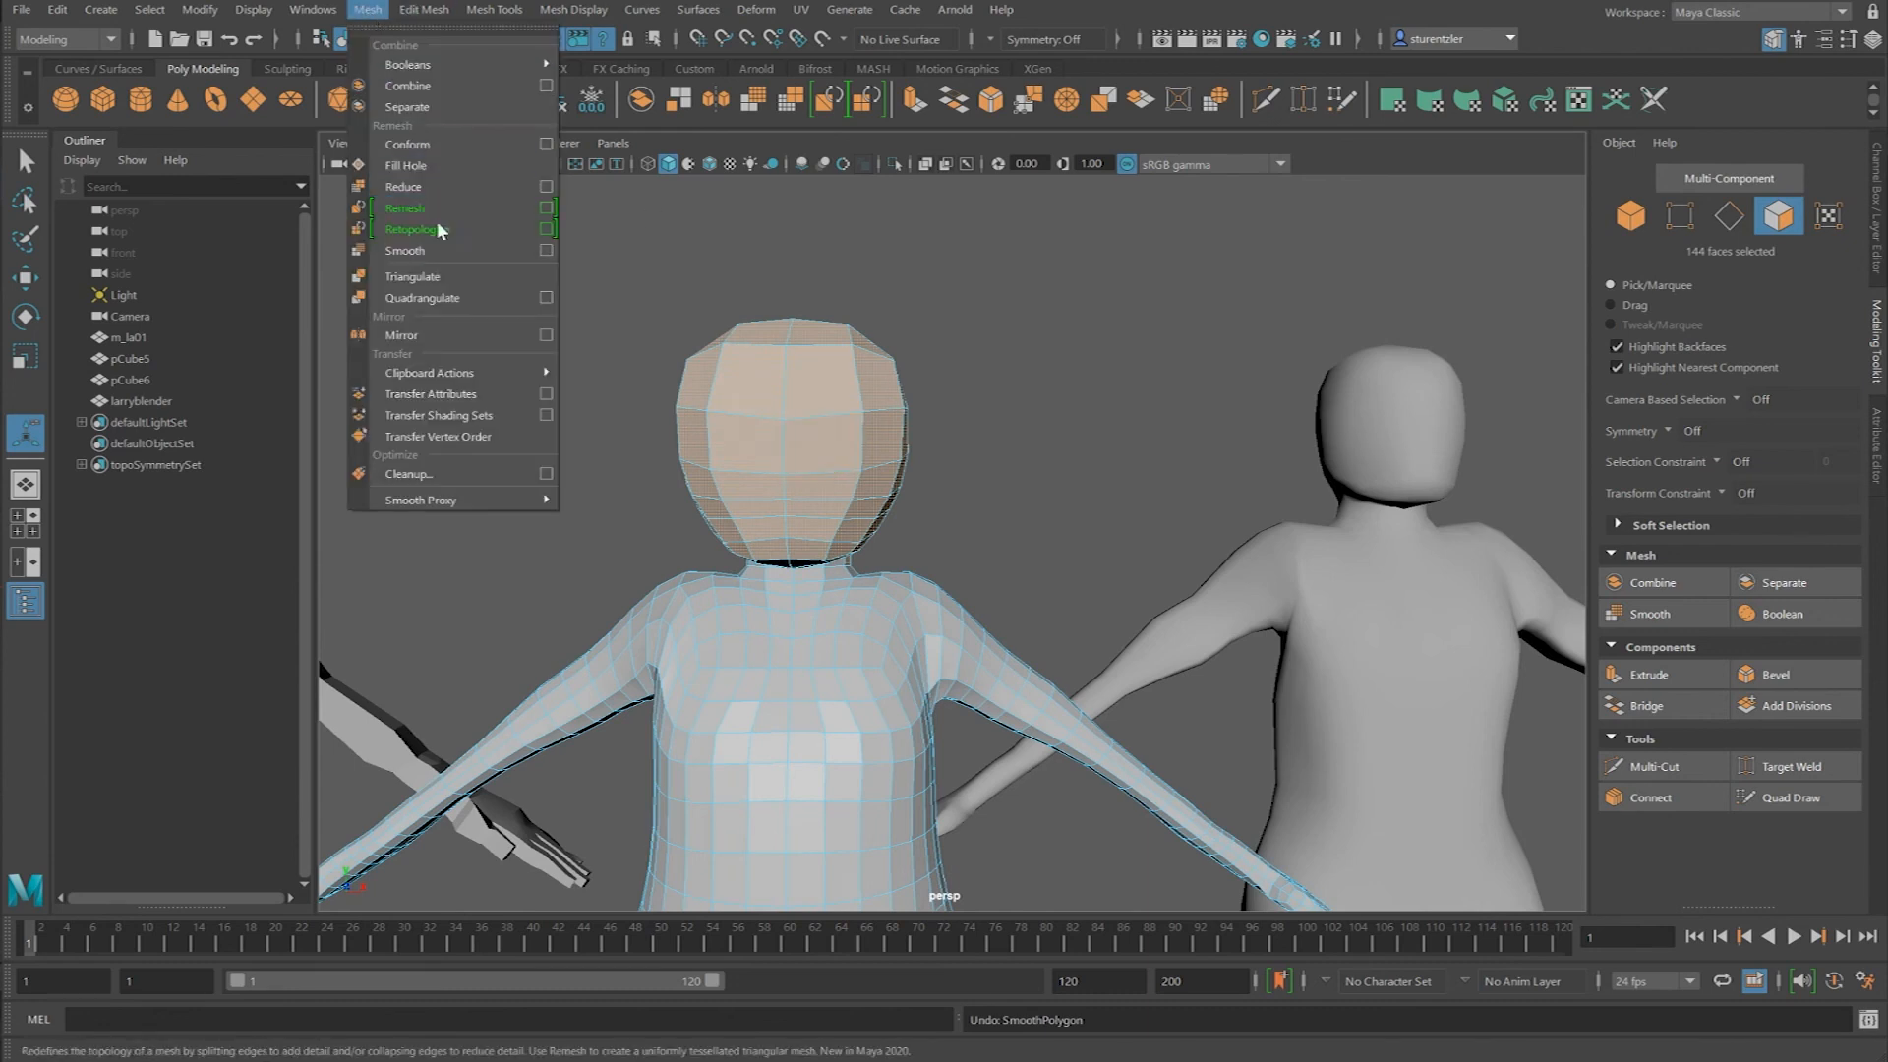
left_click(546, 249)
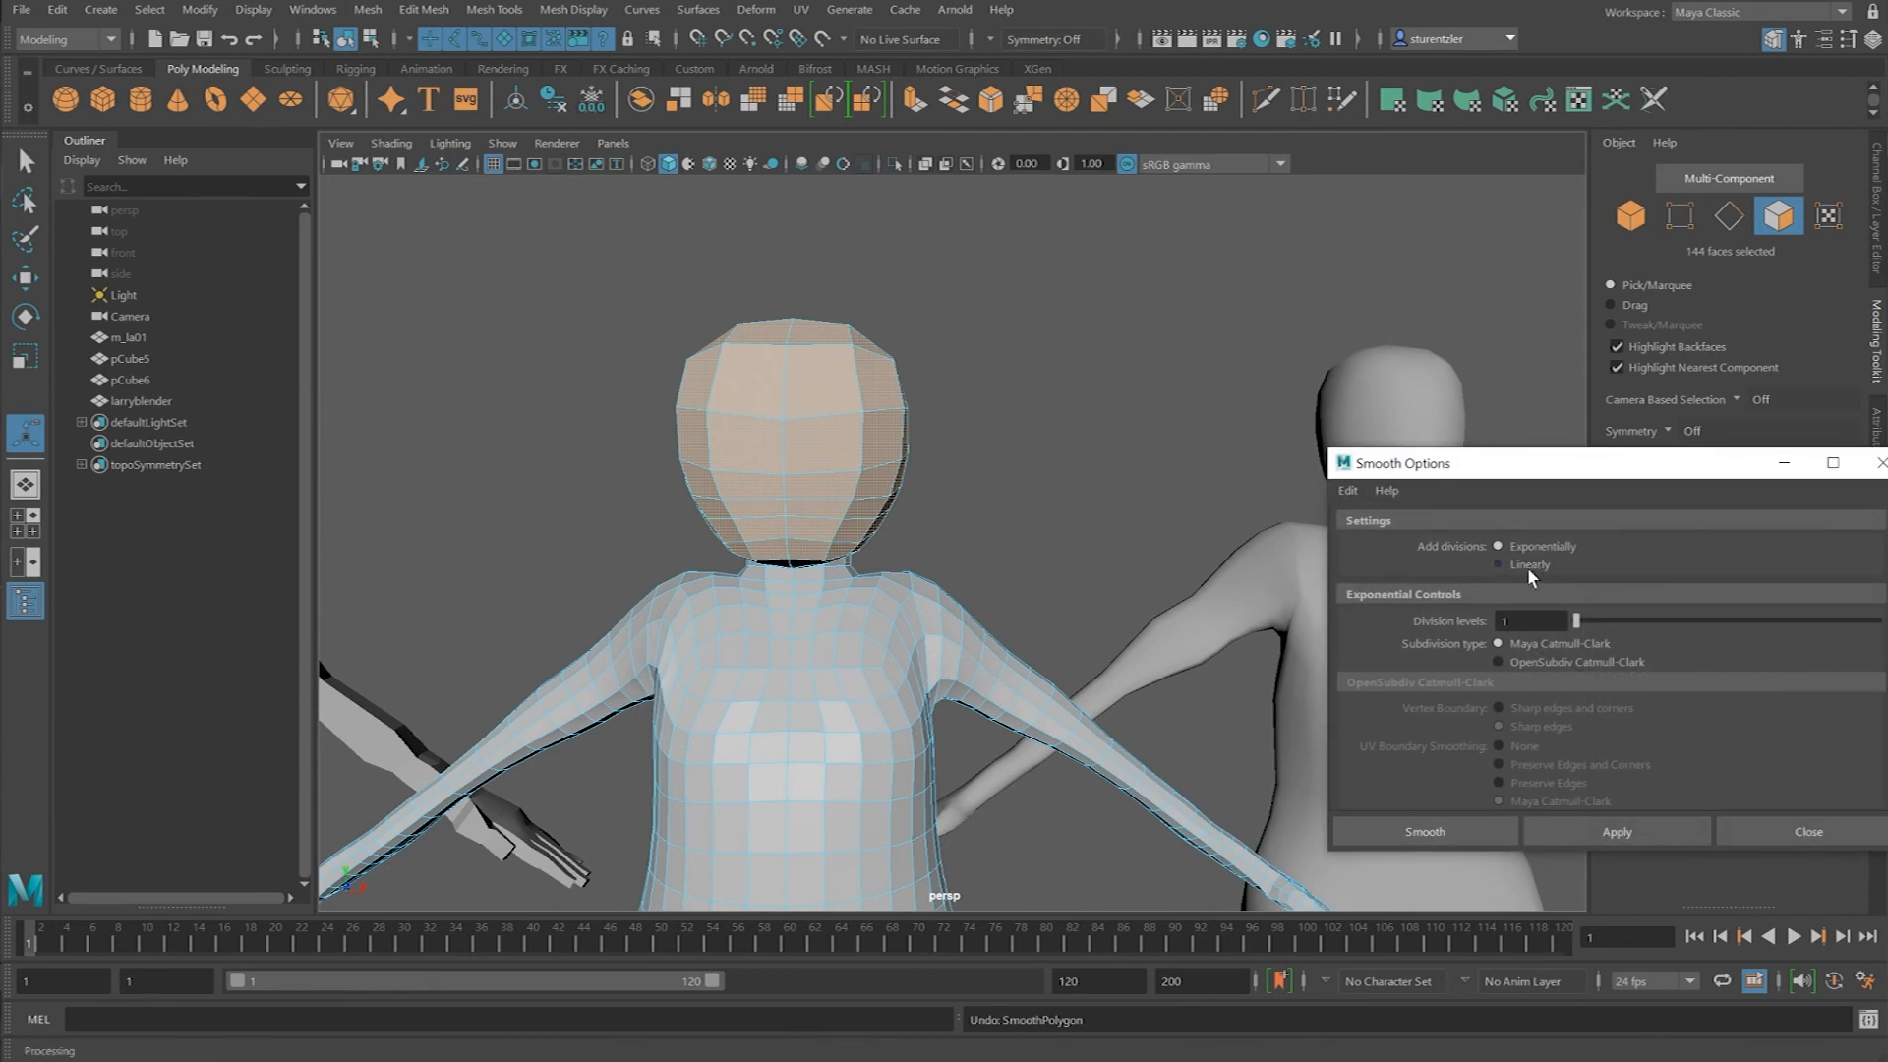
left_click(1614, 834)
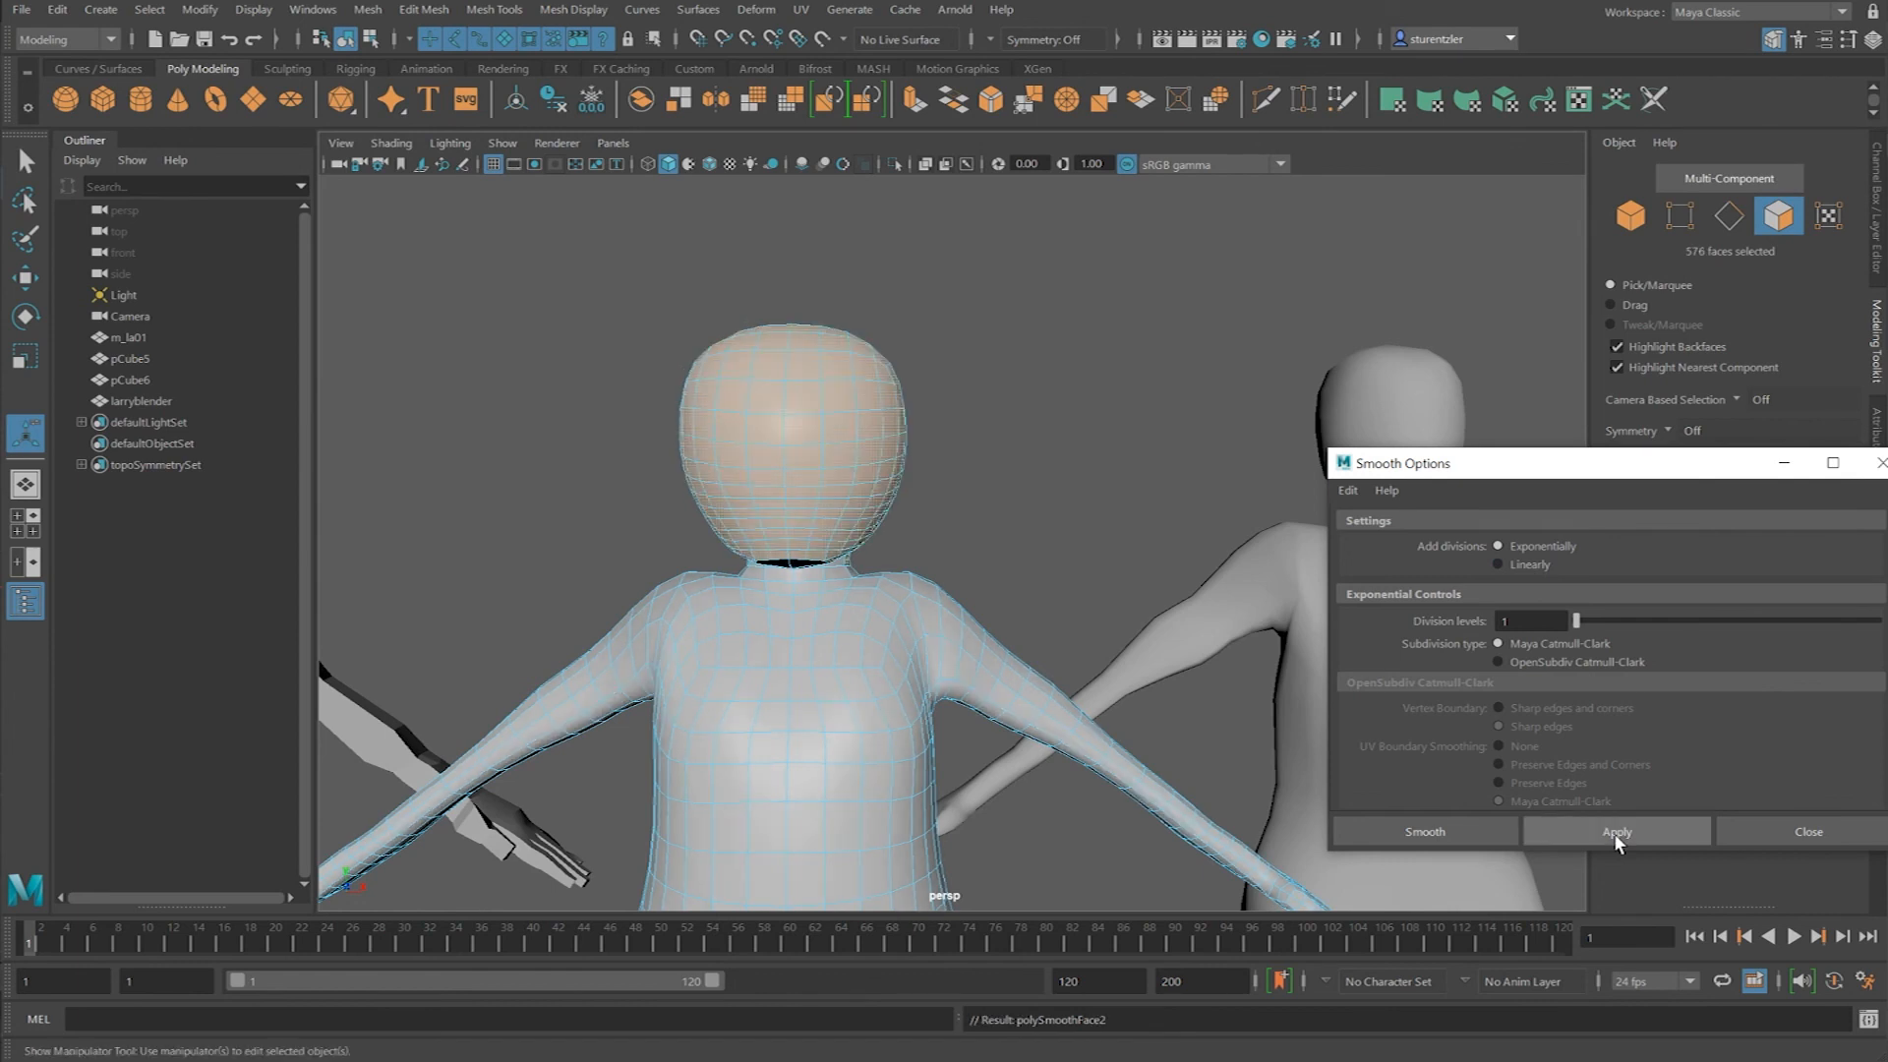
left_click(1832, 829)
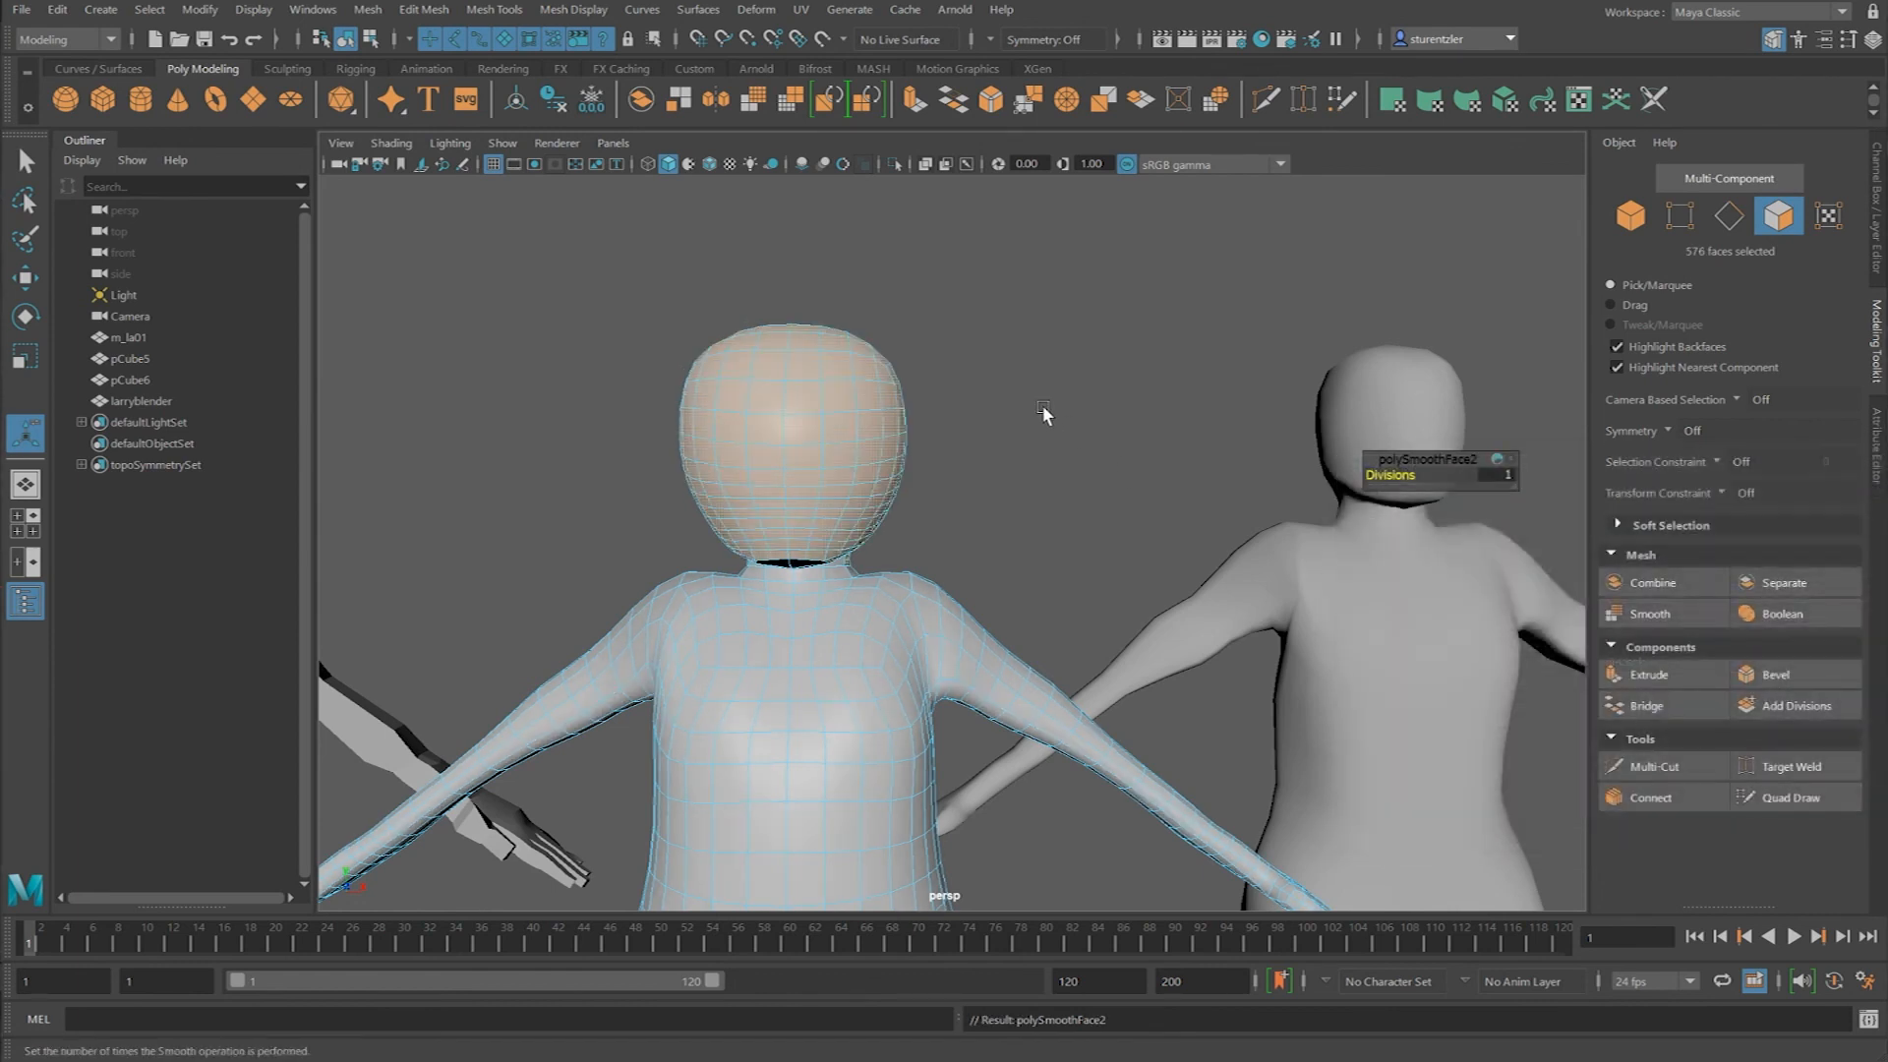
key("ctrl+z")
key("ctrl+z")
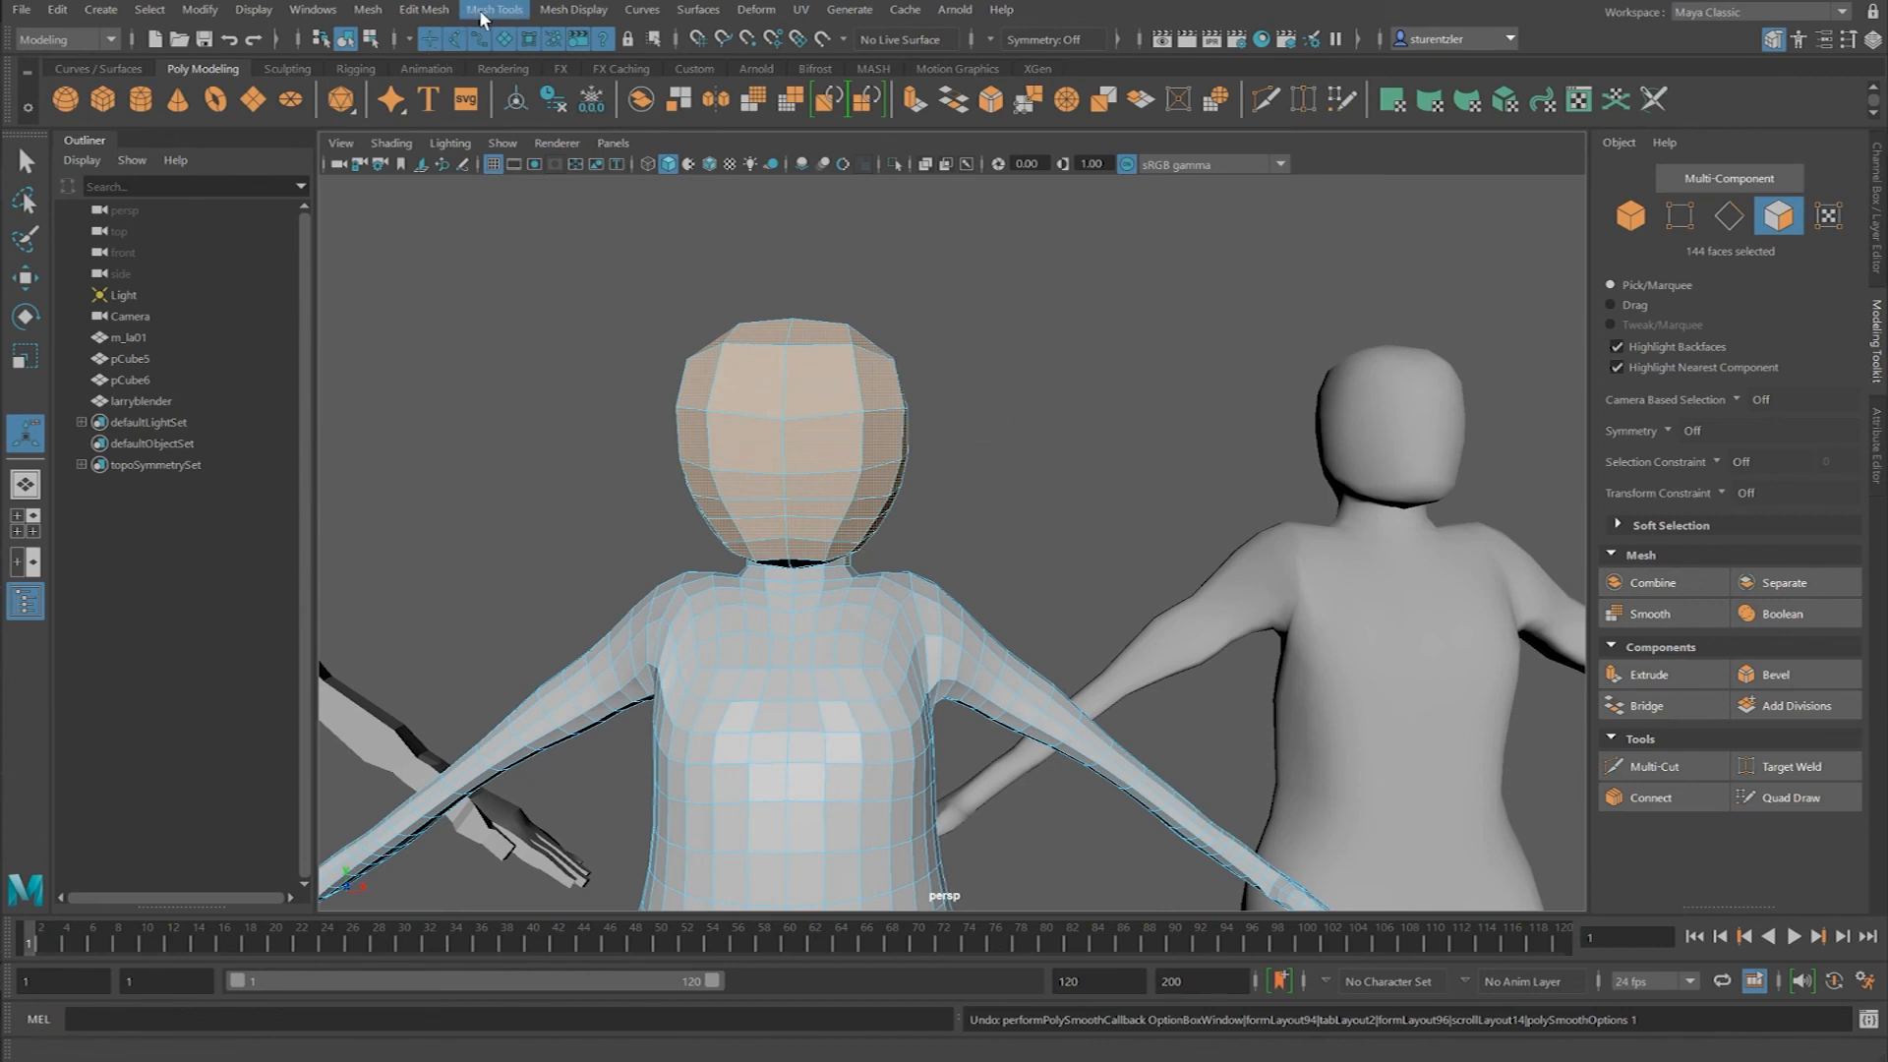
Step: Smooth the selected head faces of the larryblender mesh with the current Smooth settings
left_click(367, 9)
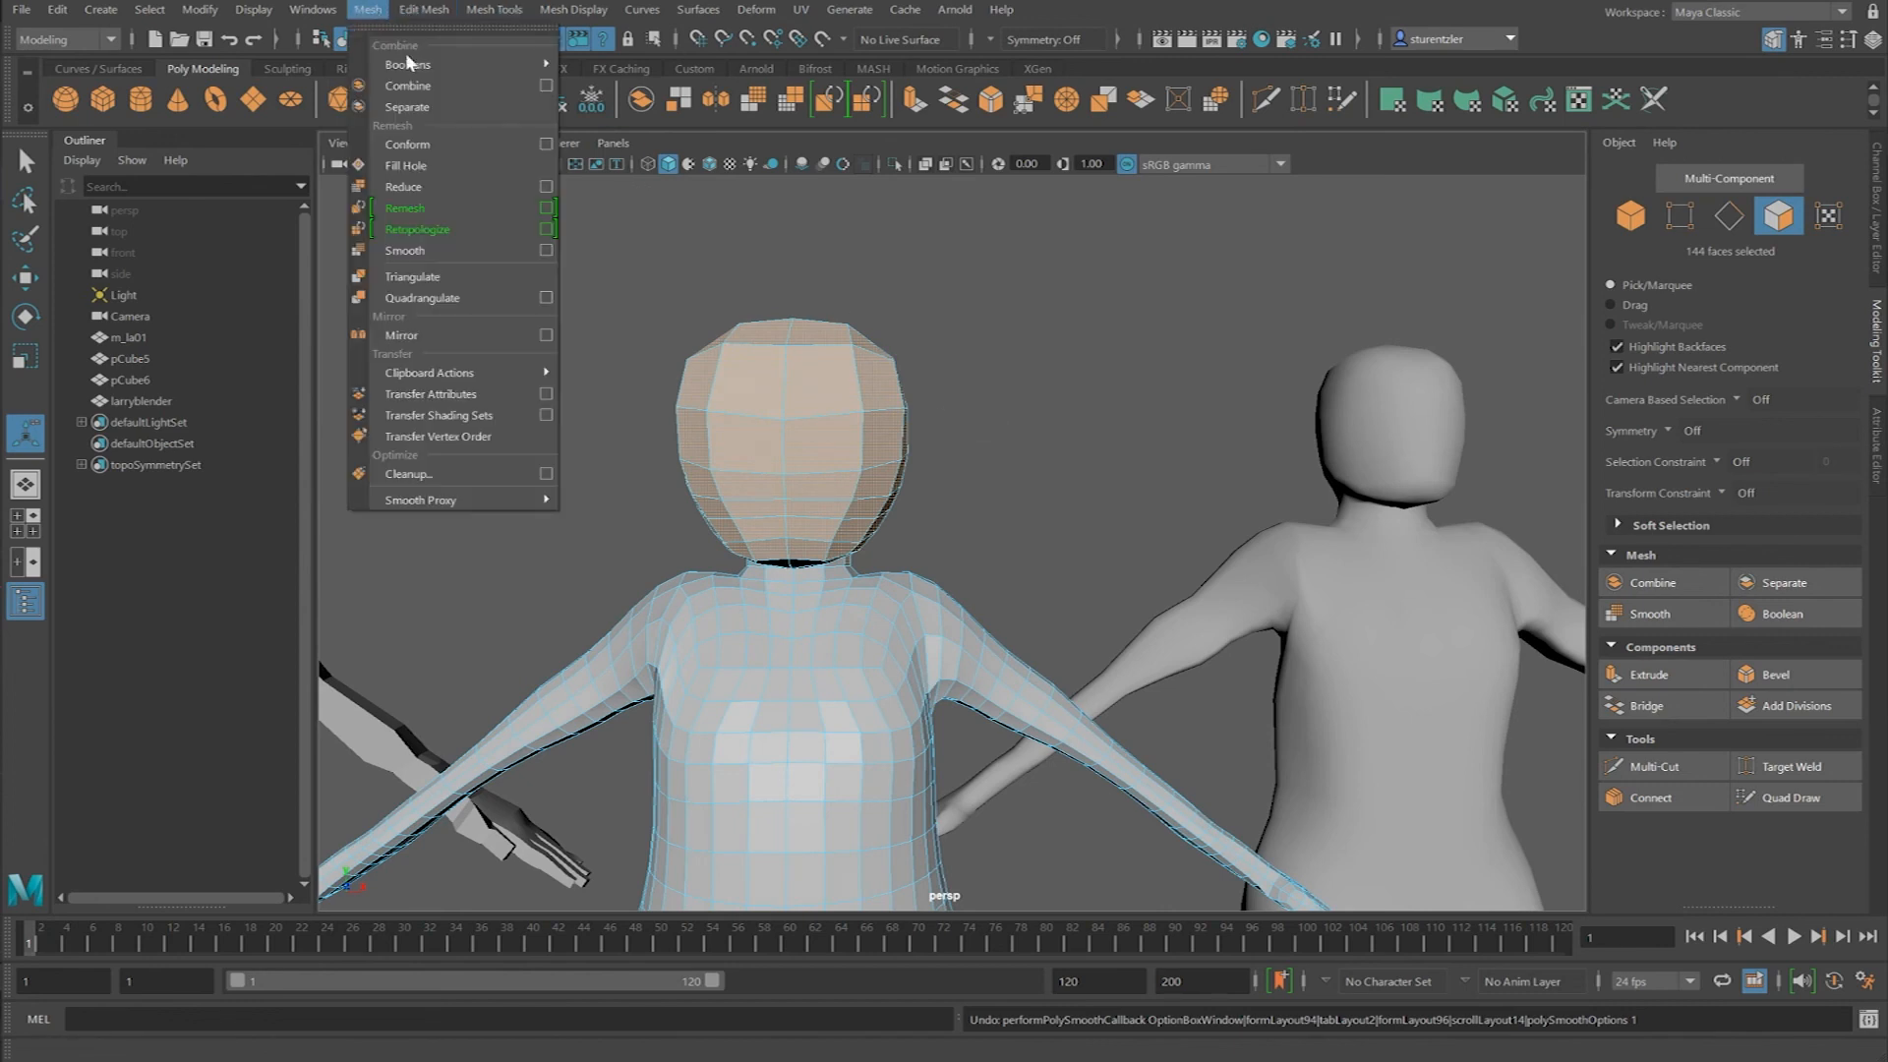
left_click(446, 250)
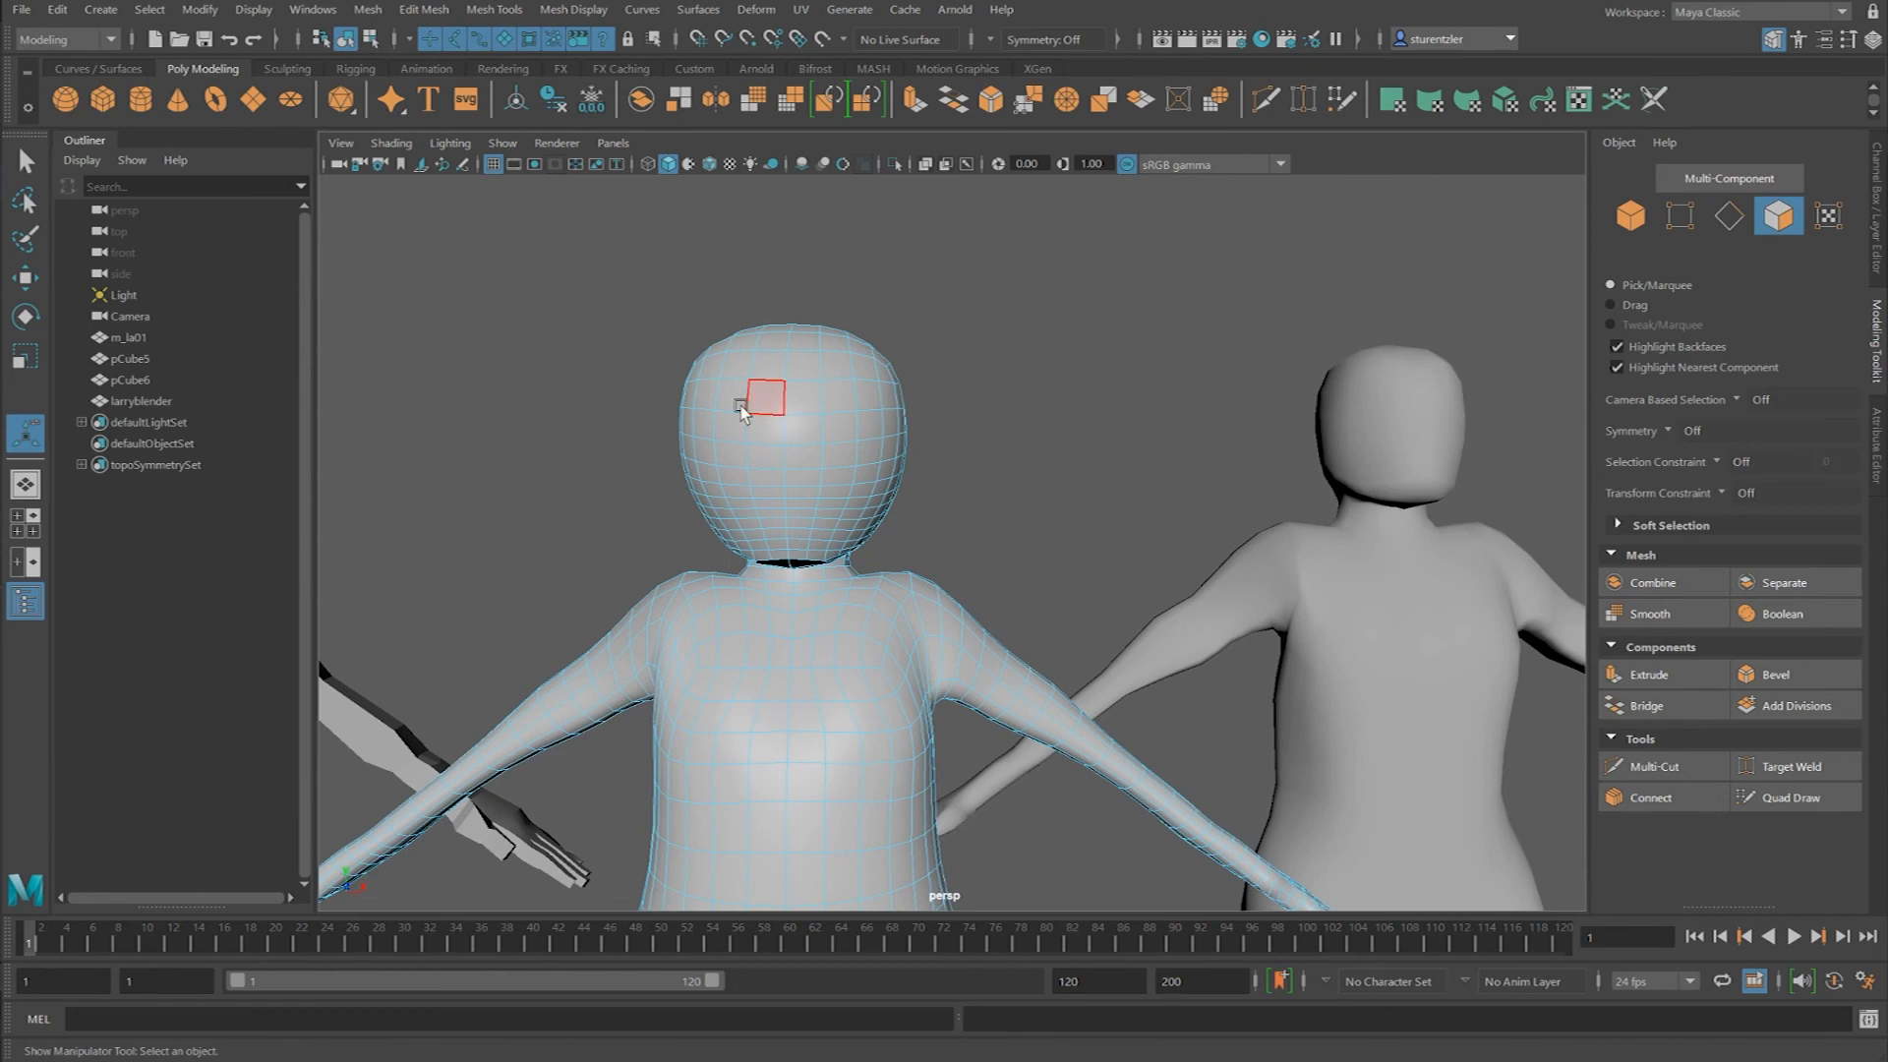